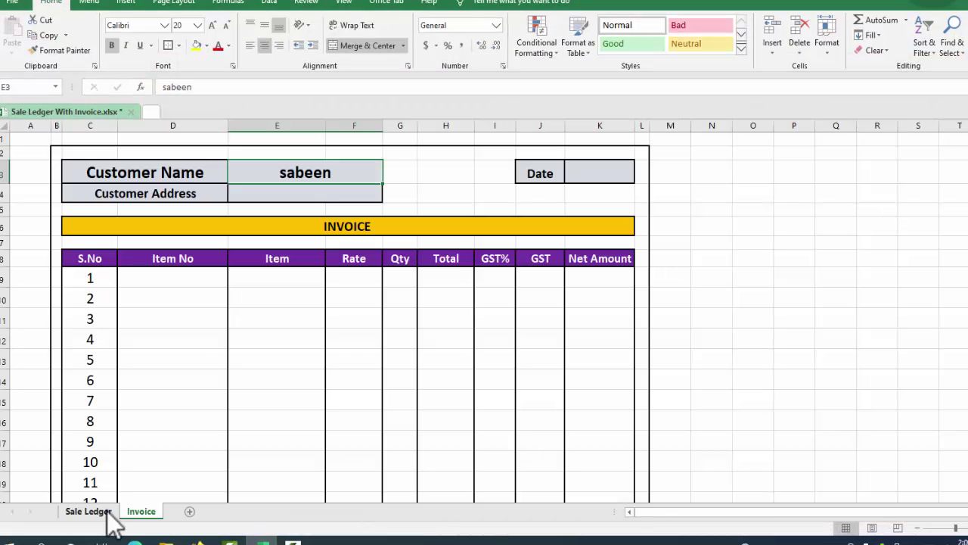
Check the Sale Ledger customers, then choose Aamir from the E3 Customer Name dropdown
left_click(88, 512)
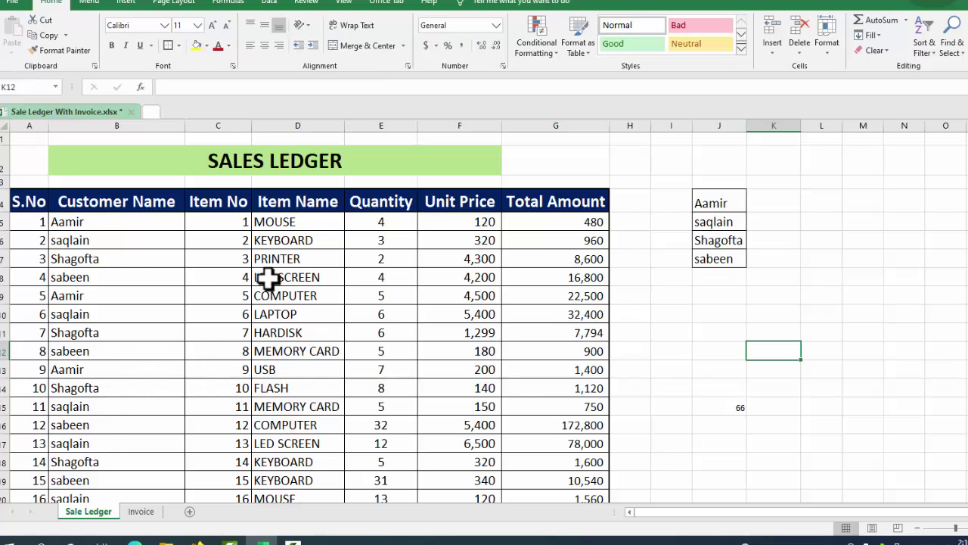
left_click(141, 511)
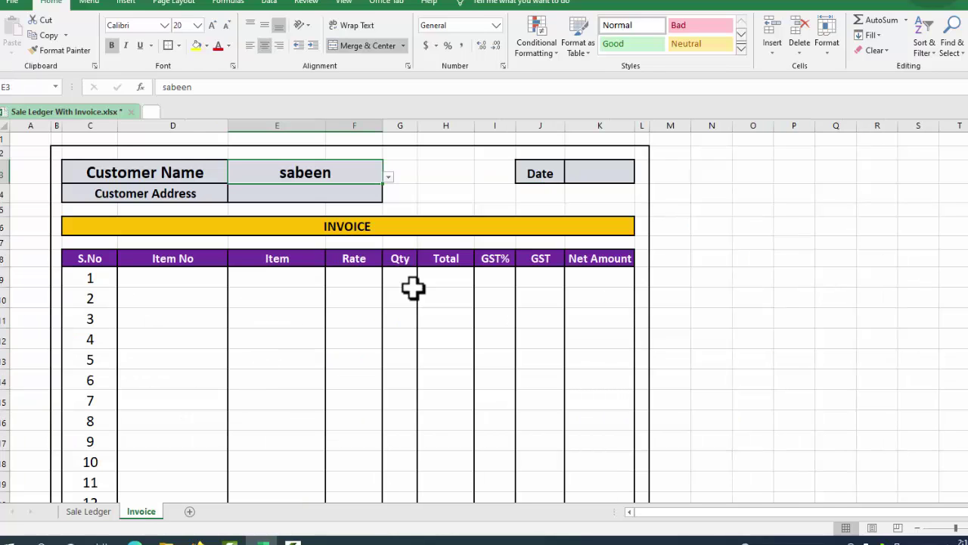
left_click(387, 179)
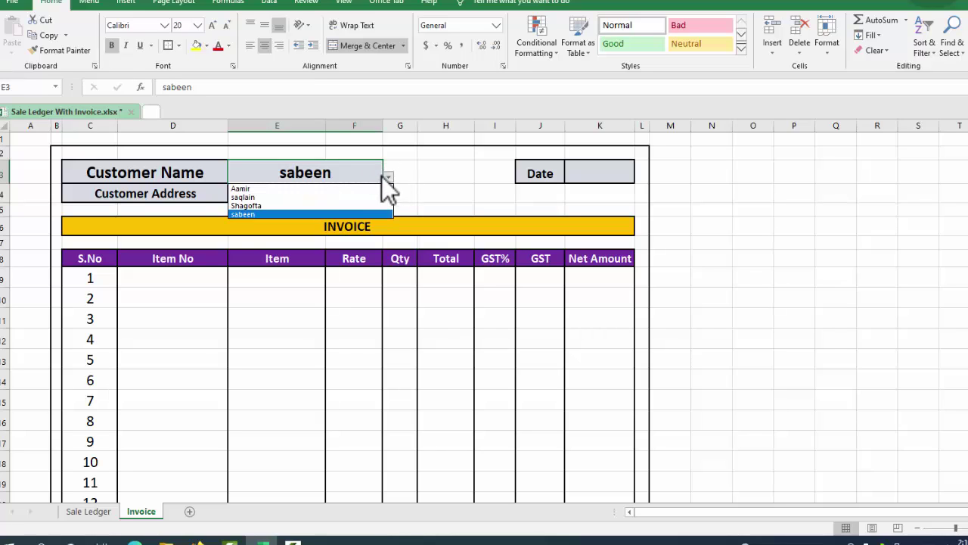
left_click(316, 187)
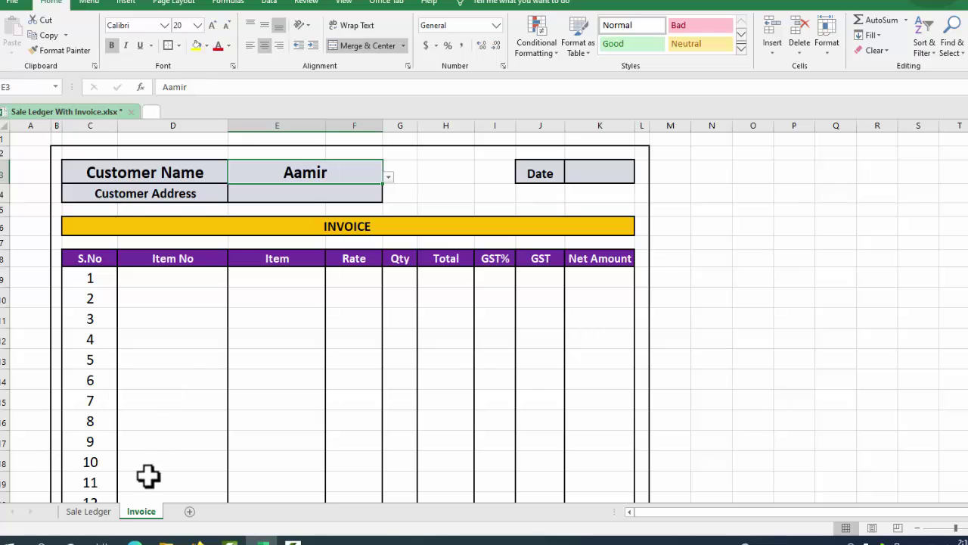
Recheck the Sale Ledger and the customer list, leaving Aamir selected on Invoice
left_click(94, 511)
left_click(140, 511)
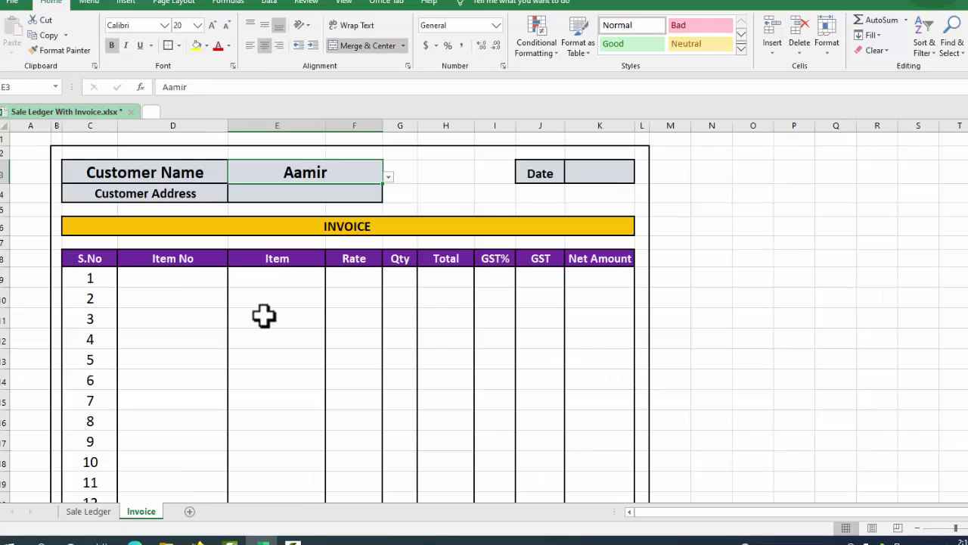
left_click(388, 175)
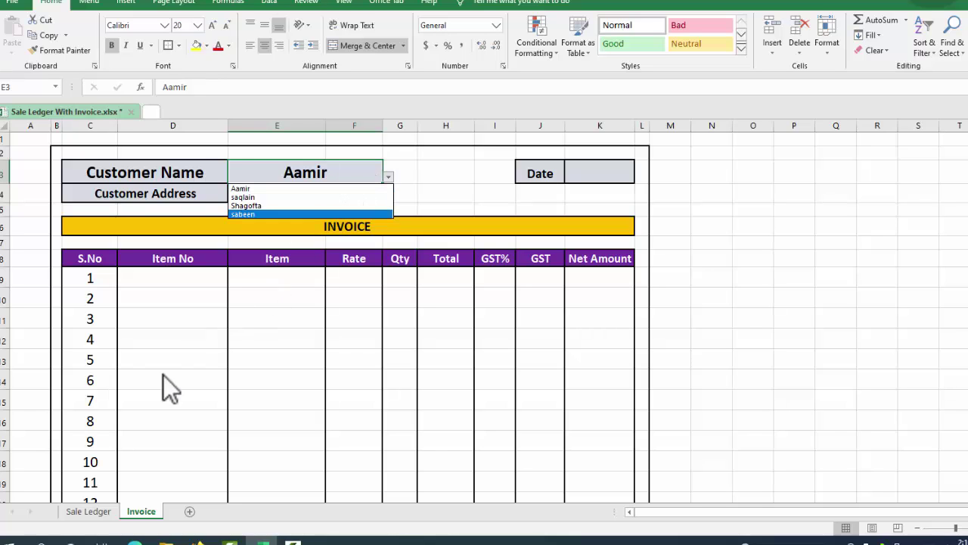
left_click(94, 512)
left_click(94, 511)
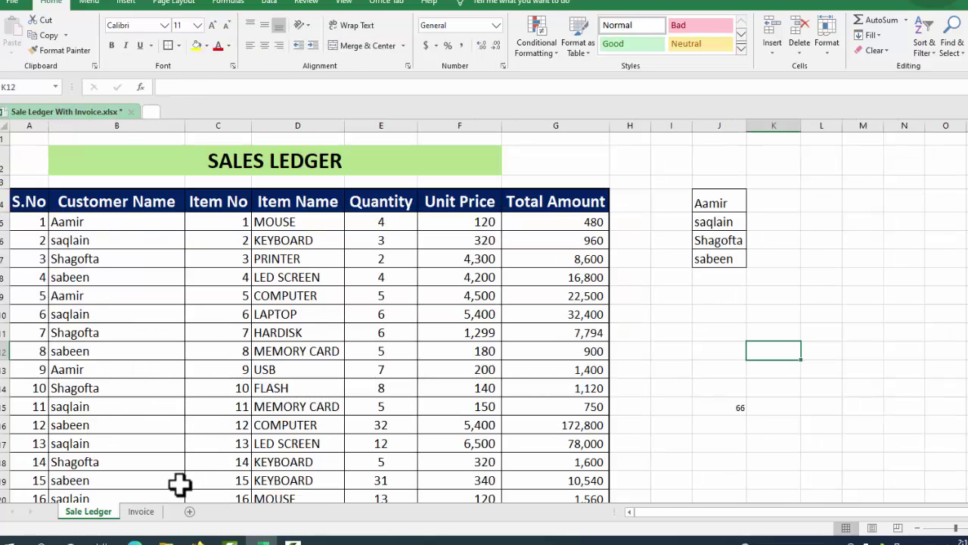
left_click(144, 515)
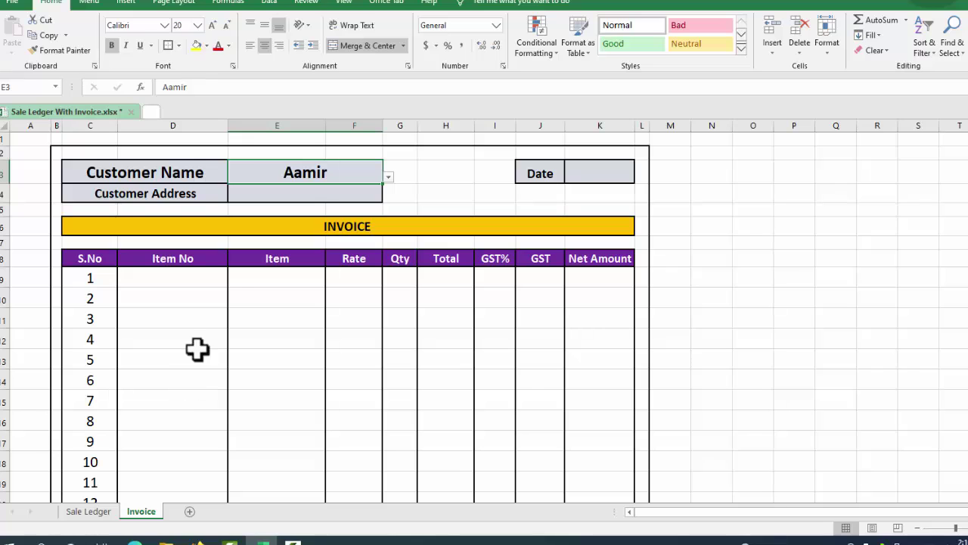
Insert a new column B on Sale Ledger headed 'Helper Column' and autofit its width
left_click(94, 512)
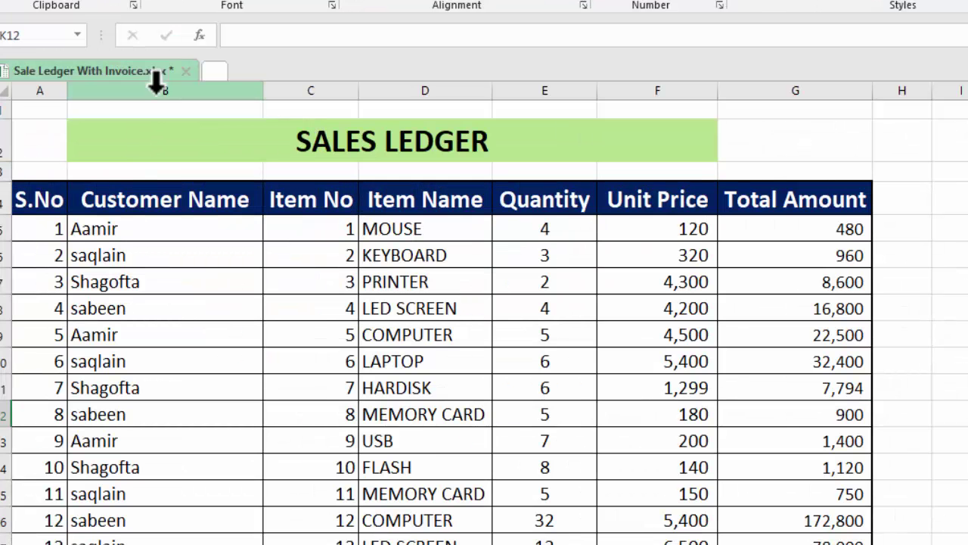
right_click(108, 124)
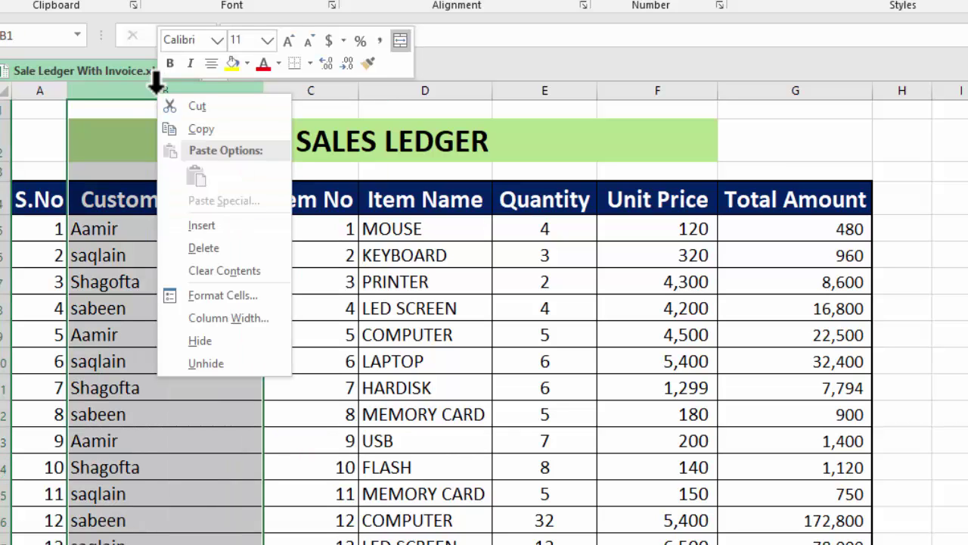
left_click(193, 227)
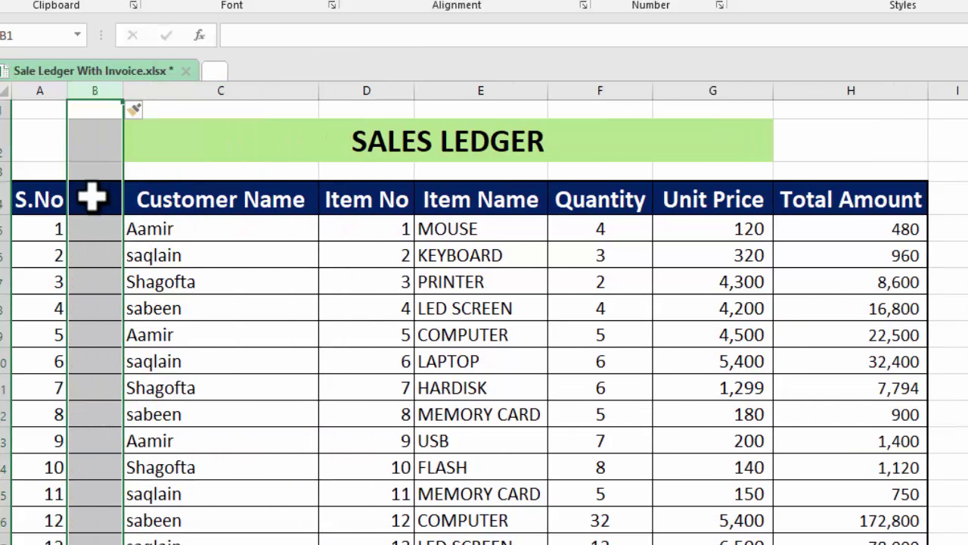
left_click(92, 198)
type("Helper Column")
key("Return")
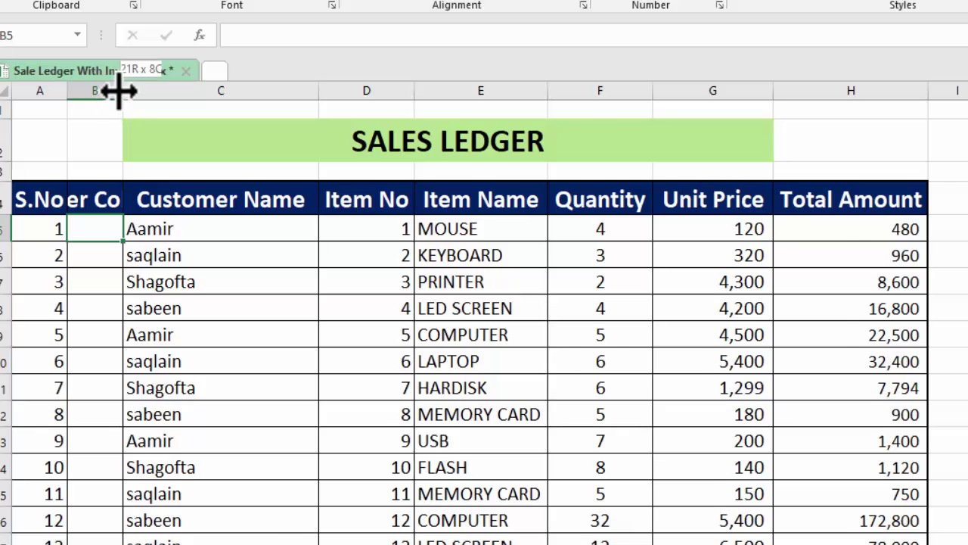
double_click(119, 91)
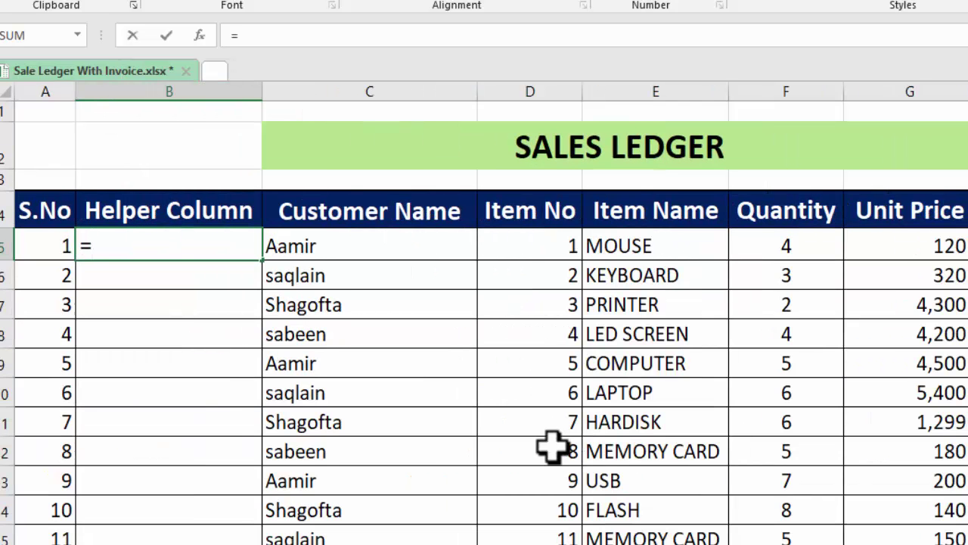
type("=")
Enter =C5&COUNTIF($C$5:C5,C5) in B5, locking the range start, so it shows Aamir1
left_click(369, 248)
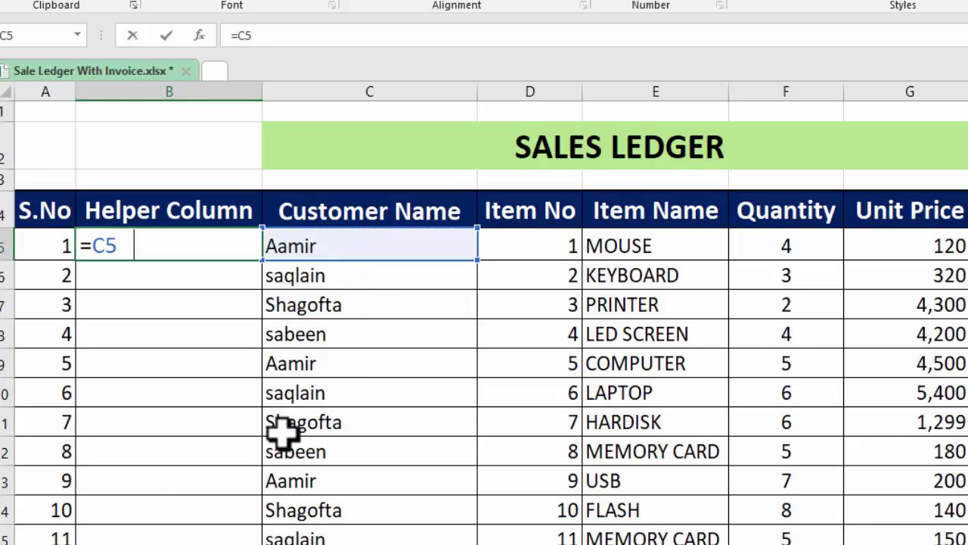
type("&countif")
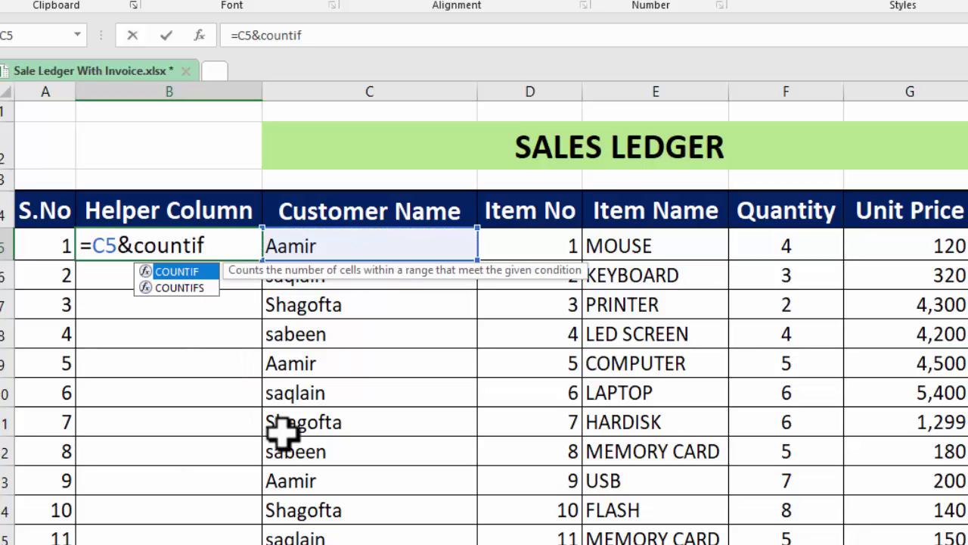
type("(")
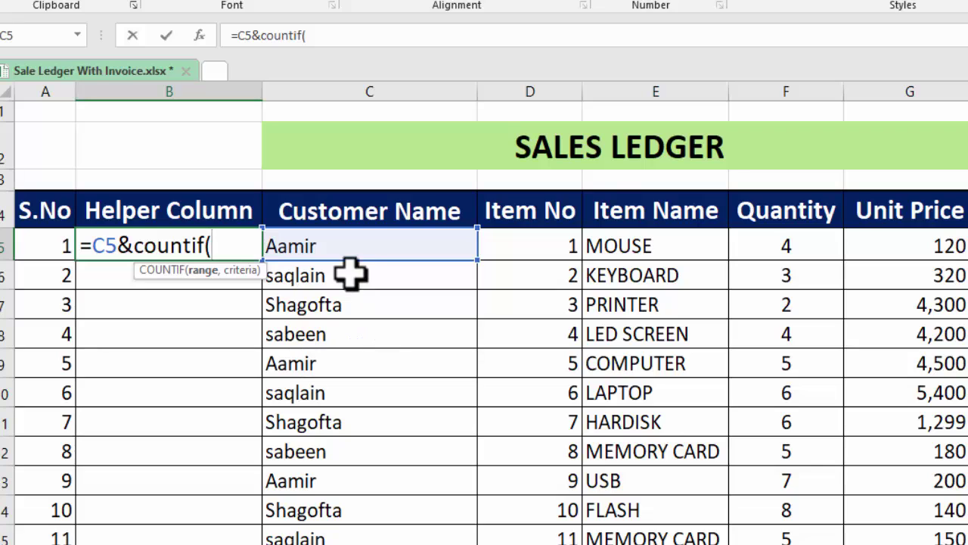
left_click(353, 214)
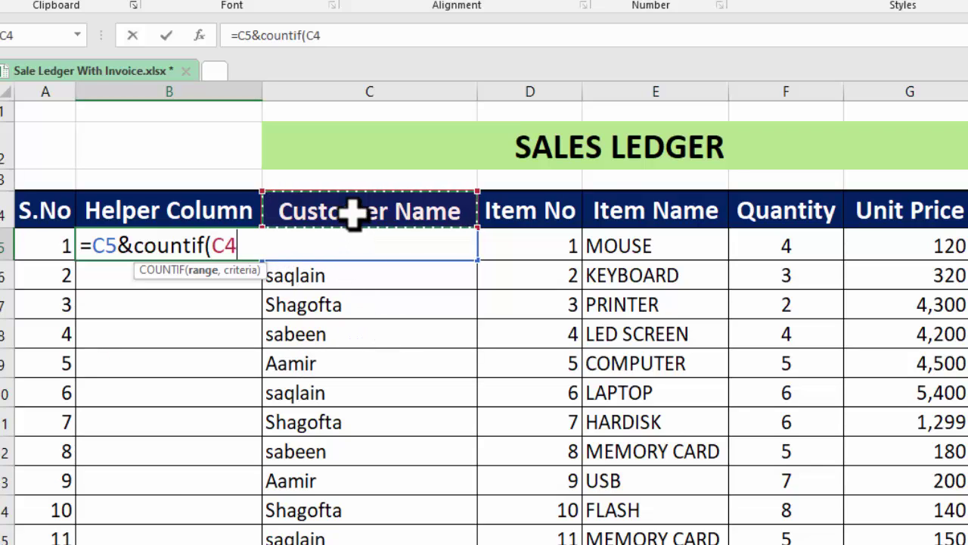
key("Down")
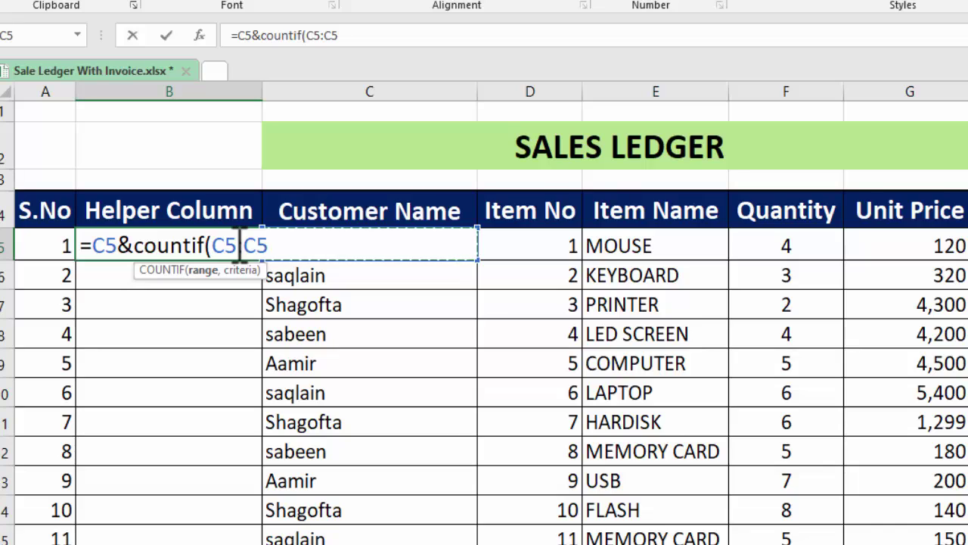
left_click(226, 250, "shift")
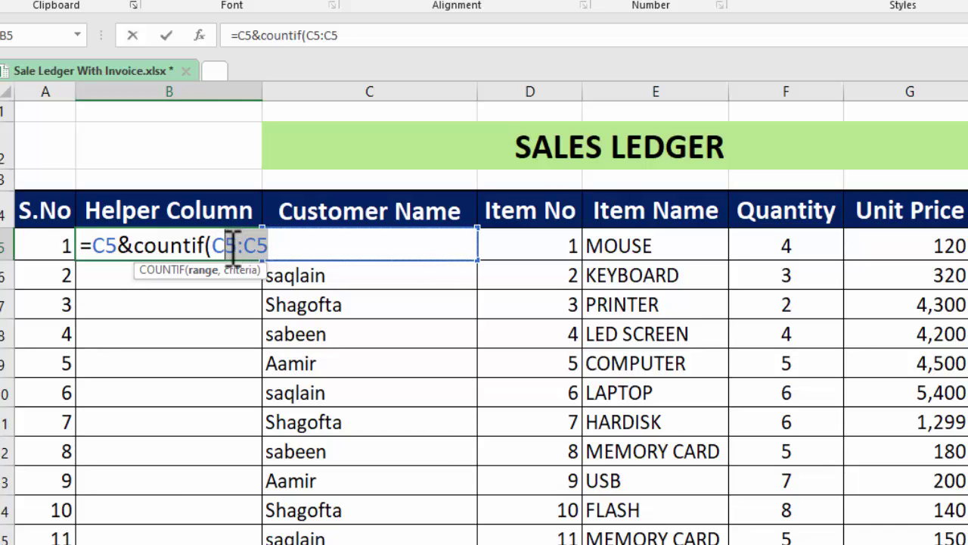
left_click_drag(238, 250, 219, 250)
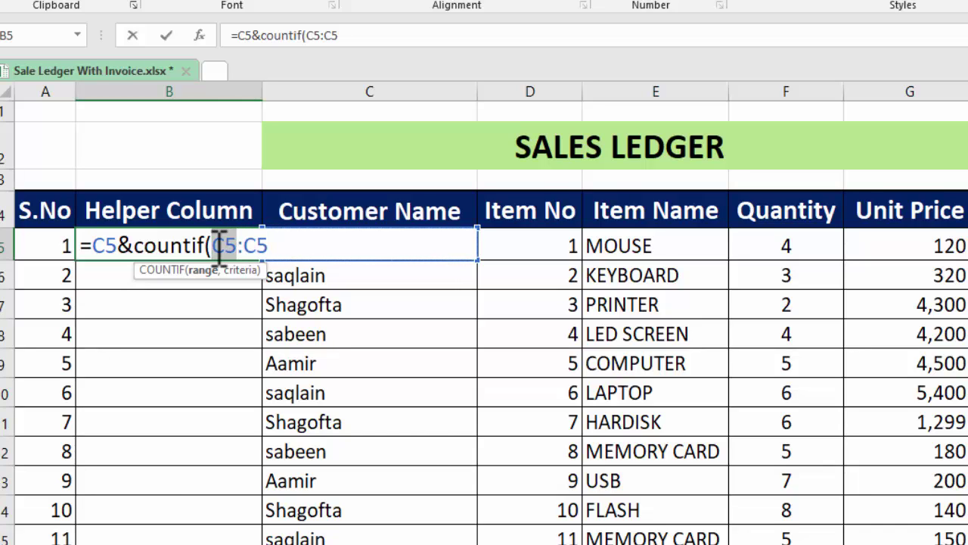
key("F4")
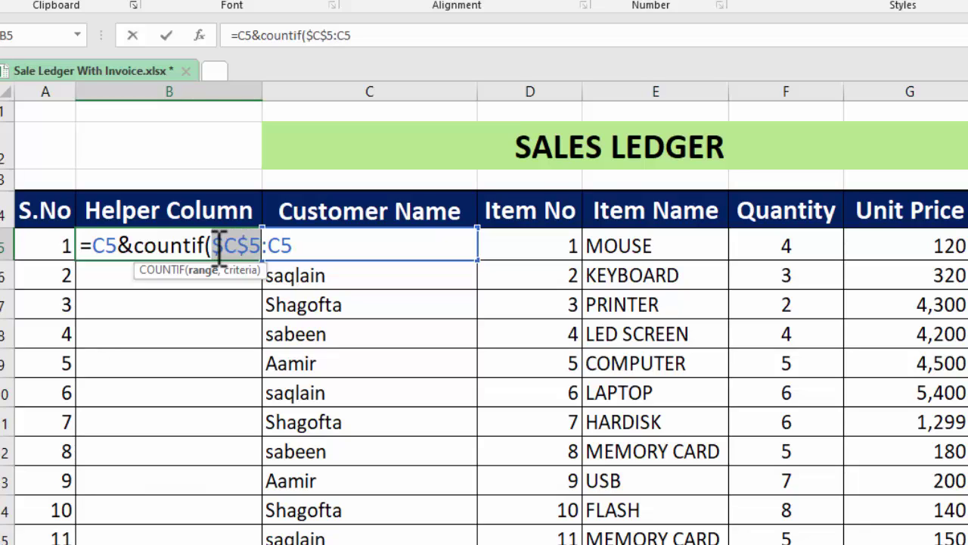
left_click(305, 249)
type(",")
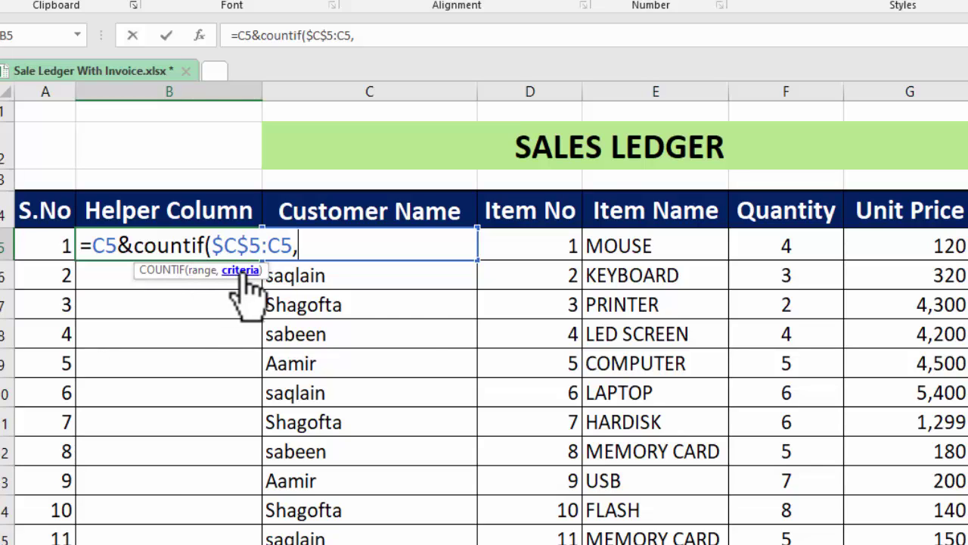
left_click(377, 214)
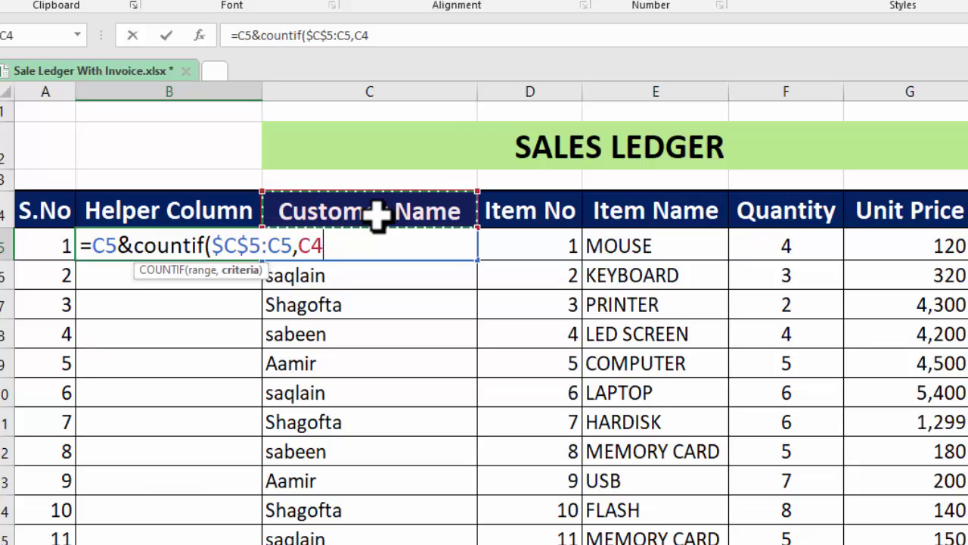
key("Down")
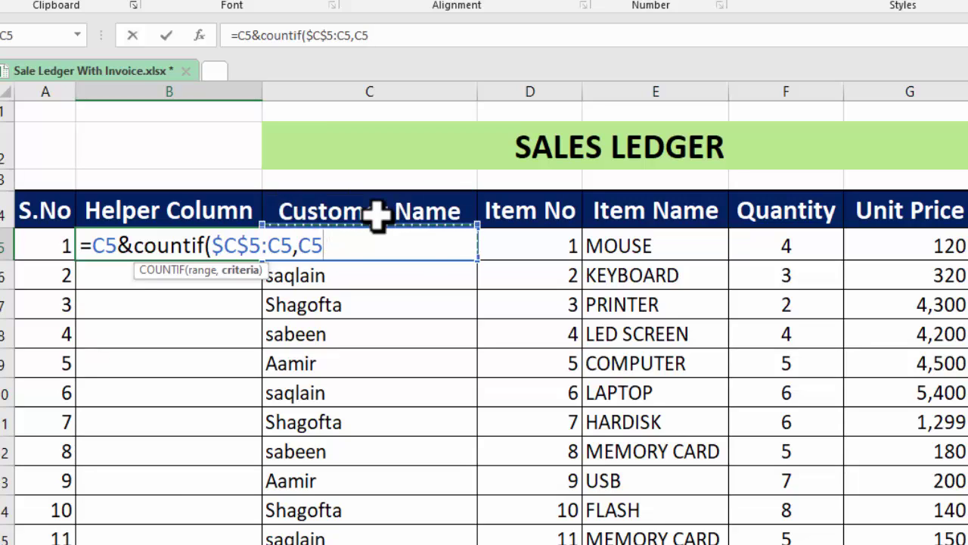
type(")")
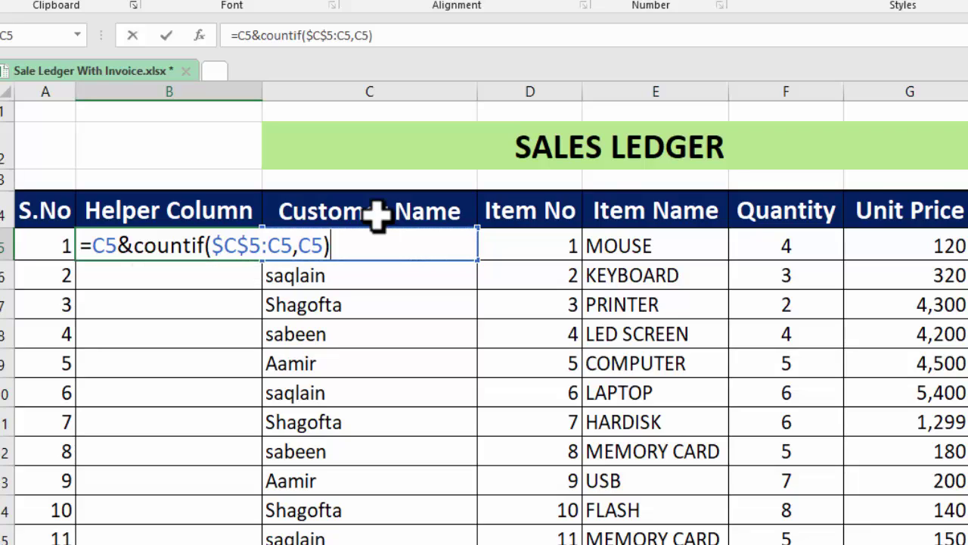
key("Return")
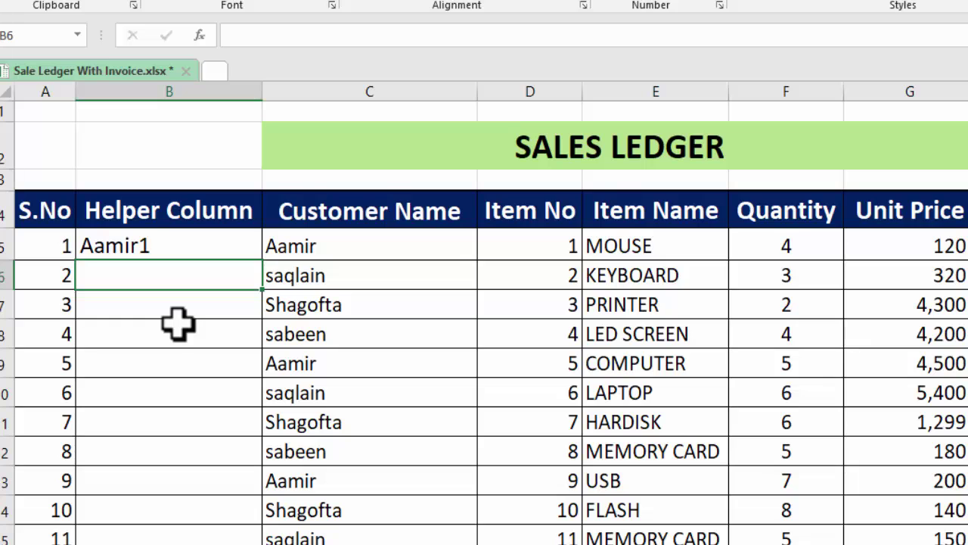
Confirm the B5 helper formula and fill it down the column, numbering repeats like Aamir2
key("ctrl+Page_Down")
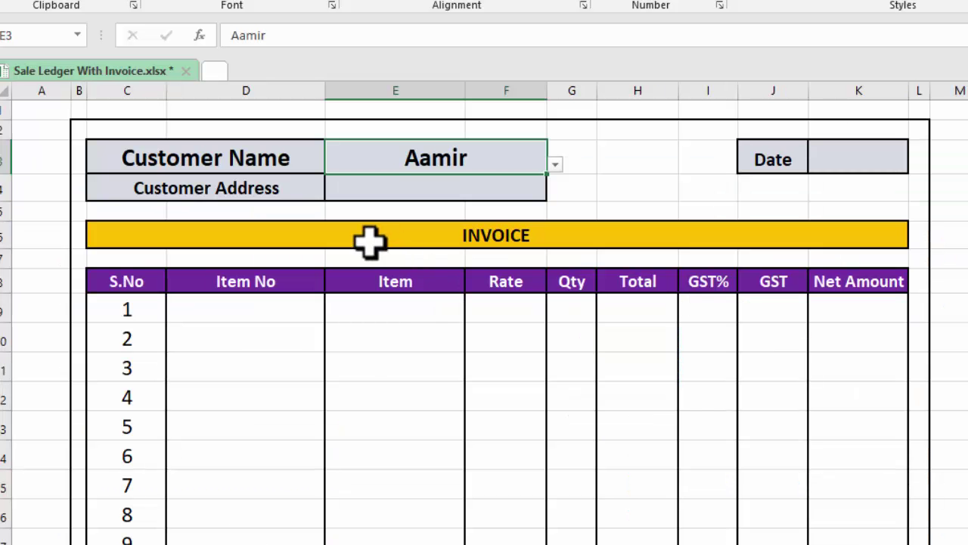
key("ctrl+Page_Up")
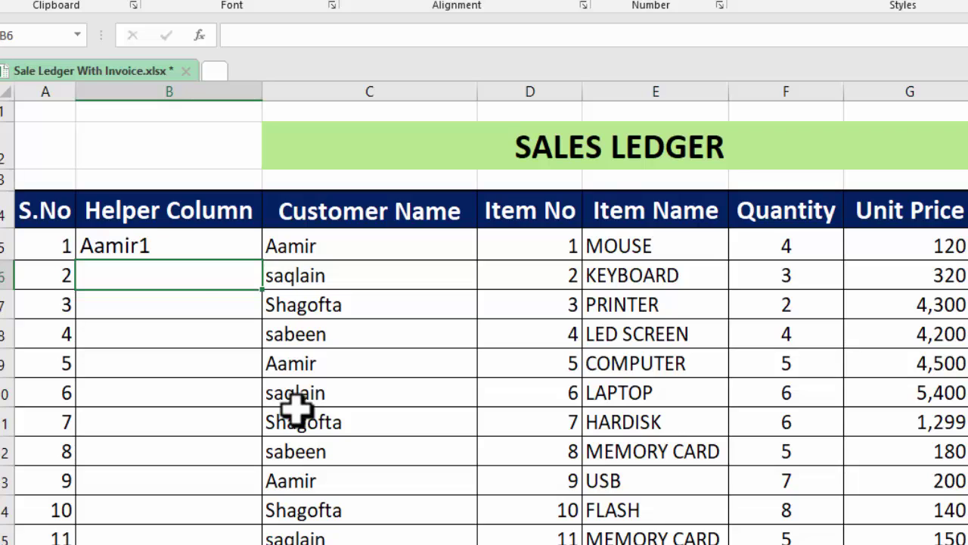
double_click(179, 246)
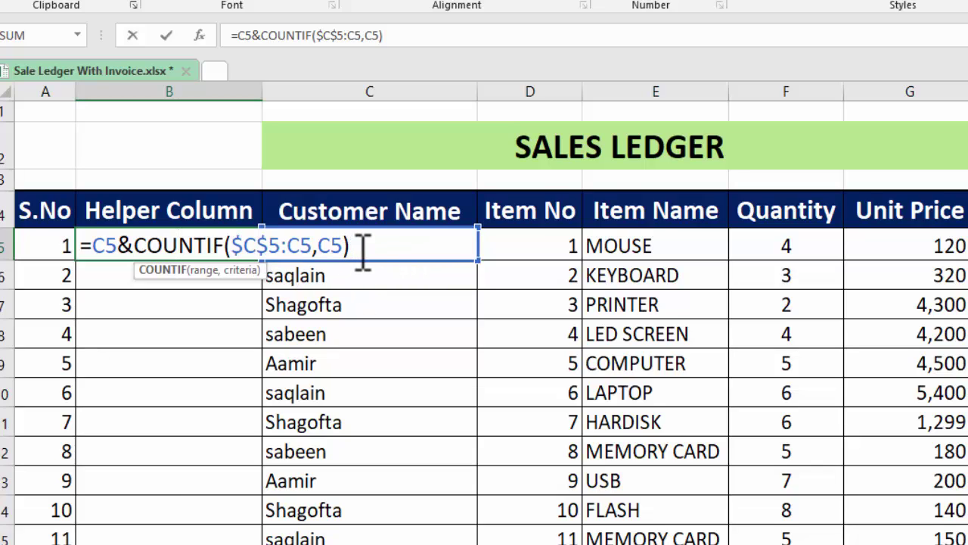
key("Return")
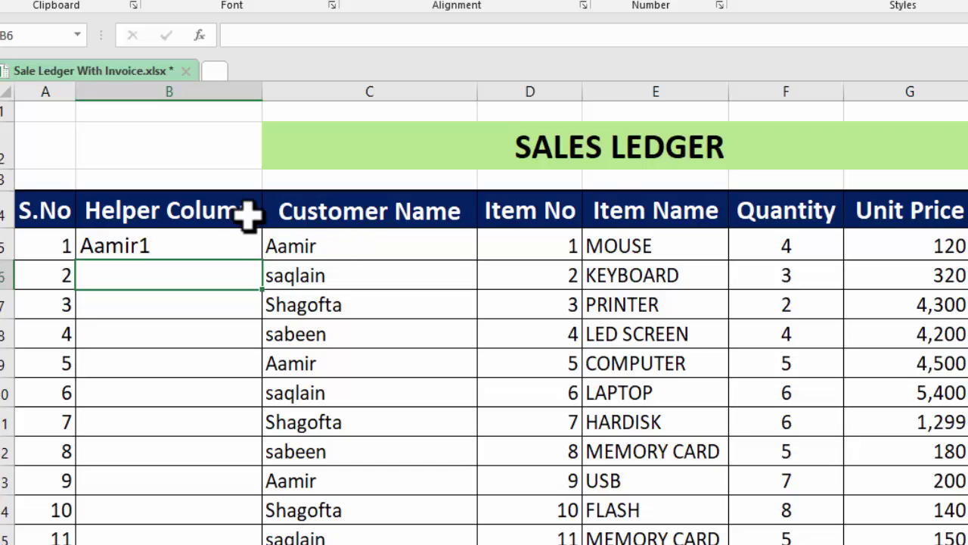
left_click(240, 244)
double_click(262, 260)
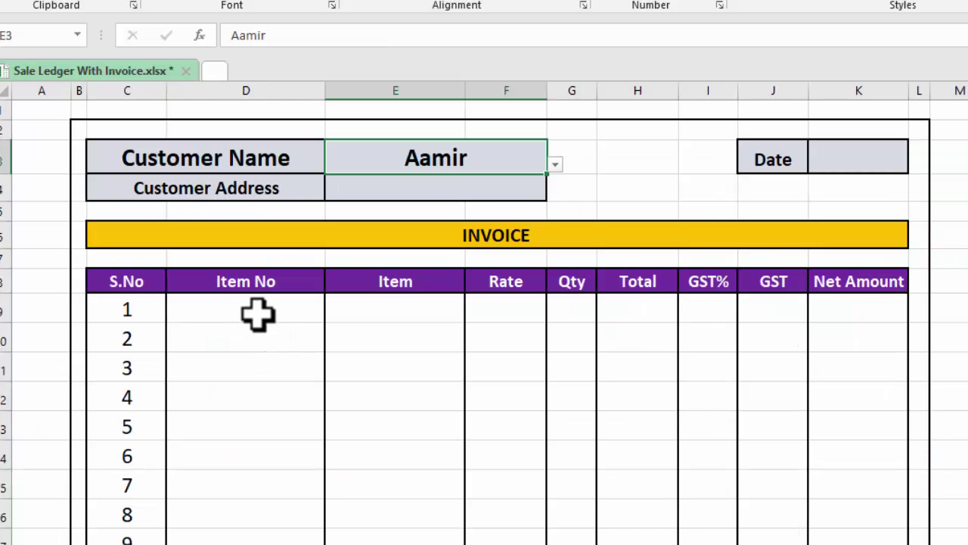
Scroll through the ledger's helper values, then flip between sheets, ending on Invoice
scroll(485, 318, "down", 2)
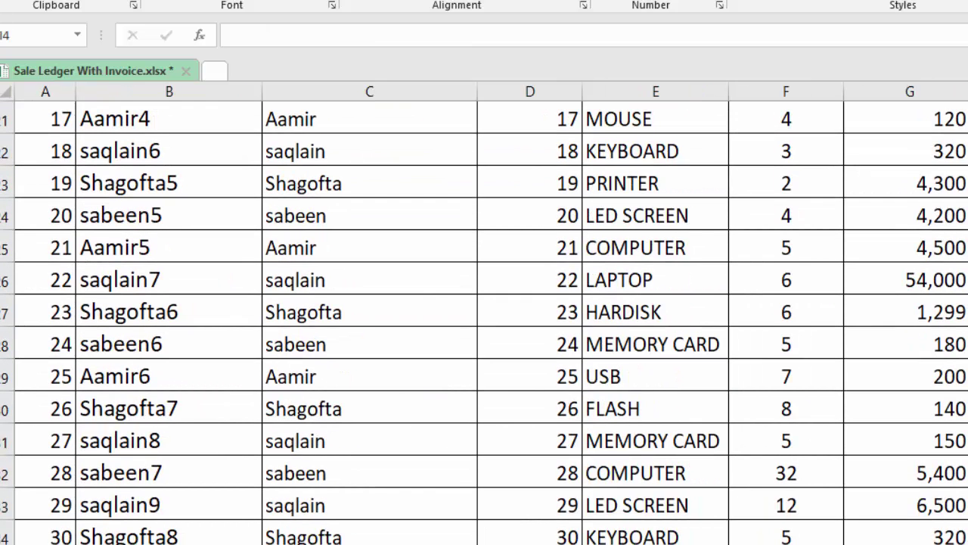
scroll(485, 317, "up", 2)
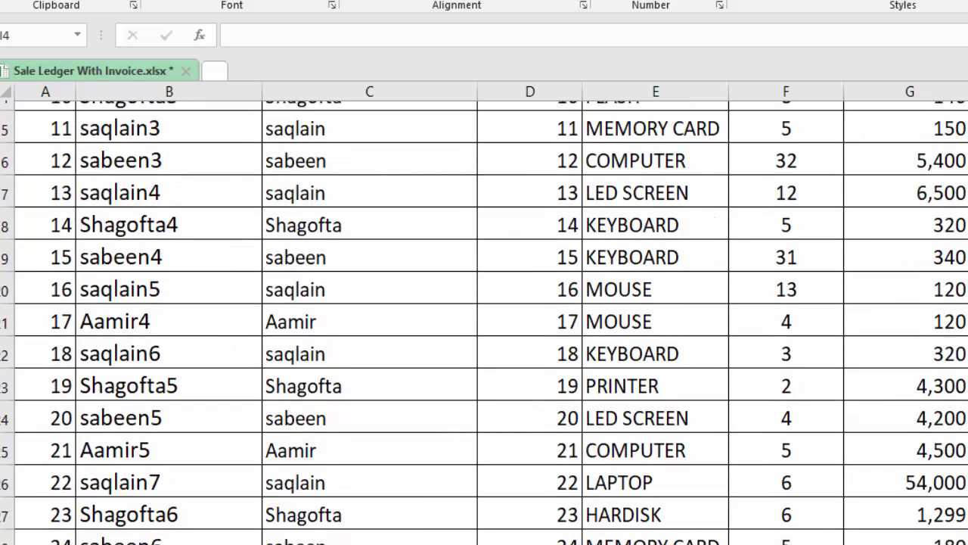
scroll(484, 318, "up", 4)
key("ctrl+Page_Down")
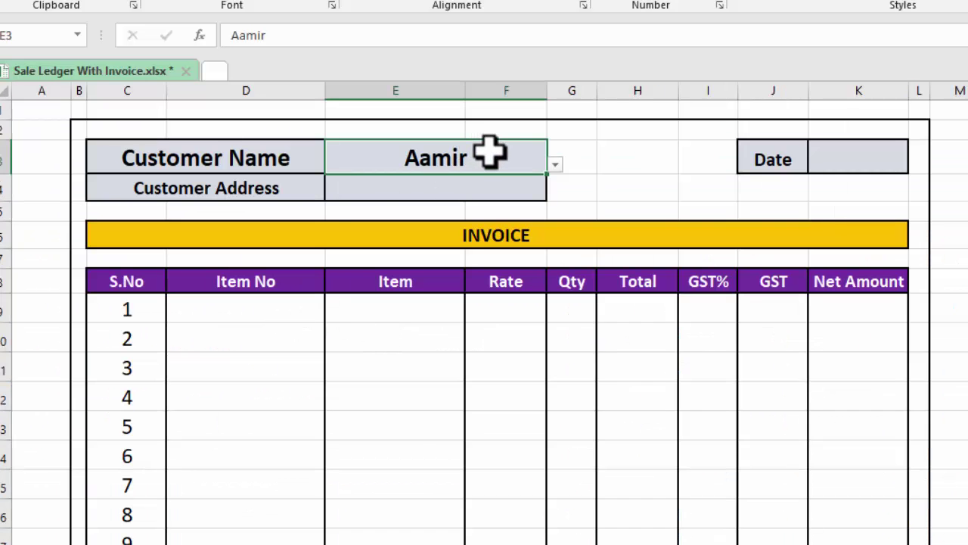
left_click(152, 542)
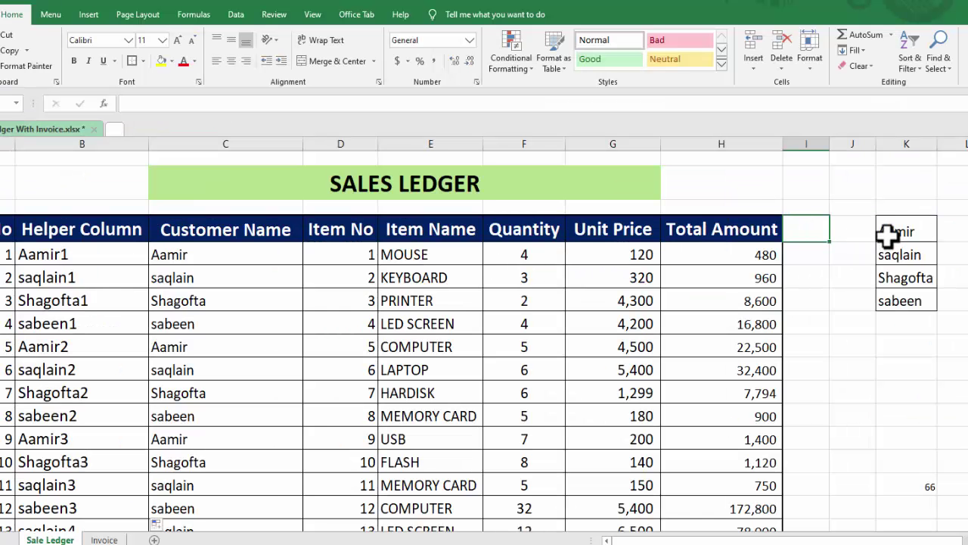
left_click(105, 540)
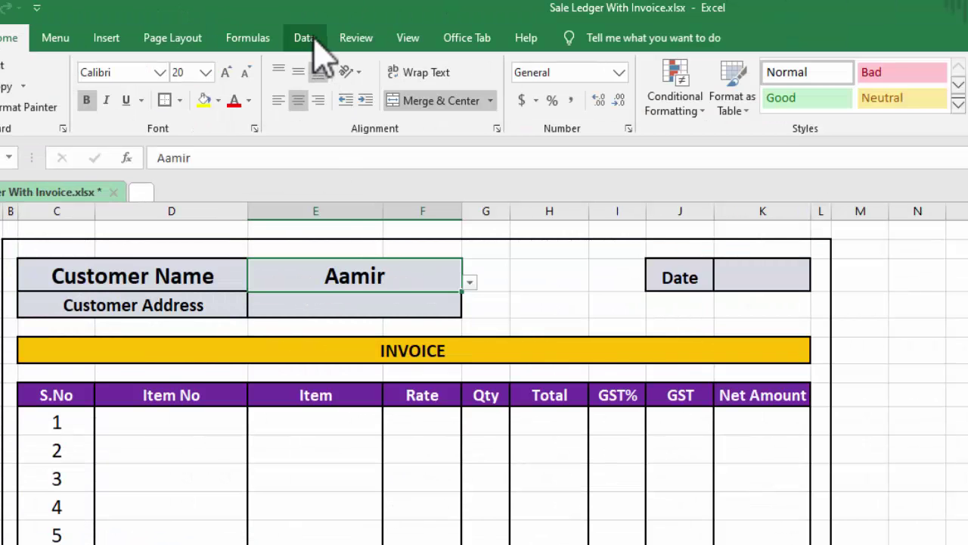
Clear all data validation from the Customer Name cell and delete the name Aamir
left_click(310, 40)
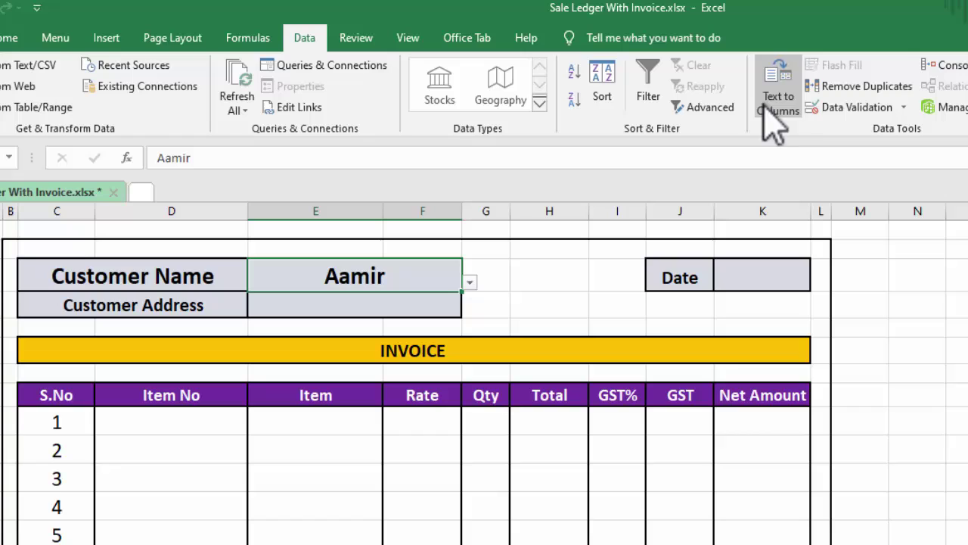
left_click(860, 108)
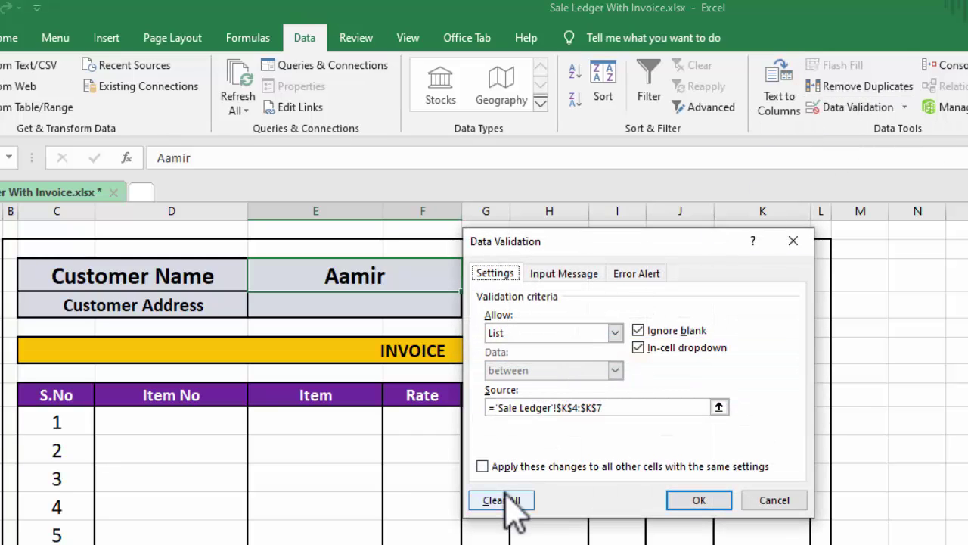
left_click(503, 501)
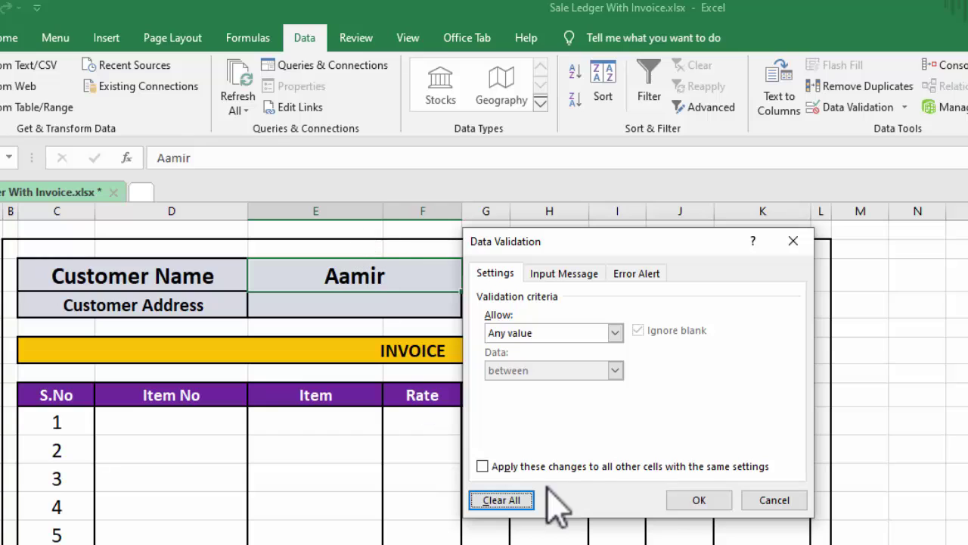
left_click(685, 503)
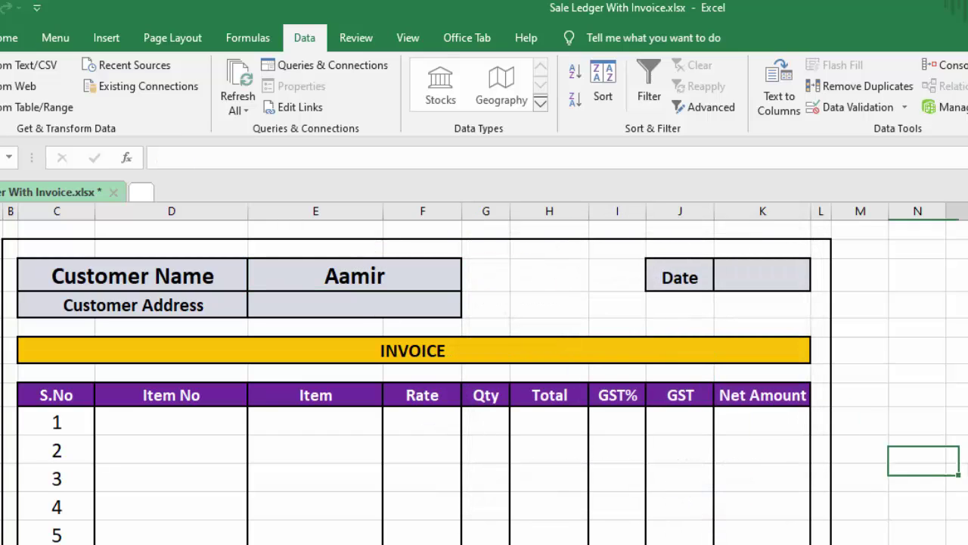
left_click(434, 271)
key("BackSpace")
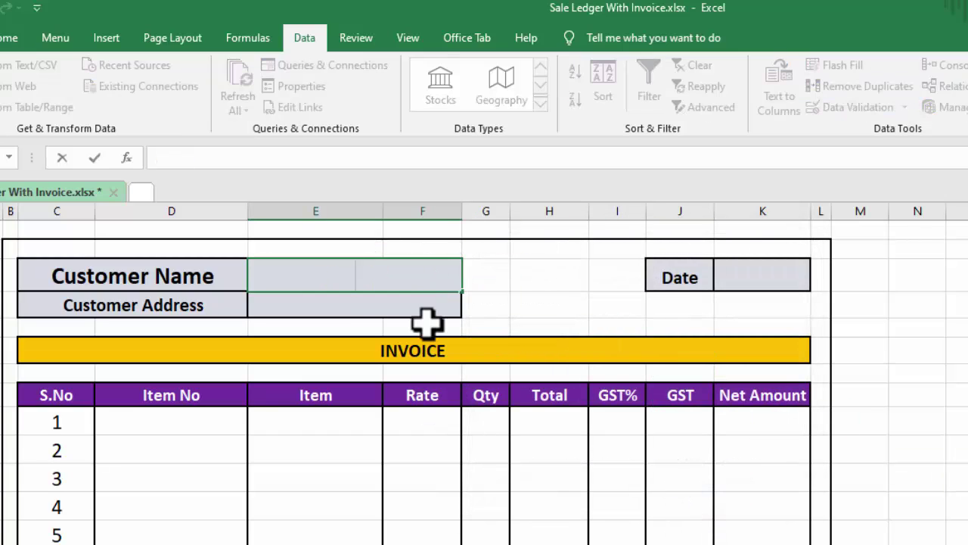
left_click(426, 324)
left_click(374, 271)
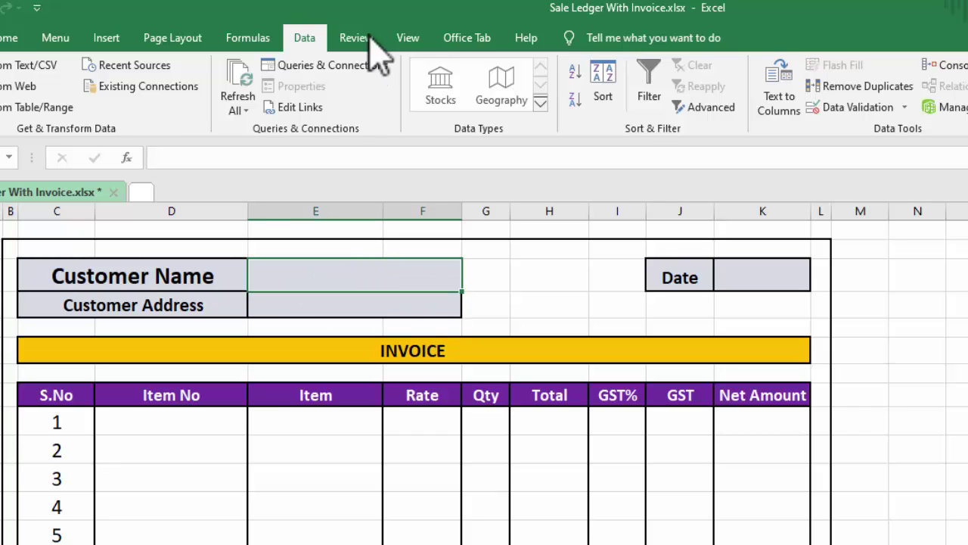
Set Customer Name validation to a List sourced from Sale Ledger K4:K7
left_click(848, 109)
left_click(615, 333)
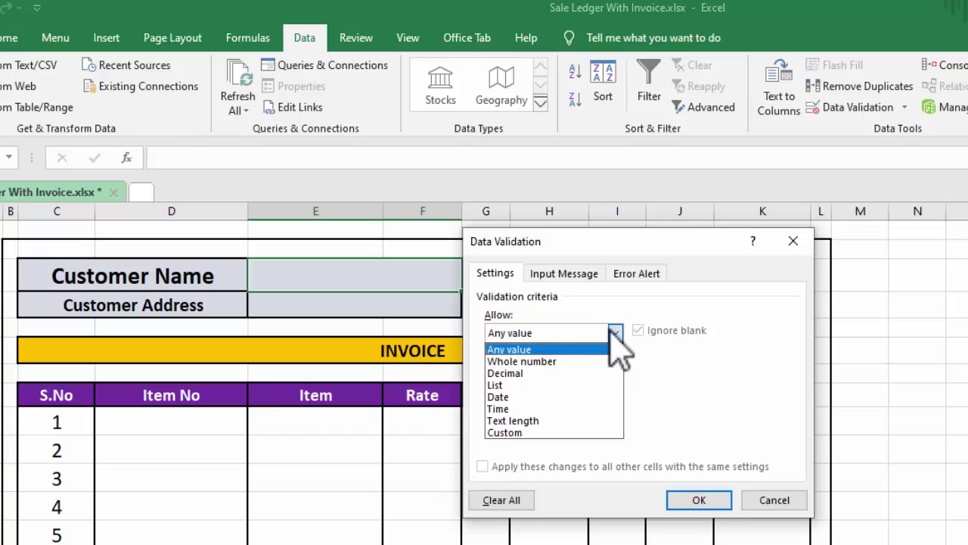
left_click(552, 375)
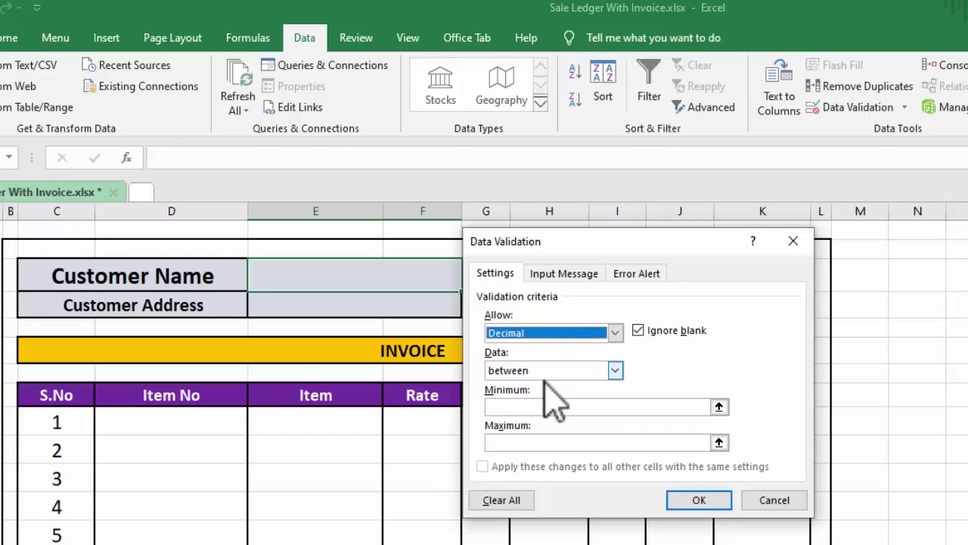
left_click(615, 333)
left_click(557, 385)
left_click(535, 406)
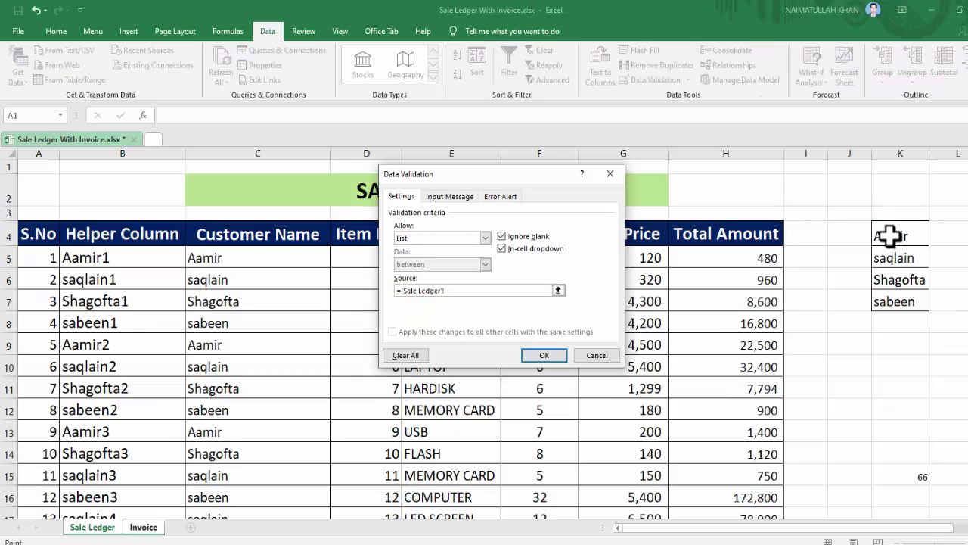
left_click_drag(890, 236, 887, 298)
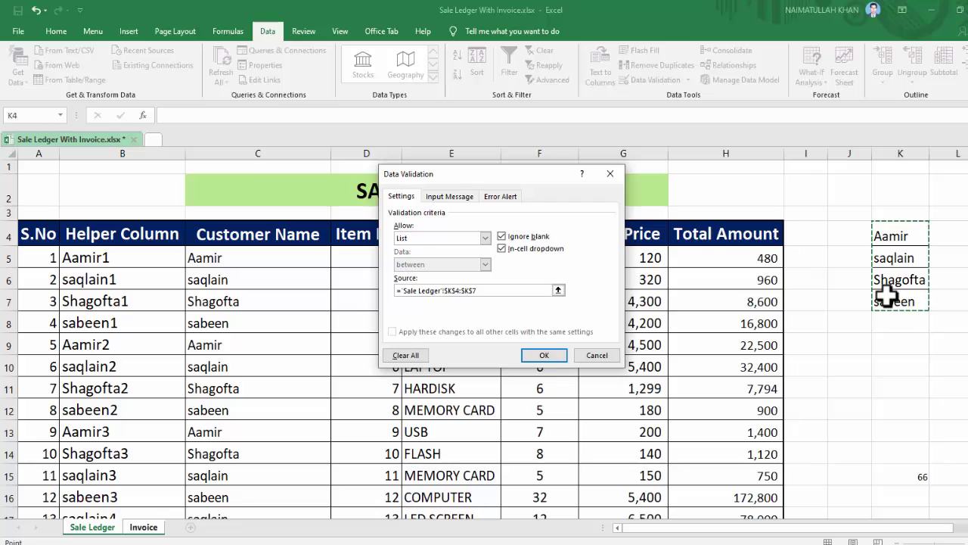
left_click(544, 355)
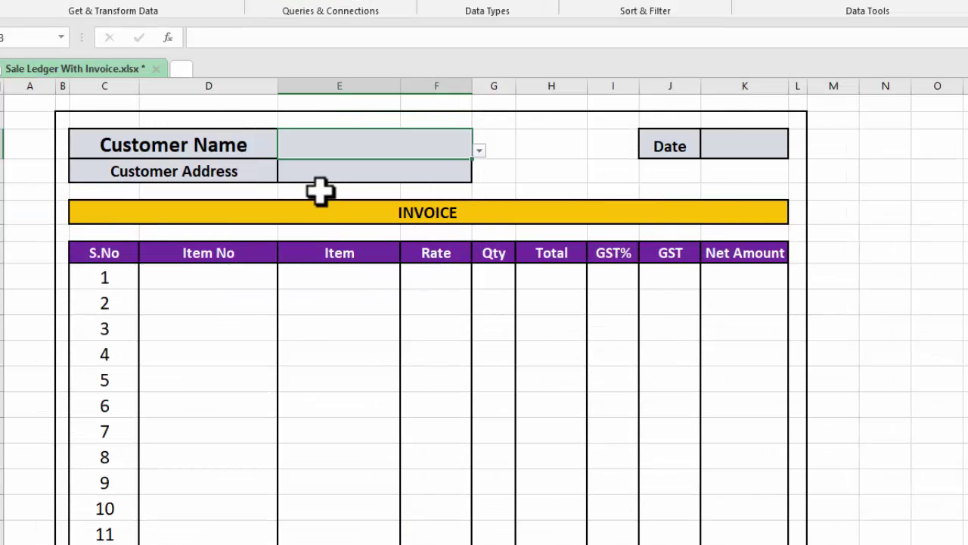
Pick saqlain as the invoice customer from the new dropdown
left_click(479, 151)
left_click(384, 157)
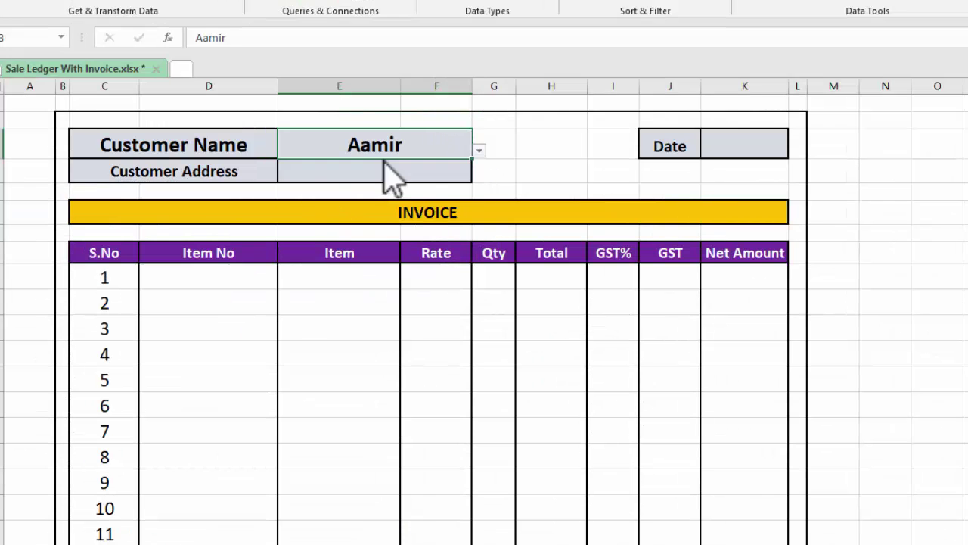
left_click(479, 152)
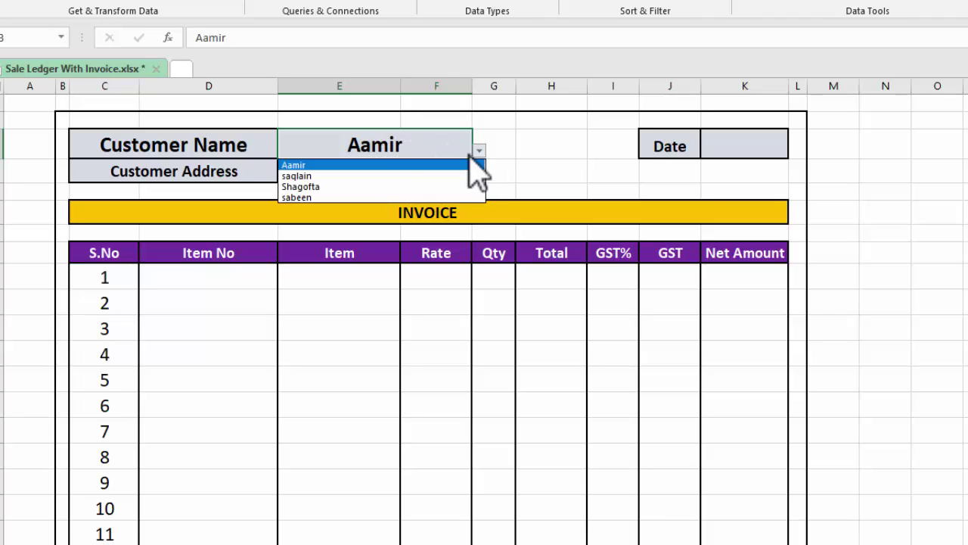
left_click(386, 176)
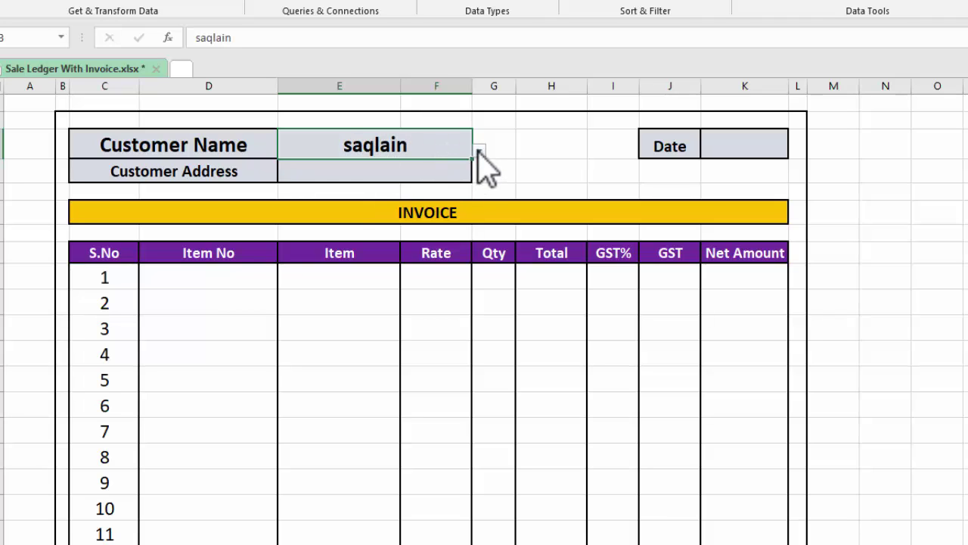
left_click(209, 285)
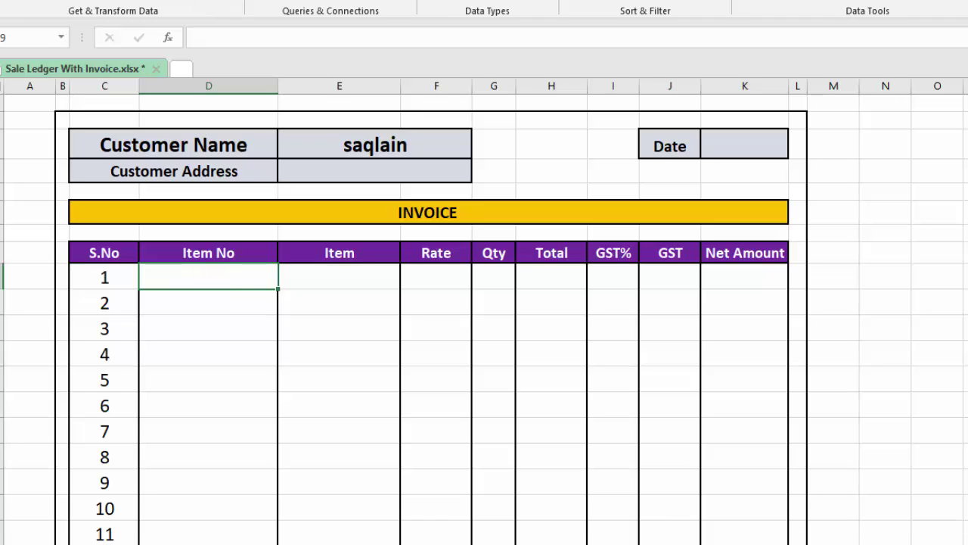
In D9, begin =IFERROR(VLOOKUP( with lookup key $E$3&C9, pointing into Sale Ledger
key("alt+h")
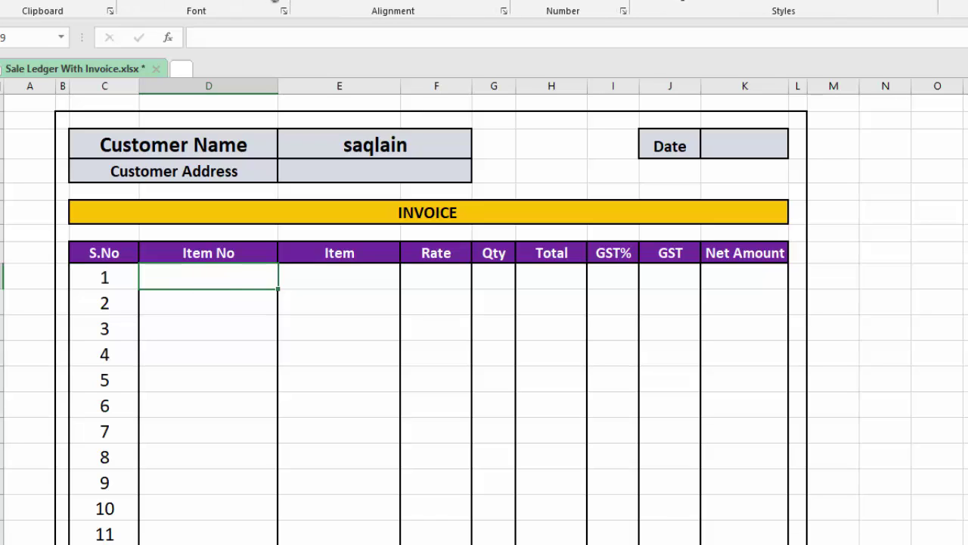
left_click(965, 541)
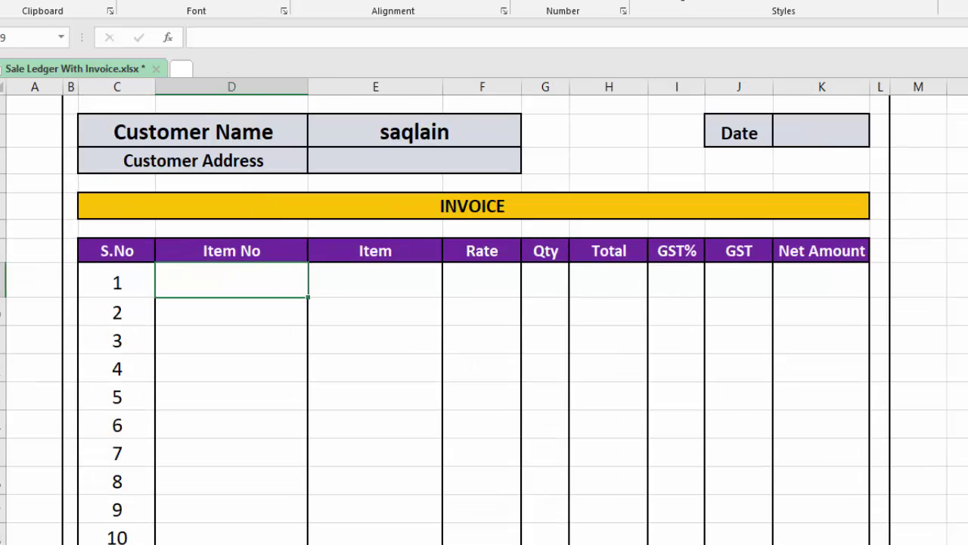
type("=if")
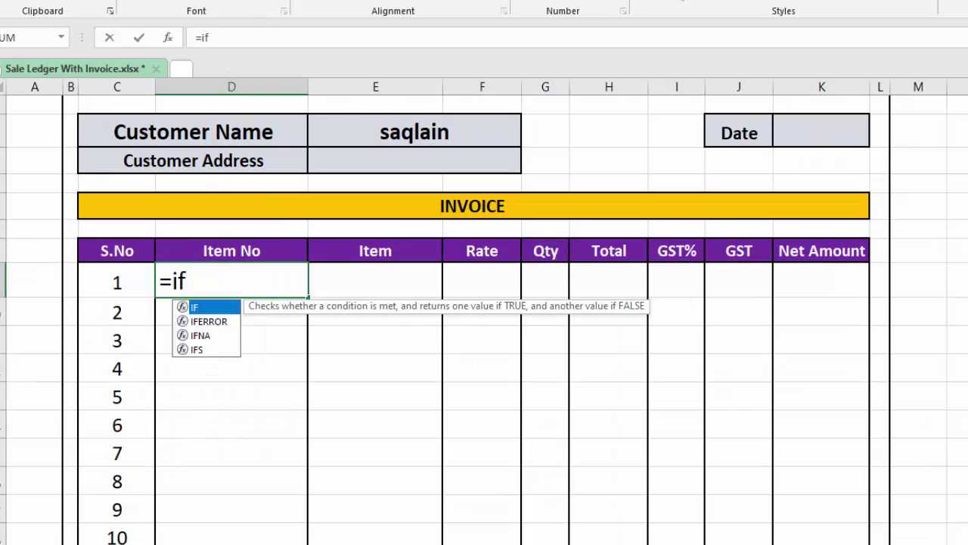
key("BackSpace")
key("BackSpace")
type("IFERROR")
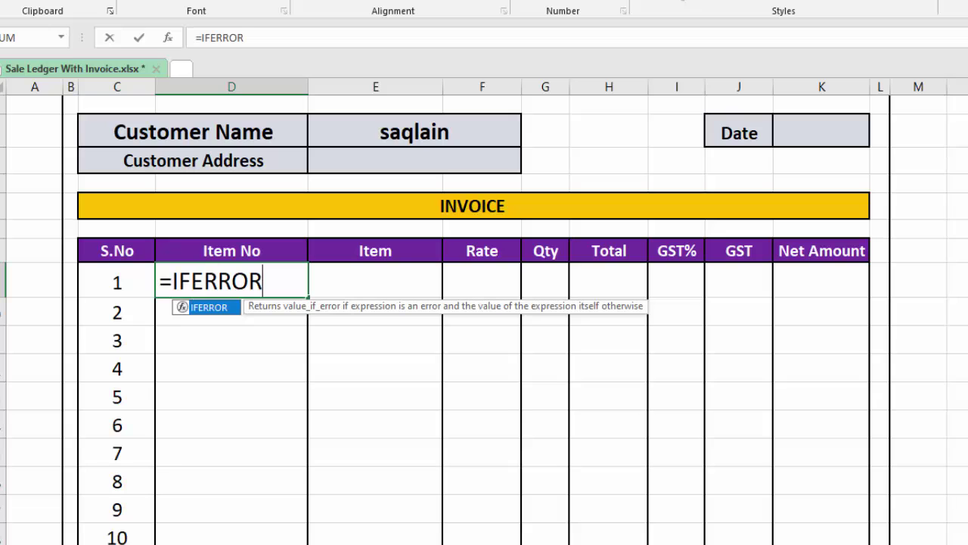
type("(VLOO")
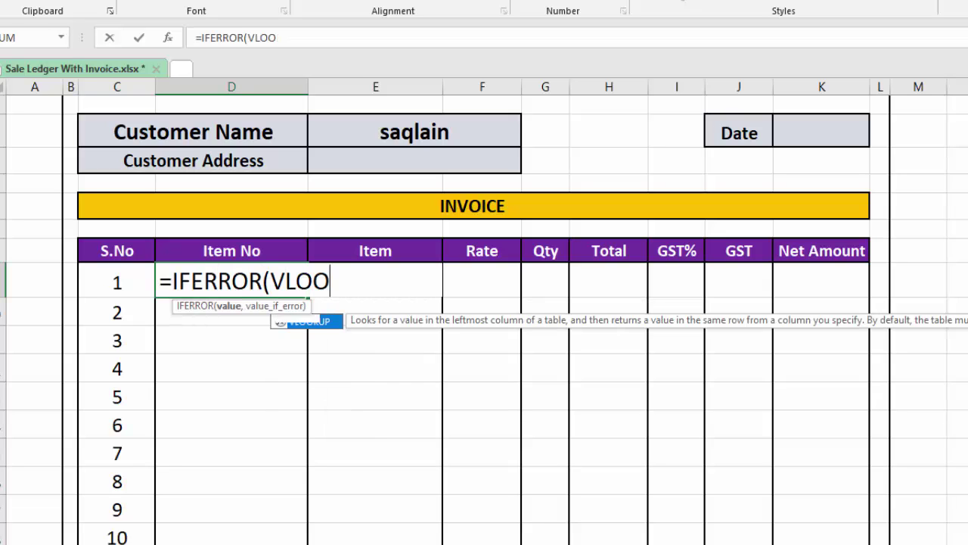
type("KUP")
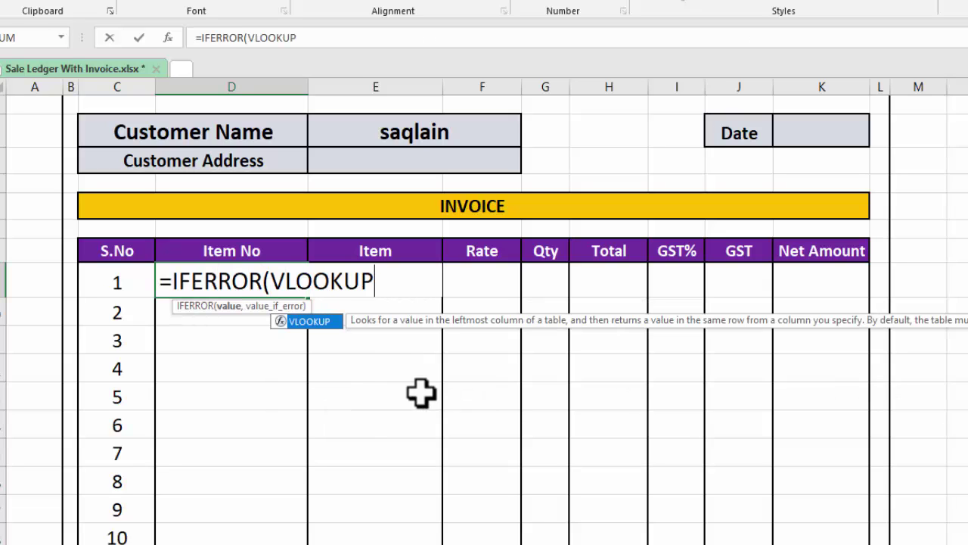
double_click(322, 322)
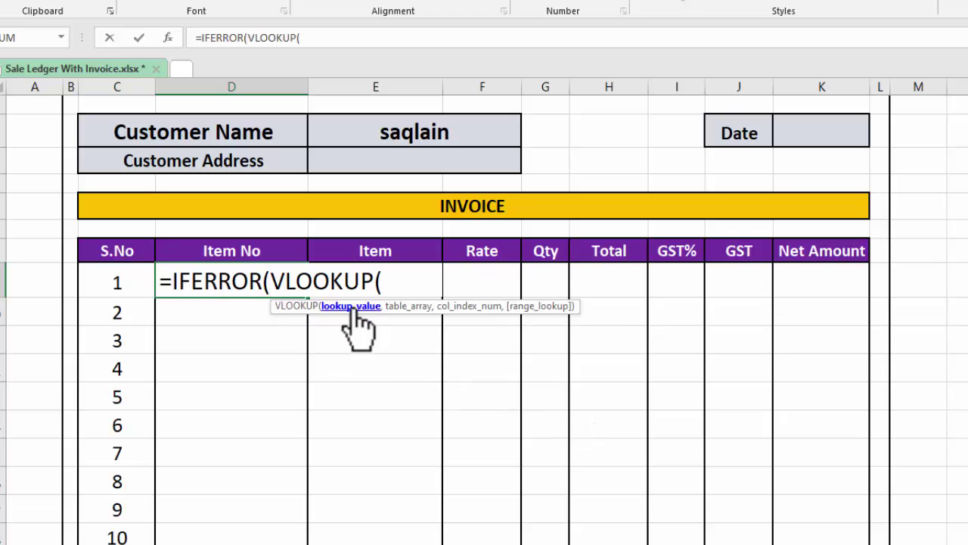
left_click(412, 136)
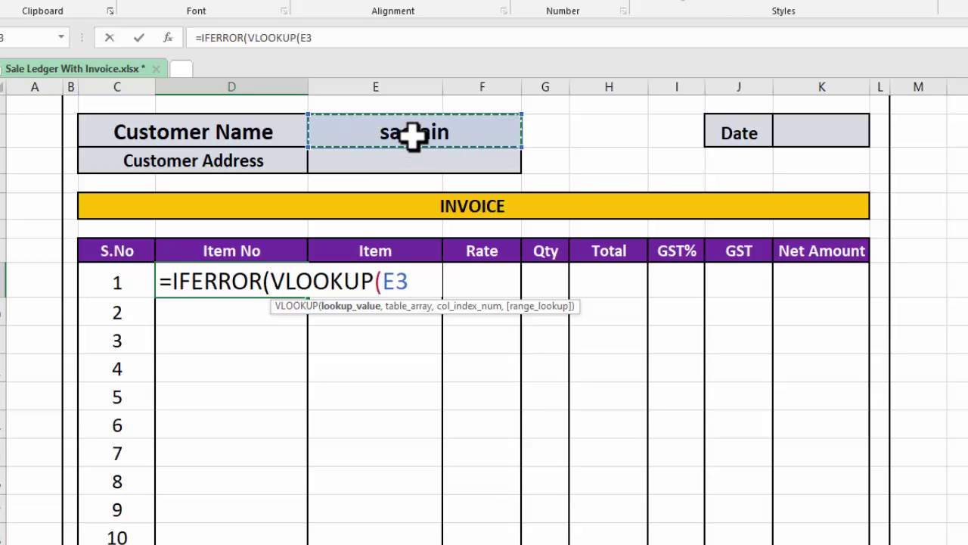
key("F4")
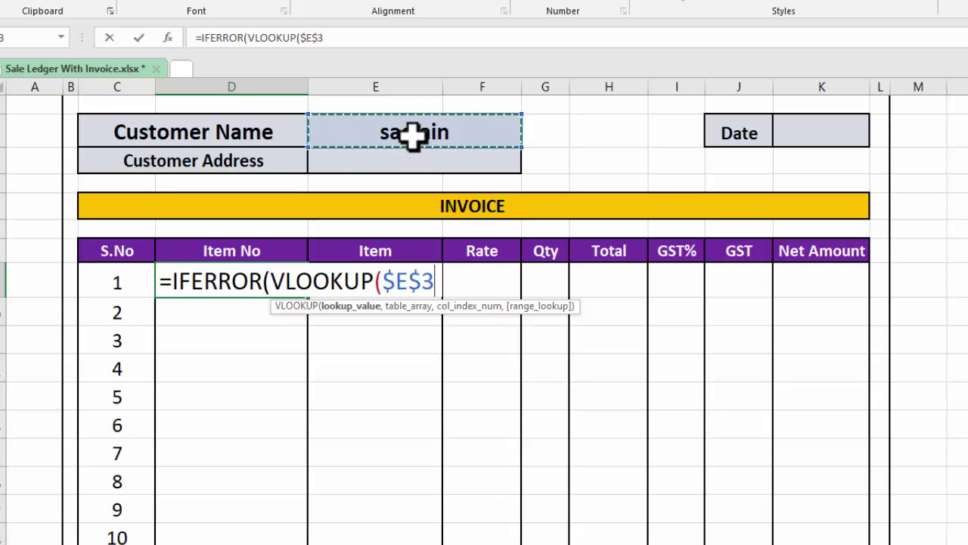
type("%")
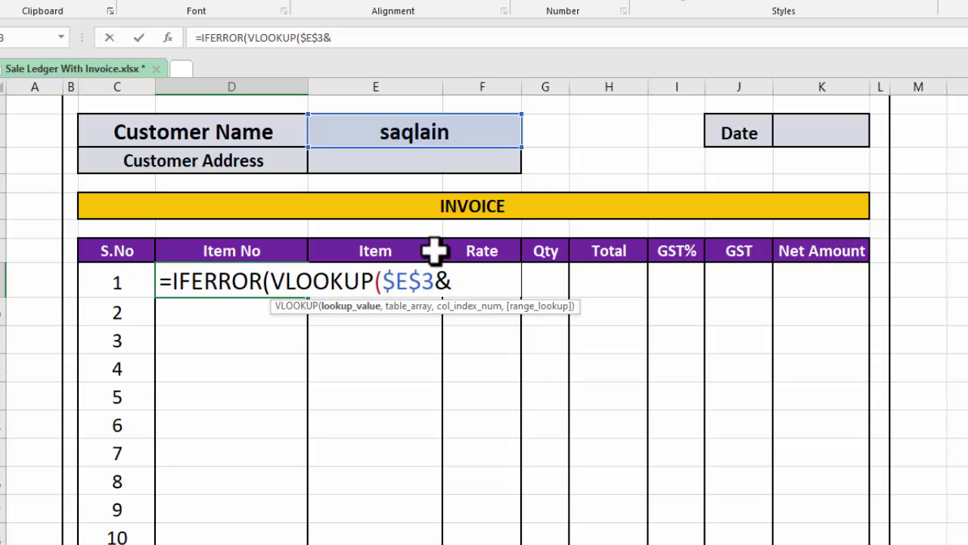
left_click(129, 279)
type(",")
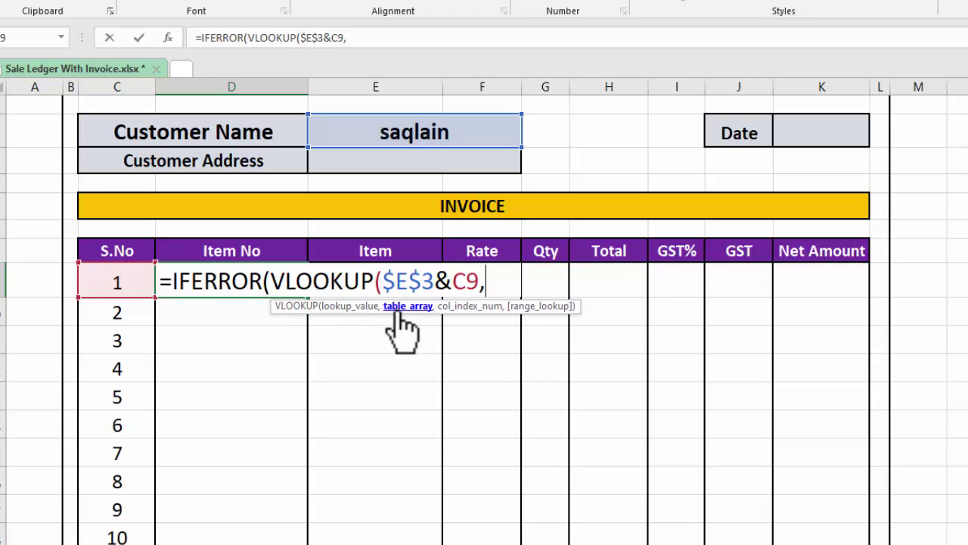
left_click(114, 544)
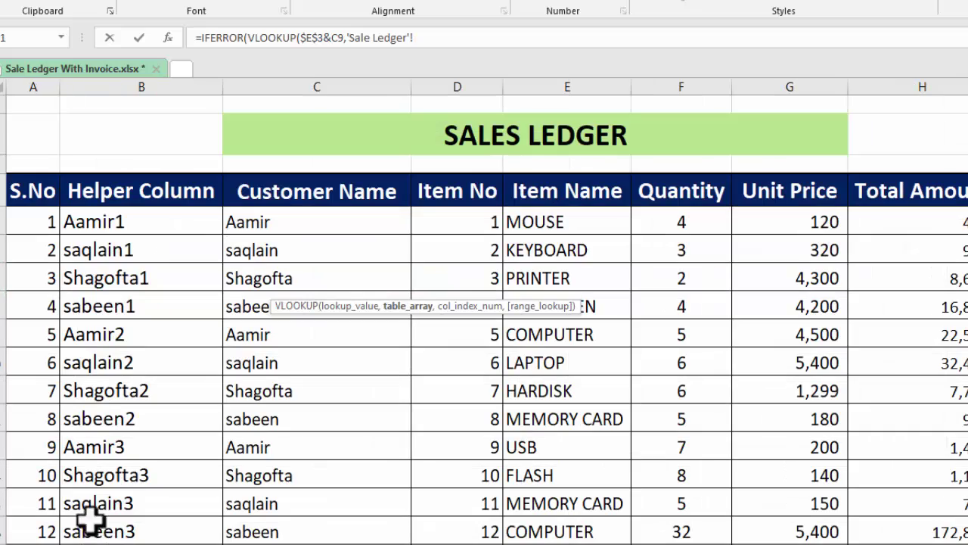
Finish the D9 lookup with range $B$5:$H$36, column 3, FALSE, and "" on error
left_click_drag(89, 217, 938, 503)
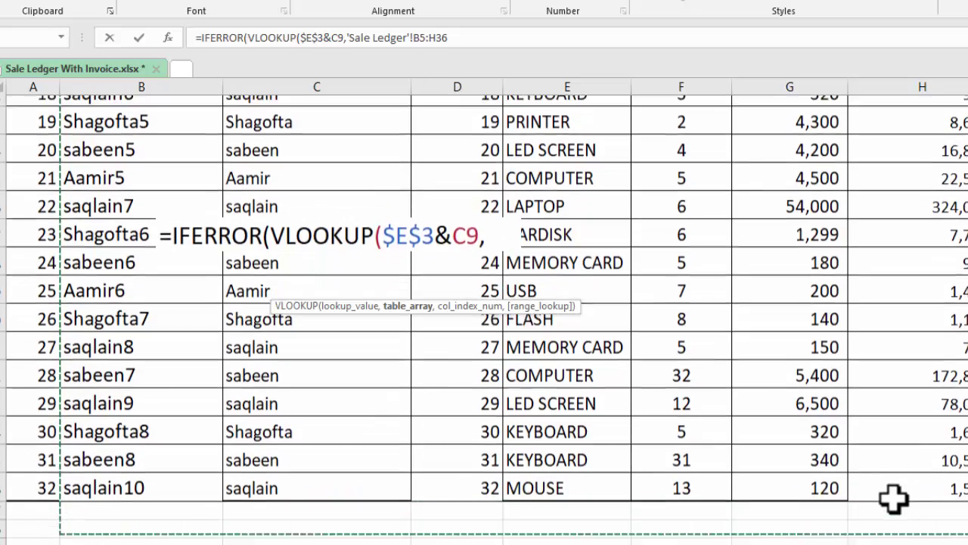
left_click_drag(938, 503, 890, 485)
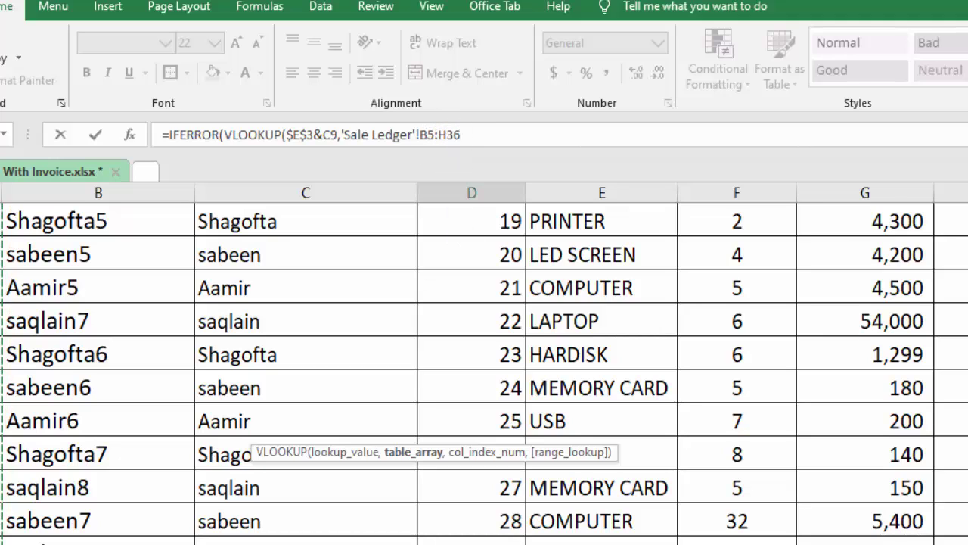
key("F4")
type("$H$36,")
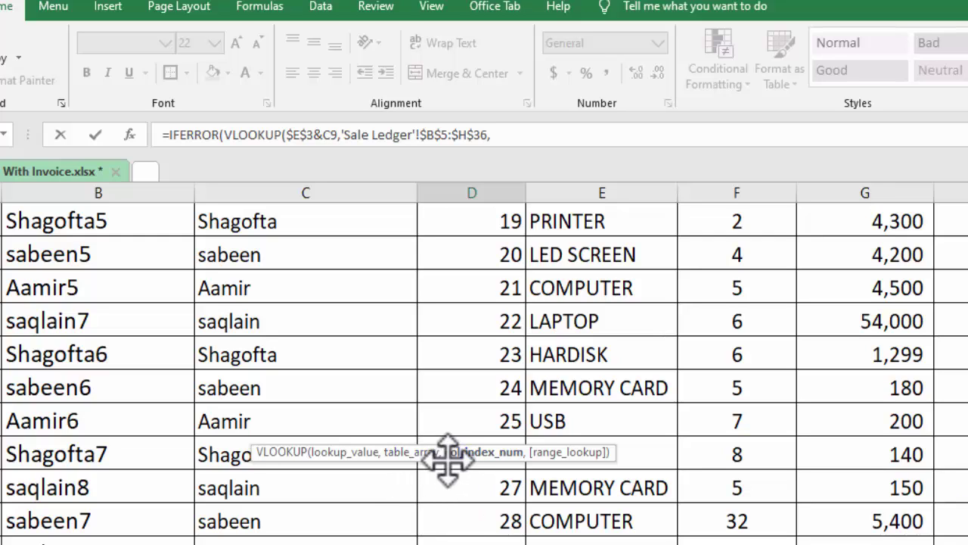
mouse_move(448, 460)
left_mouse_down()
mouse_move(667, 278)
mouse_move(678, 168)
left_mouse_up()
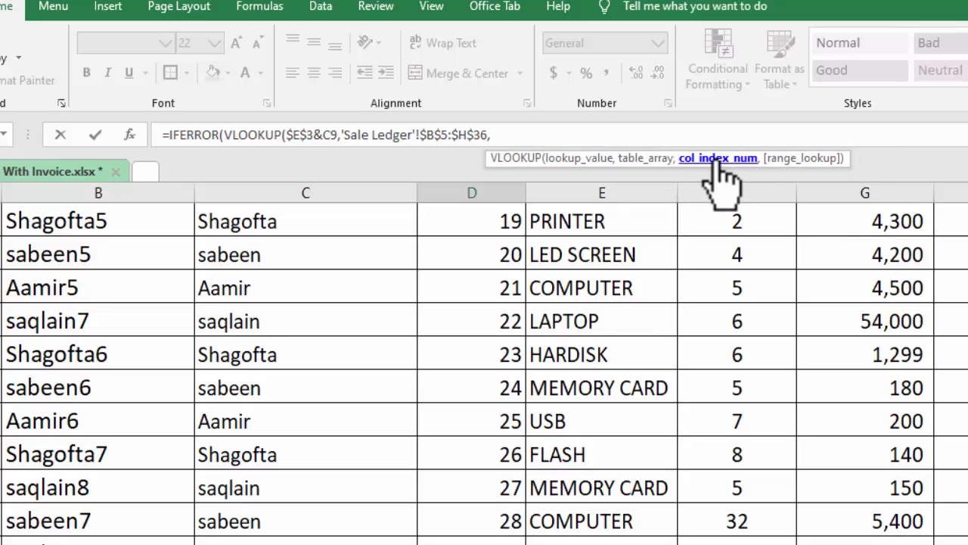
left_click(532, 136)
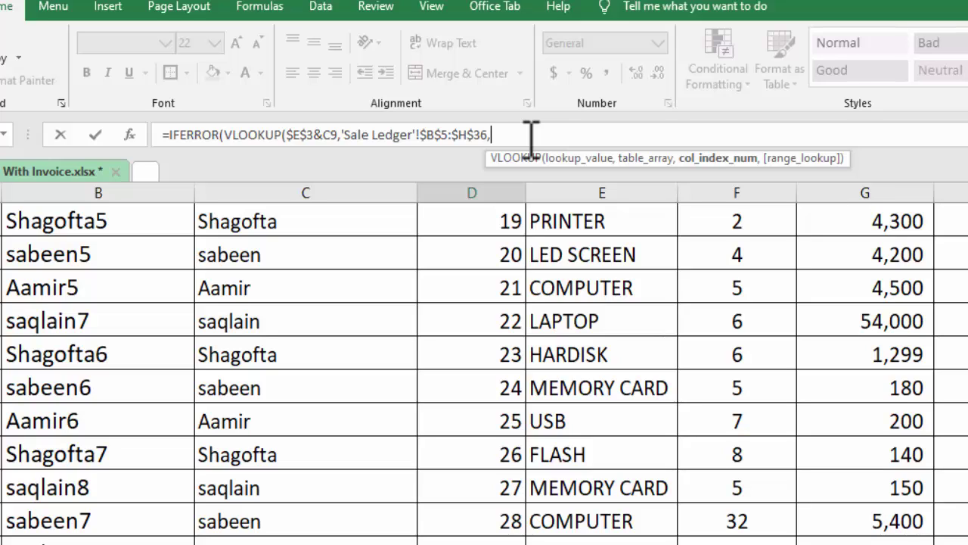
type("3,")
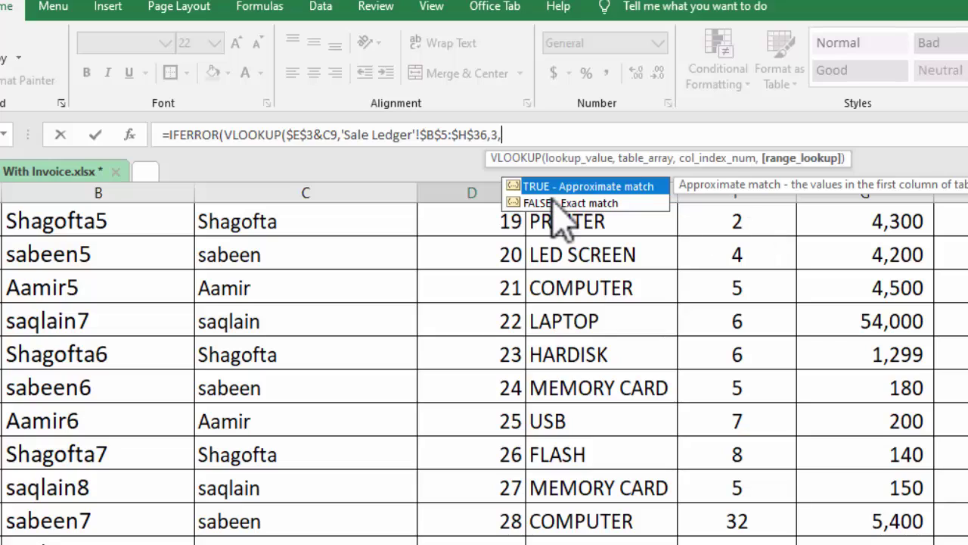
left_click(555, 203)
double_click(554, 203)
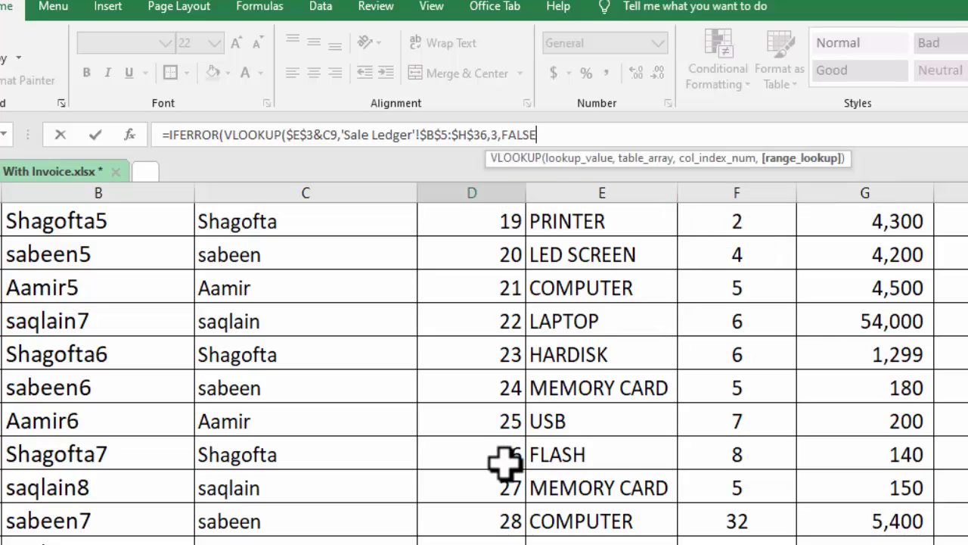
type(")")
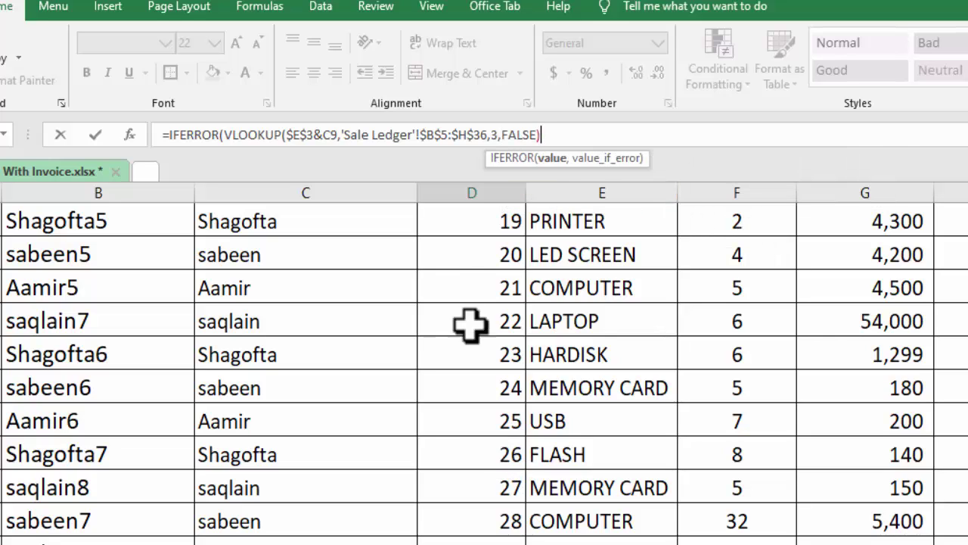
type(",")
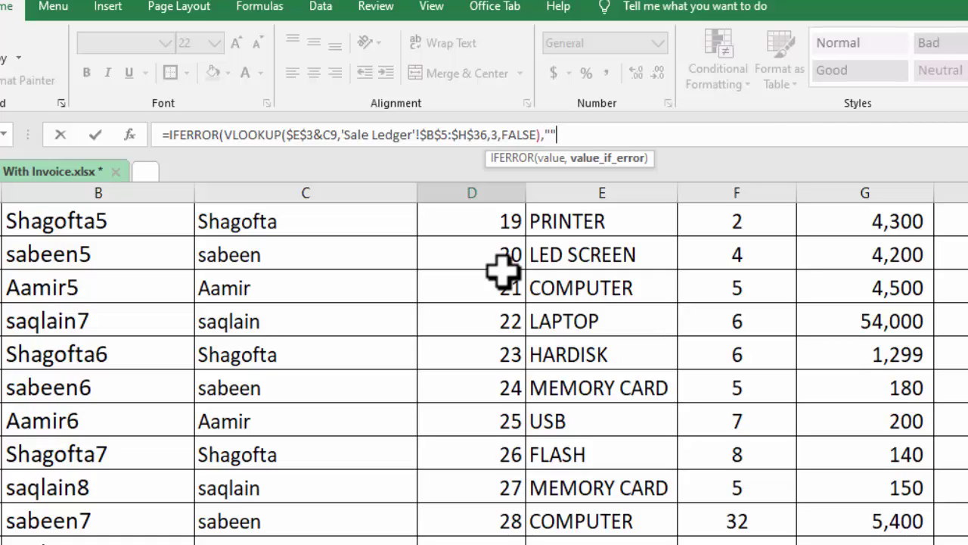
type(")")
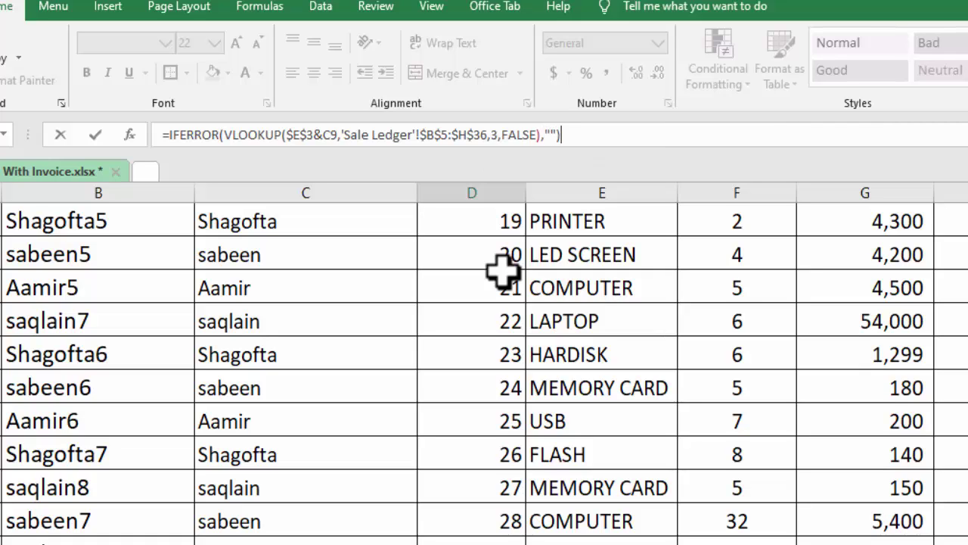
key("Return")
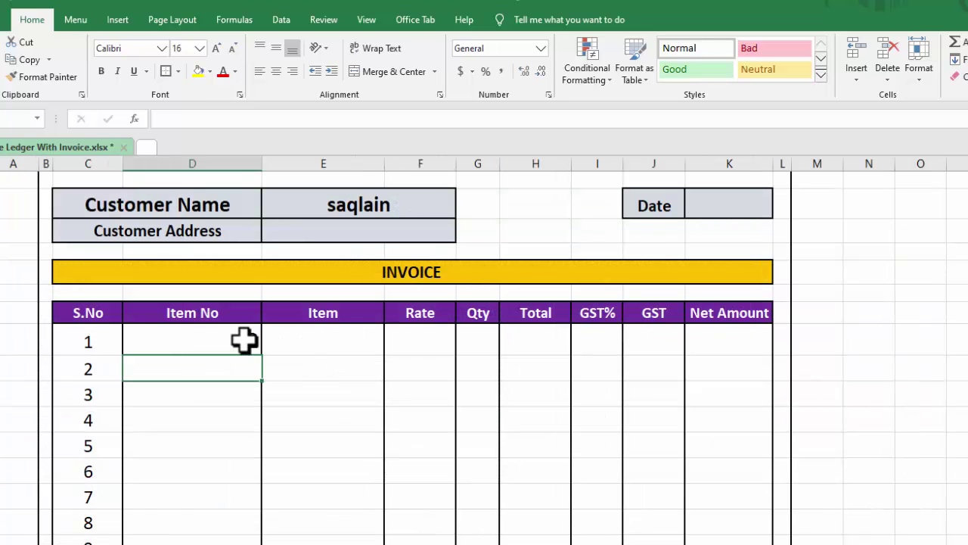
Fill the Item No formula down the invoice rows and reduce its font from 22 to 18
left_click(244, 342)
double_click(262, 355)
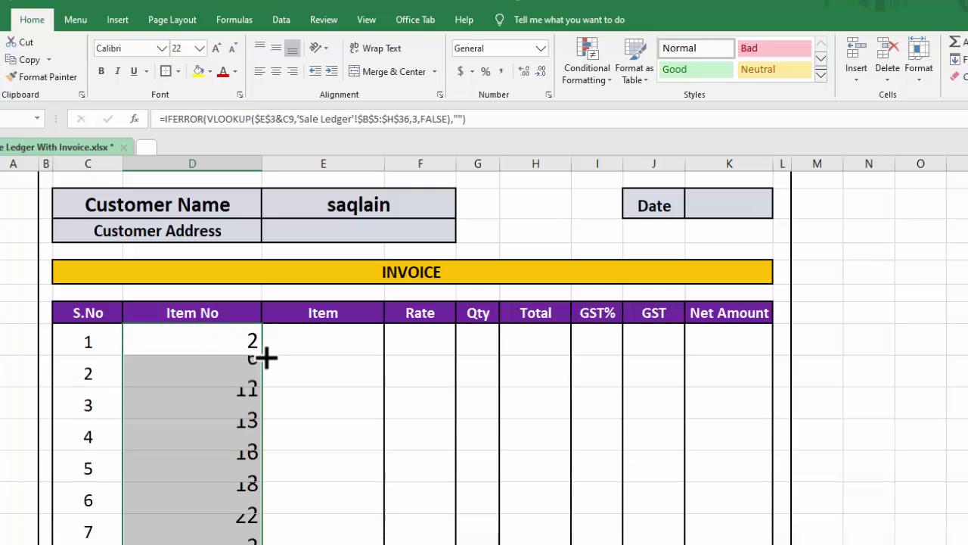
left_click(234, 49)
left_click(234, 49)
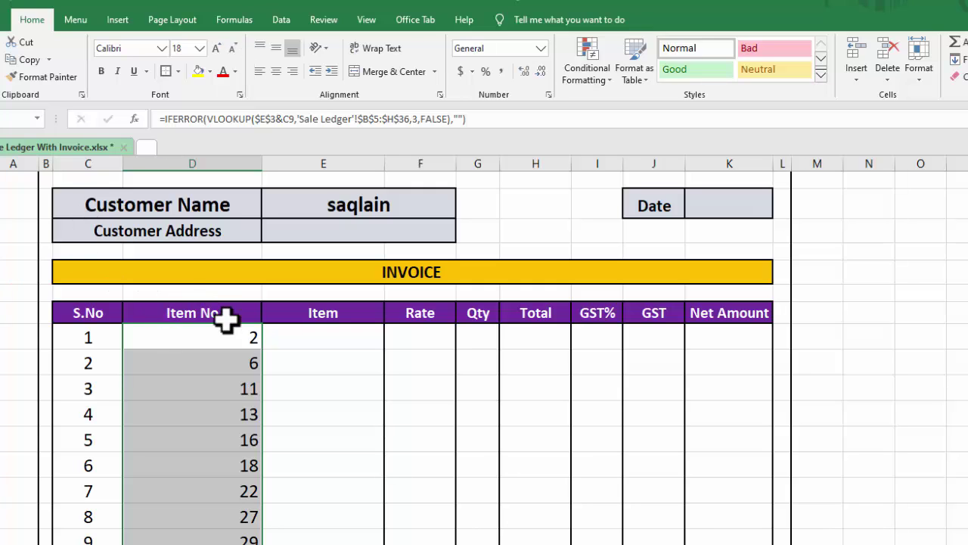
double_click(246, 335)
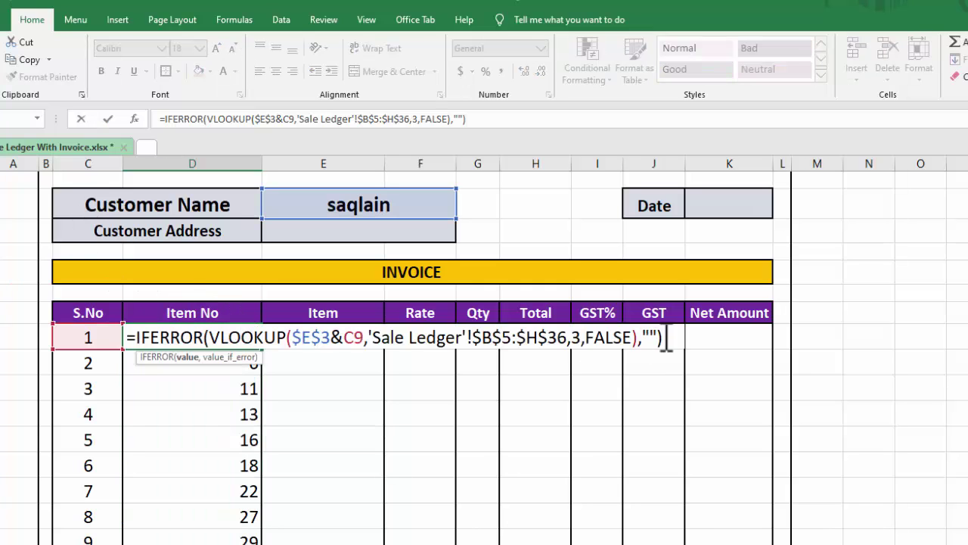
Copy D9's lookup formula text into the first Item cell E9, which returns 2
left_click_drag(672, 338, 154, 341)
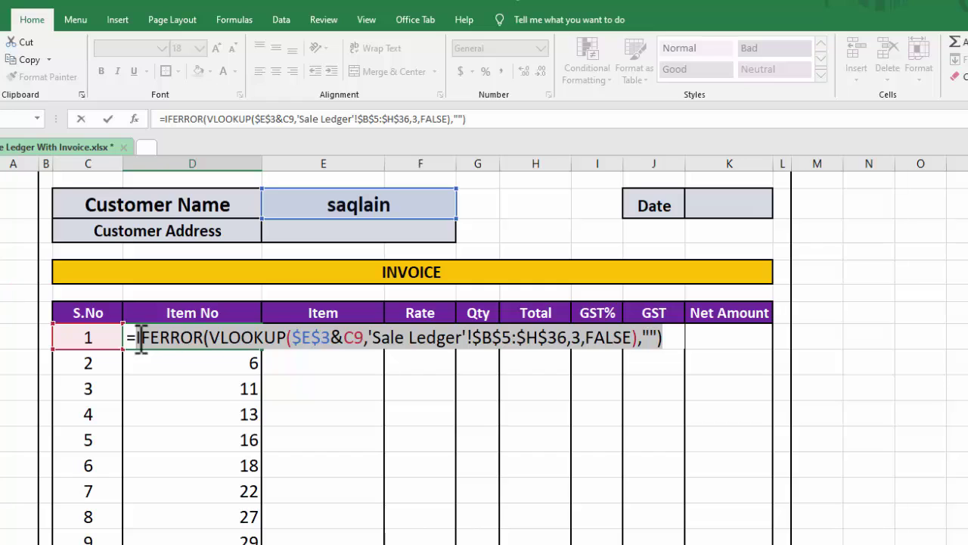
key("Escape")
left_click(310, 337)
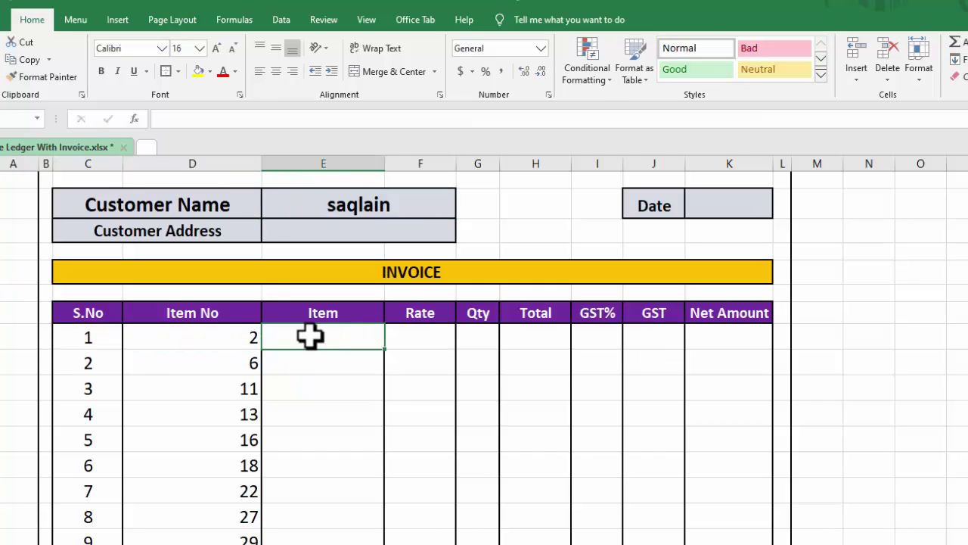
type("=")
key("ctrl+v")
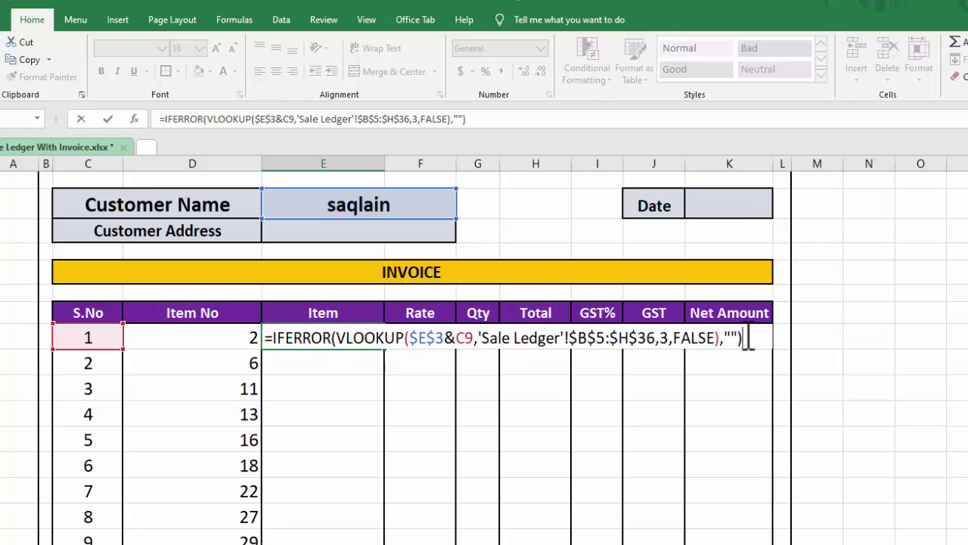
key("Return")
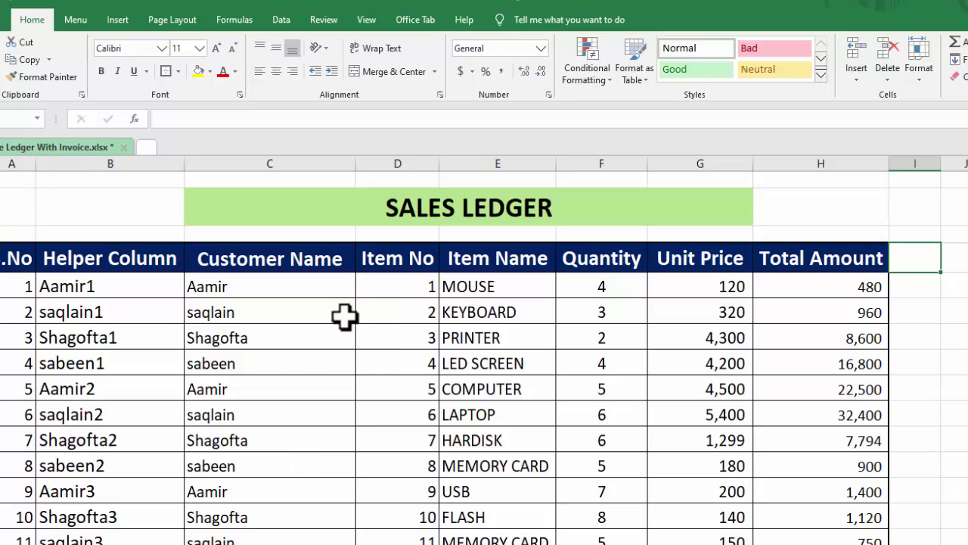
key("ctrl+Page_Down")
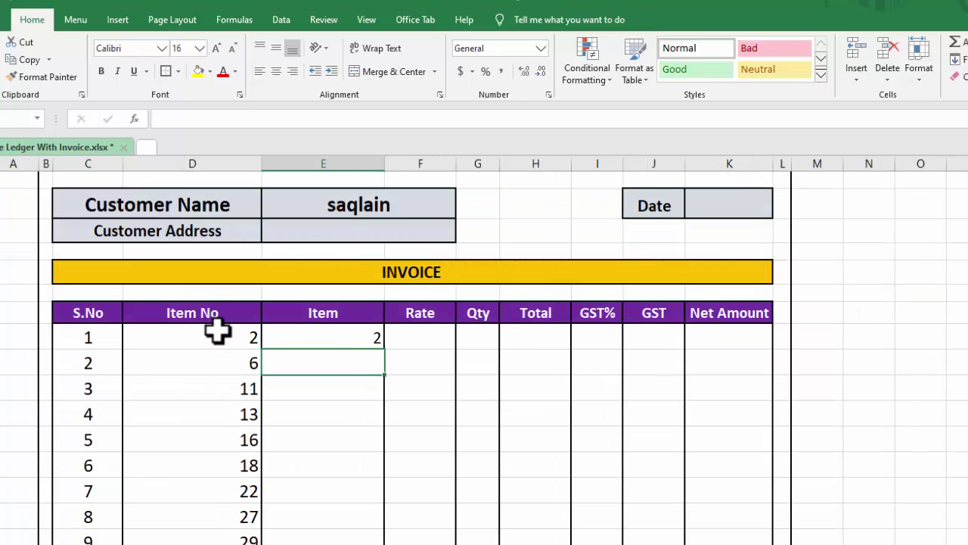
Inspect the first Item No formula and the Sale Ledger sheet without changing anything
double_click(216, 332)
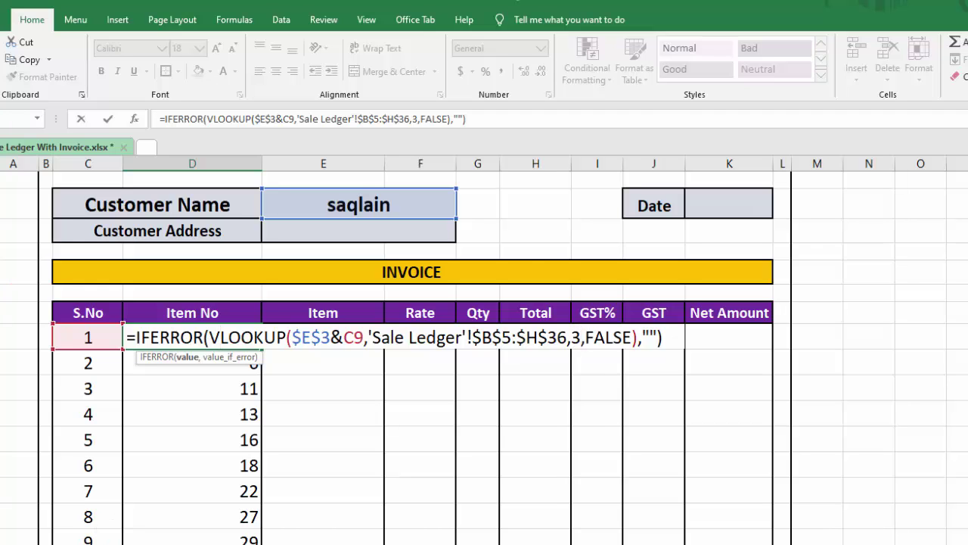
key("Escape")
key("ctrl+Page_Up")
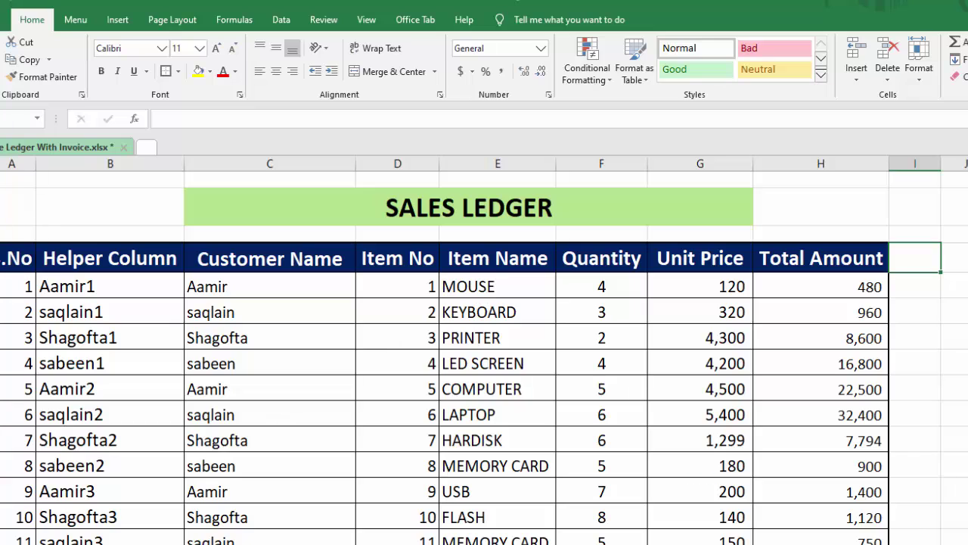
key("ctrl+Page_Down")
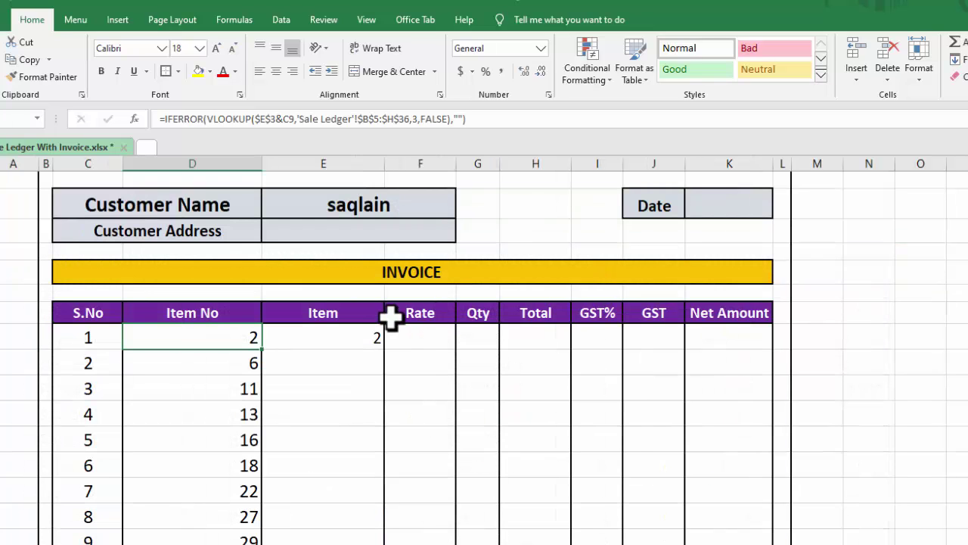
Paste the IFERROR/VLOOKUP lookup formula into the first Rate cell F9 and Qty cell G9
left_click(410, 337)
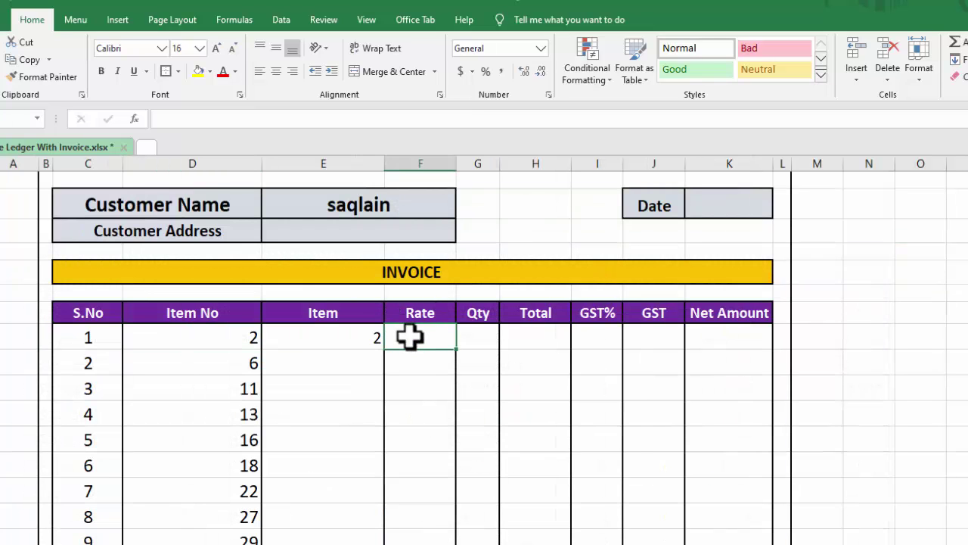
type("=")
type("IFERROR(VLOOKUP($E$3&C9,'Sale Ledger'!$B$5:$H$36,3,FALSE),\"\")")
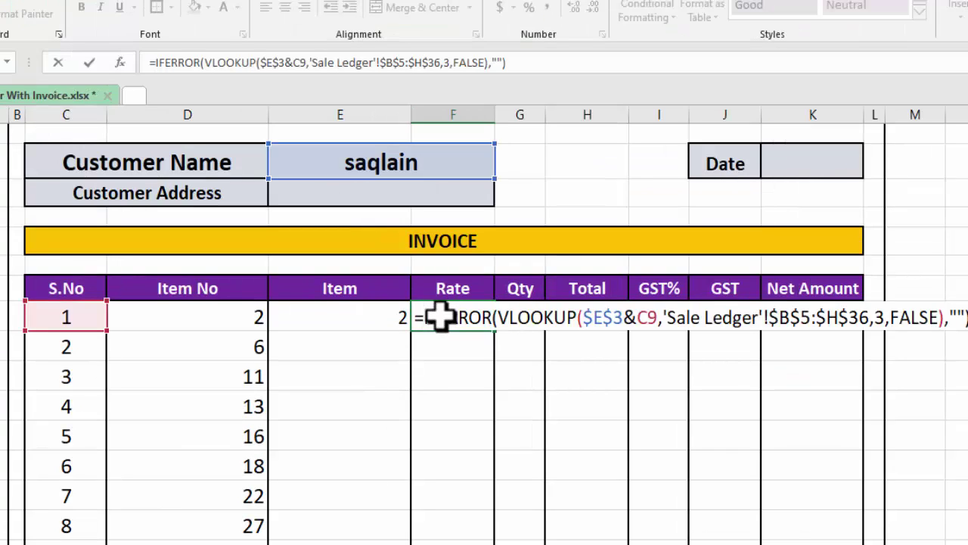
key("Return")
left_click(520, 317)
type("=")
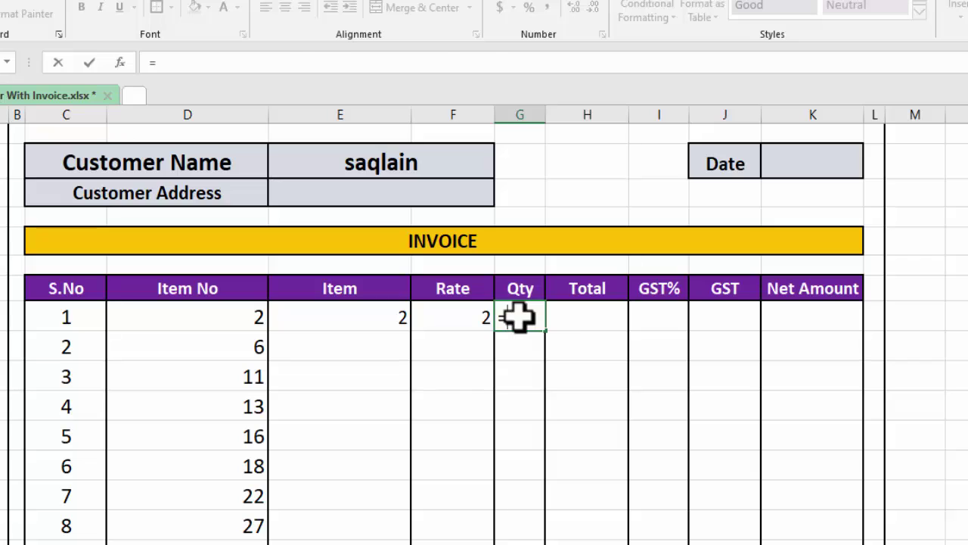
type("IFERROR(VLOOKUP($E$3&C9,'Sale Ledger'!$B$5:$H$36,3,FALSE),\"\")")
key("Return")
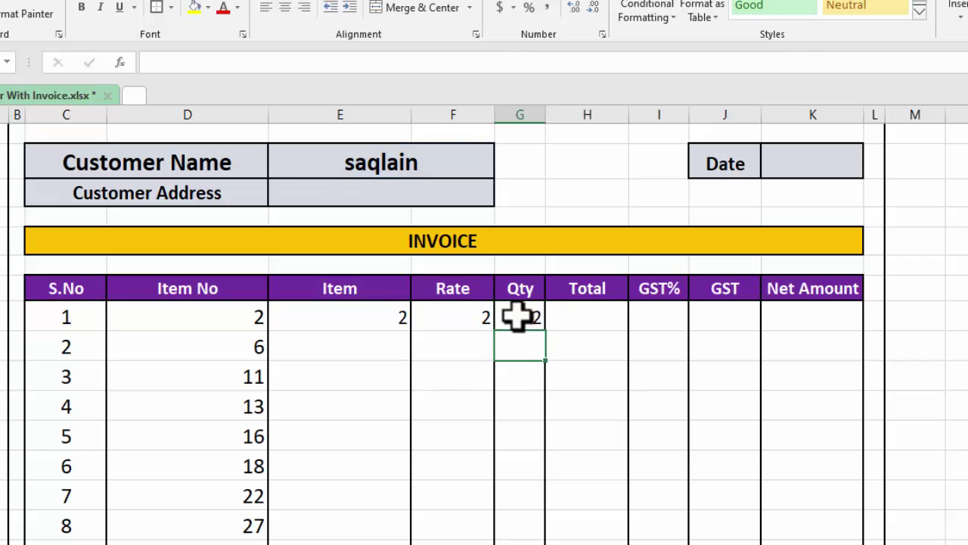
Change E9's lookup column index from 3 to 4 so the Item shows KEYBOARD
left_click(391, 317)
double_click(391, 317)
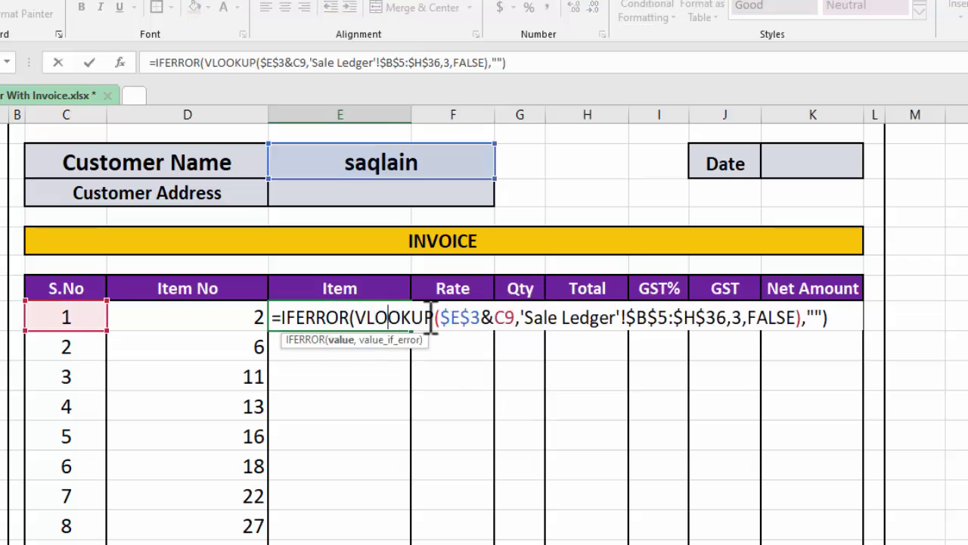
left_click(744, 318)
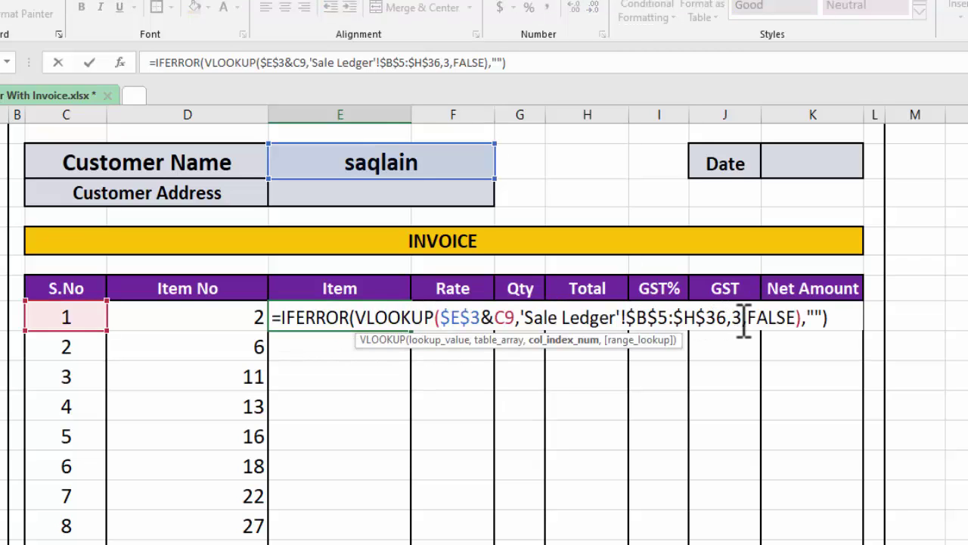
key("BackSpace")
type("4")
left_click(836, 318)
key("Return")
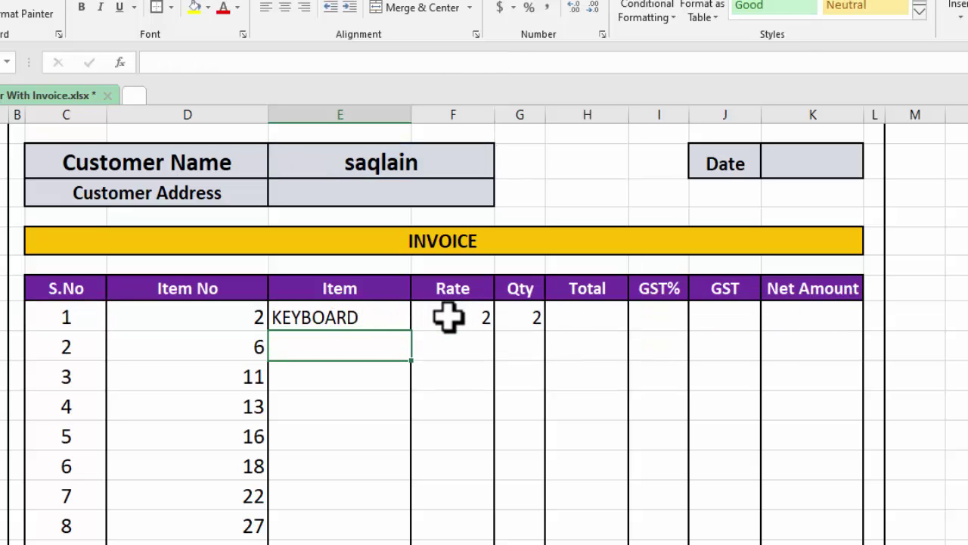
left_click(220, 465)
key("ctrl+Page_Up")
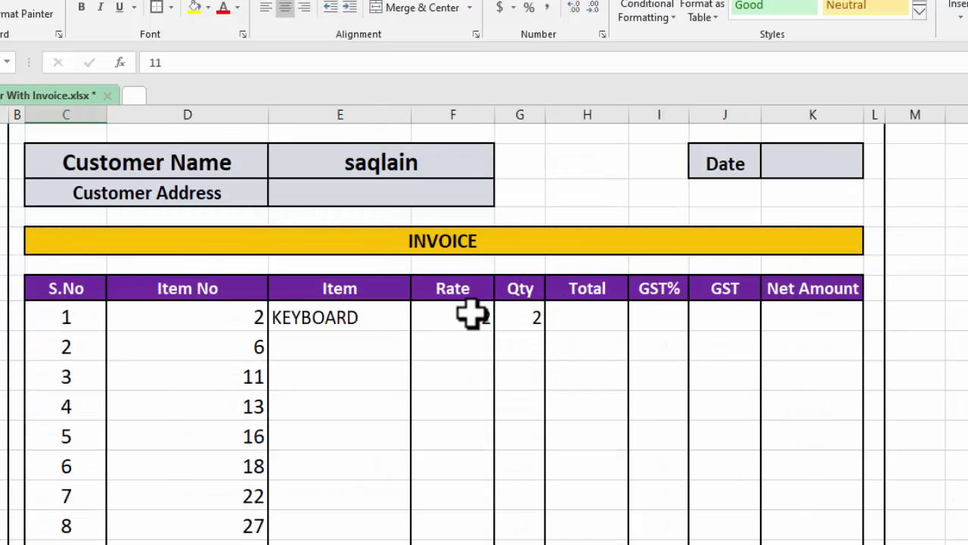
Set F9's lookup column to 6 so Rate shows 320, then fill Rate and Item down
double_click(470, 316)
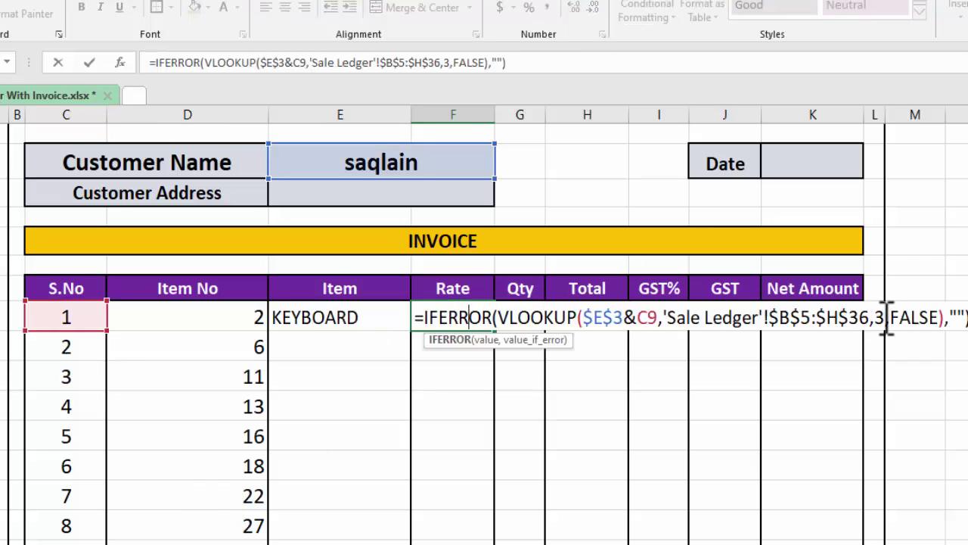
left_click(886, 318)
key("BackSpace")
type("6")
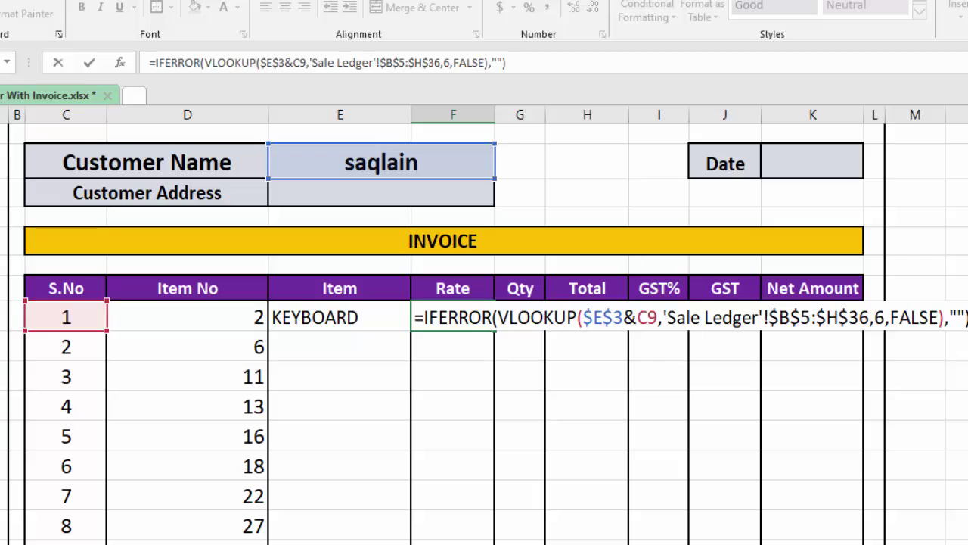
key("Return")
left_click(473, 311)
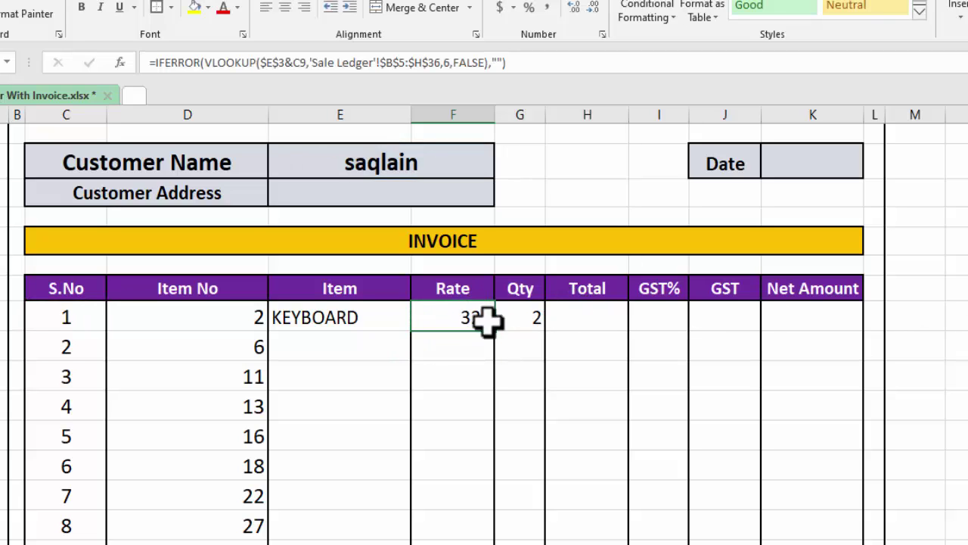
double_click(495, 334)
left_click(353, 314)
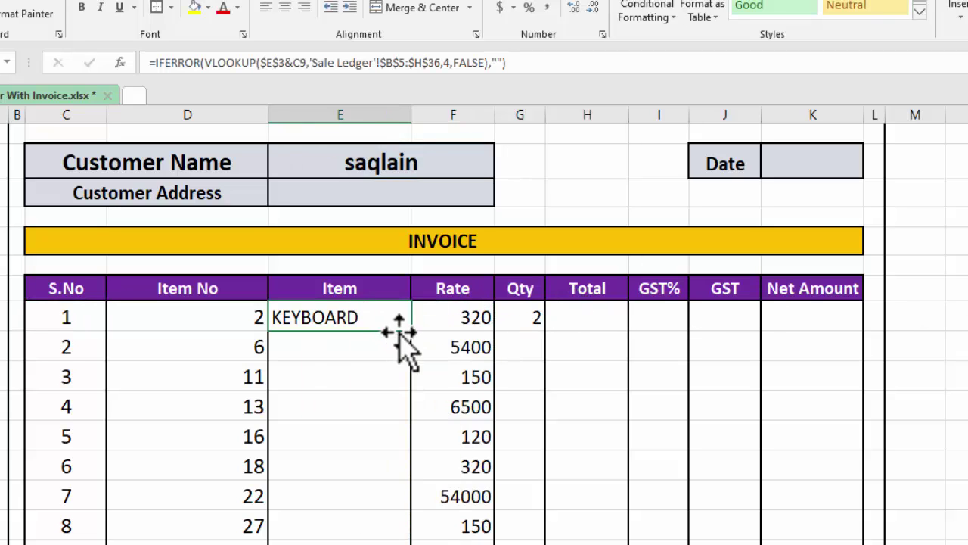
double_click(413, 332)
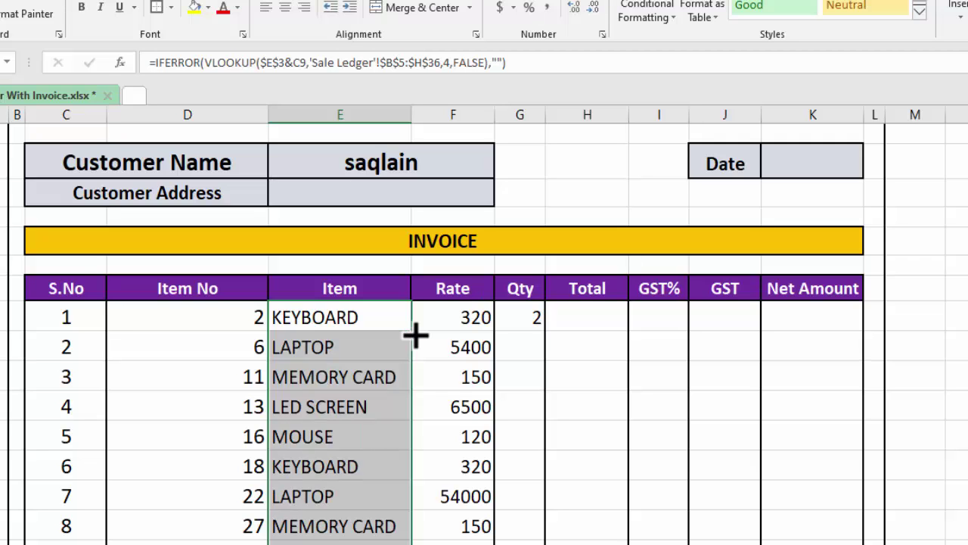
Change G9's lookup column to 5 so Qty shows 3, and fill it down the column
key("ctrl+Page_Up")
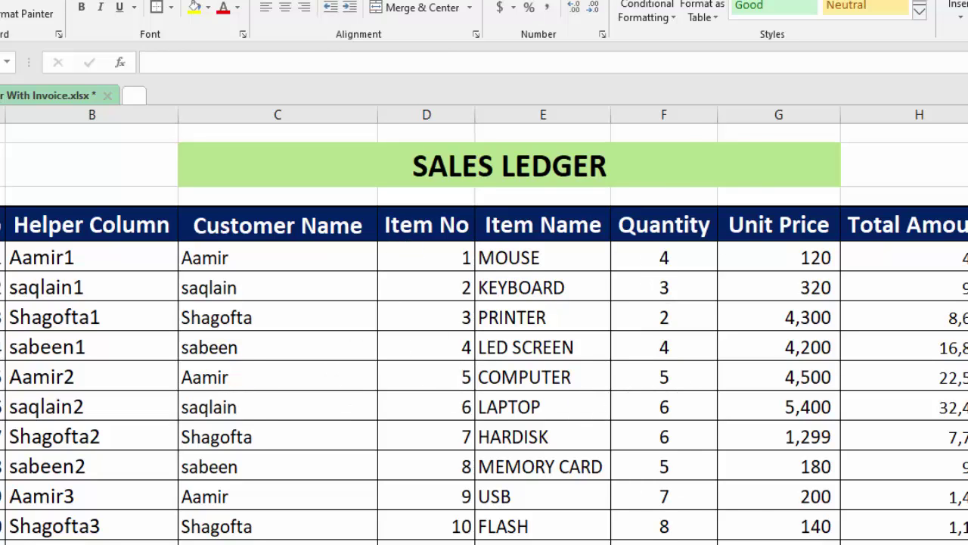
key("ctrl+Page_Down")
double_click(521, 315)
type("=IFERROR(VLOOKUP($E$3&C9,'Sale Ledger'!$B$5:$H$36,3,FALSE),\"\")")
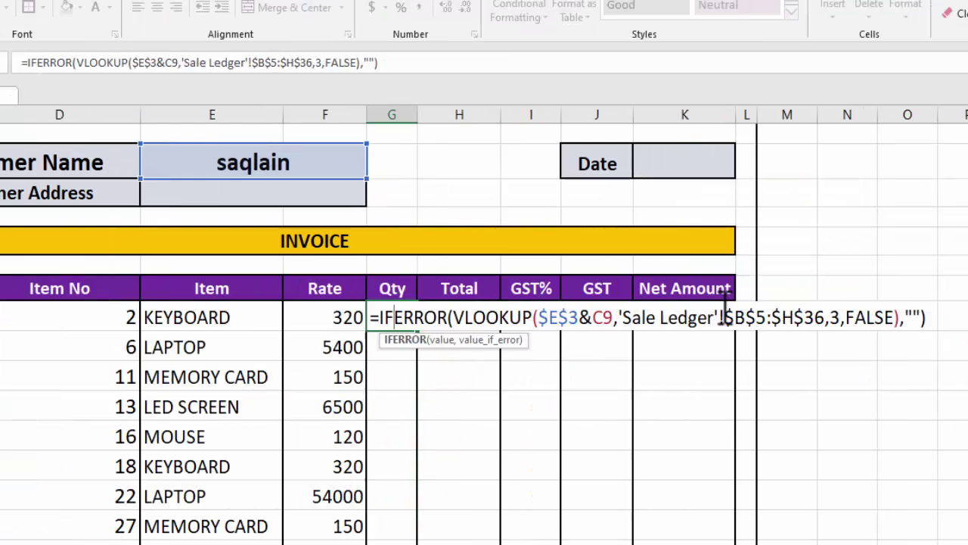
left_click(842, 317)
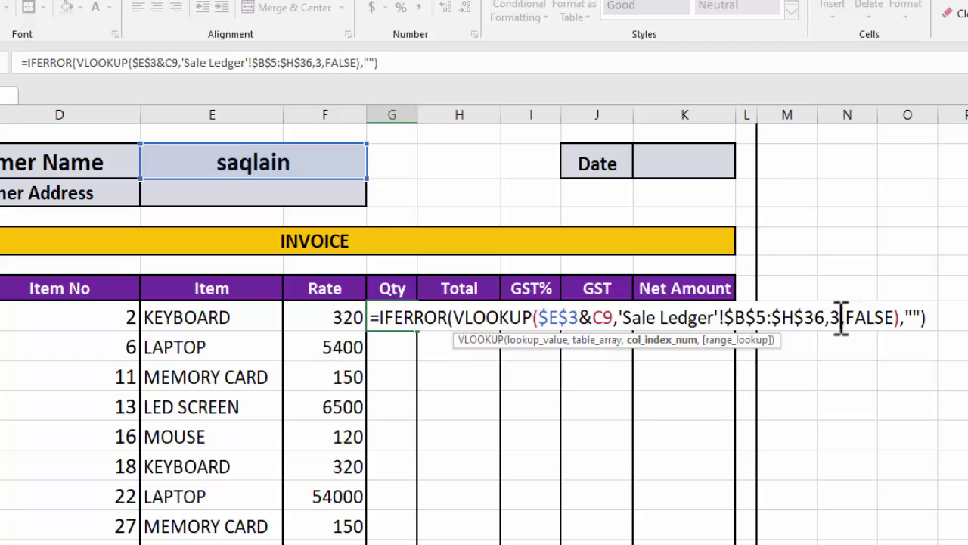
key("BackSpace")
type("5")
left_click(939, 310)
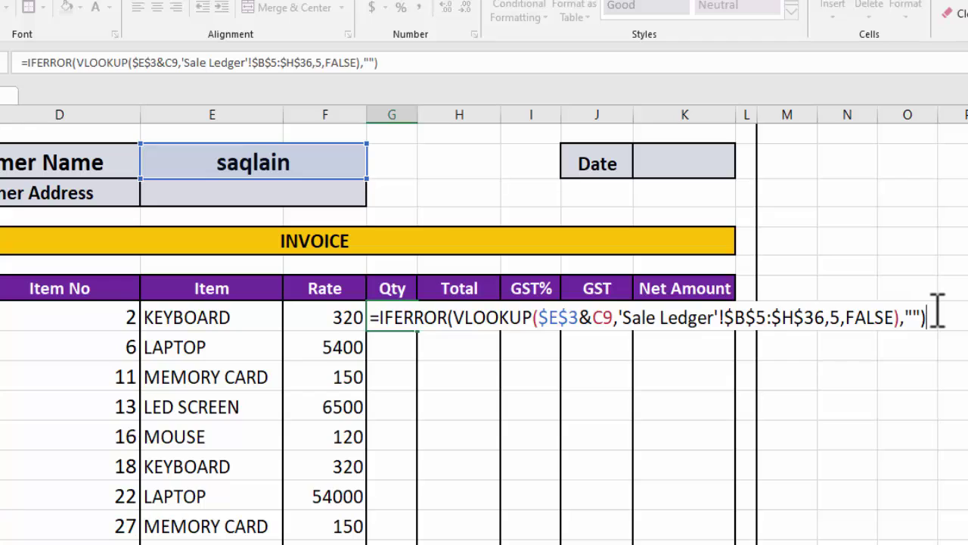
key("Return")
left_click(394, 316)
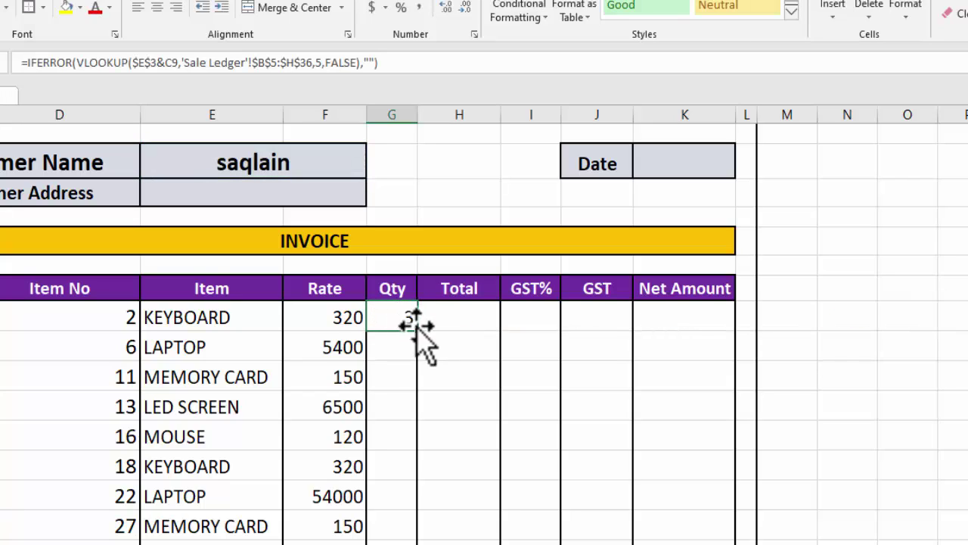
double_click(418, 331)
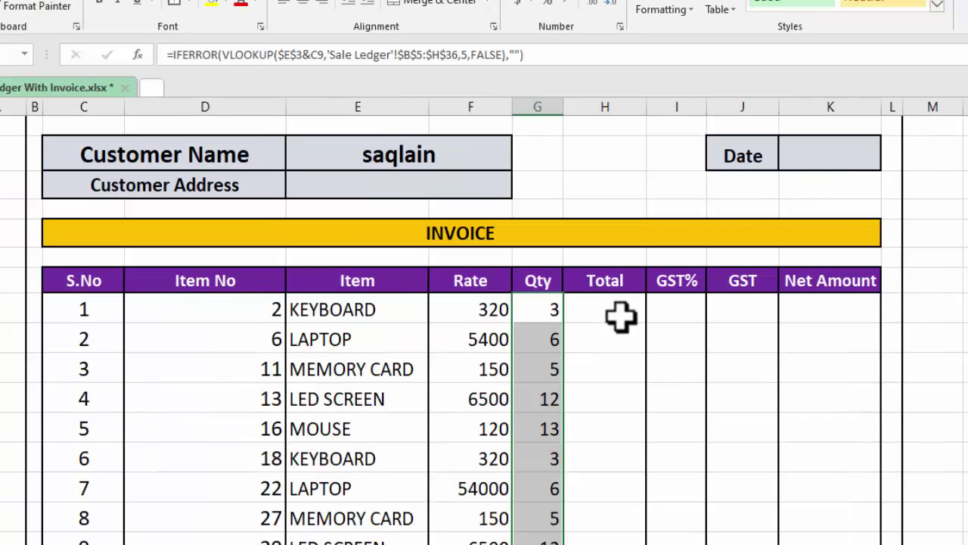
Pick sabeen from the Customer Name dropdown and compare against the Sales Ledger
left_click(464, 156)
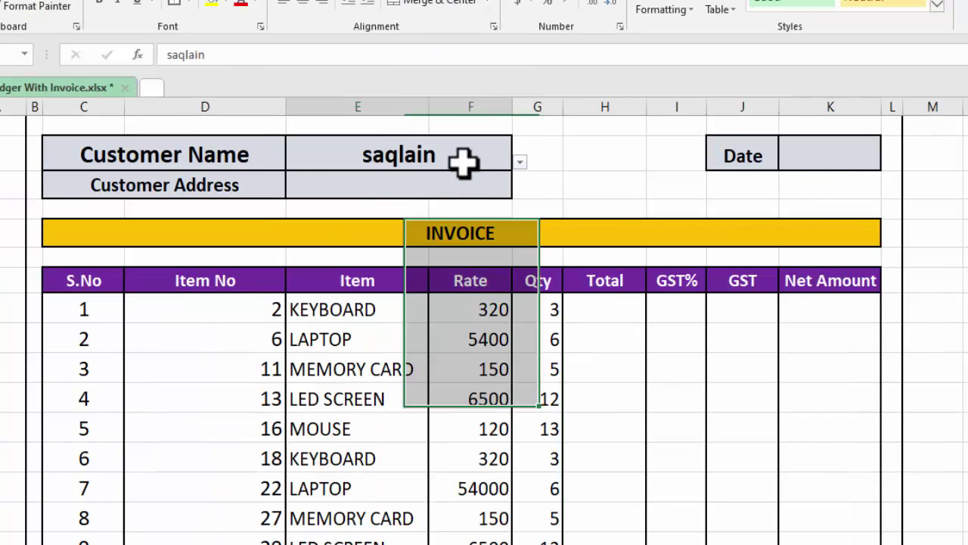
left_click(520, 163)
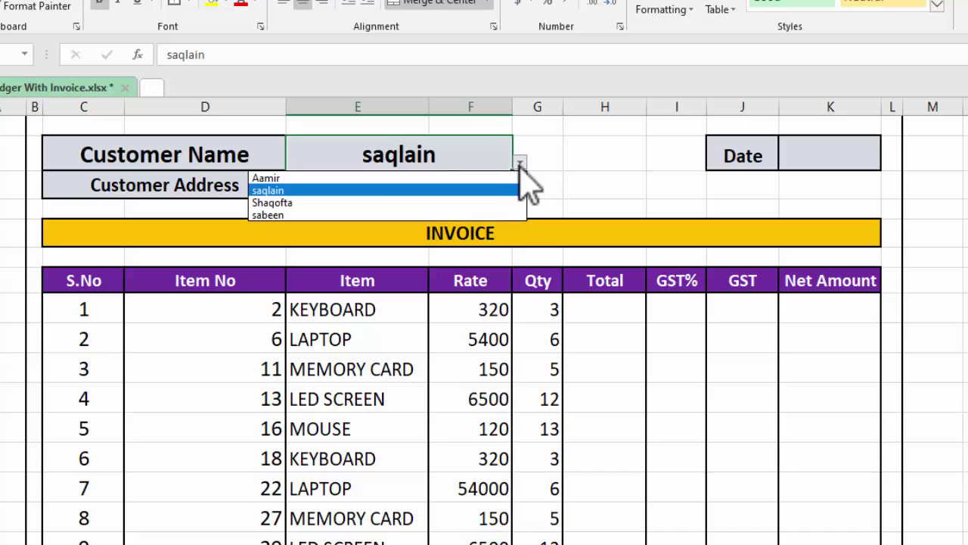
left_click(361, 214)
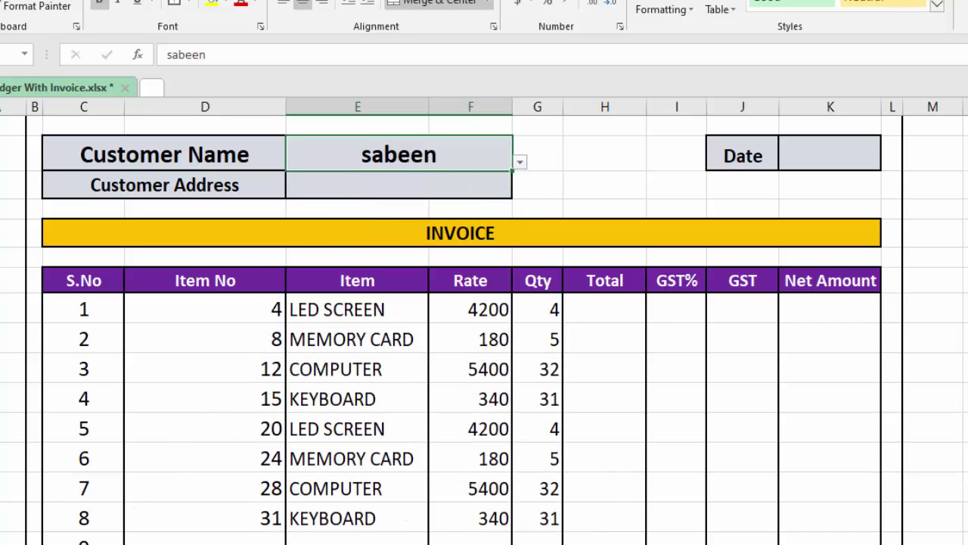
key("ctrl+Page_Up")
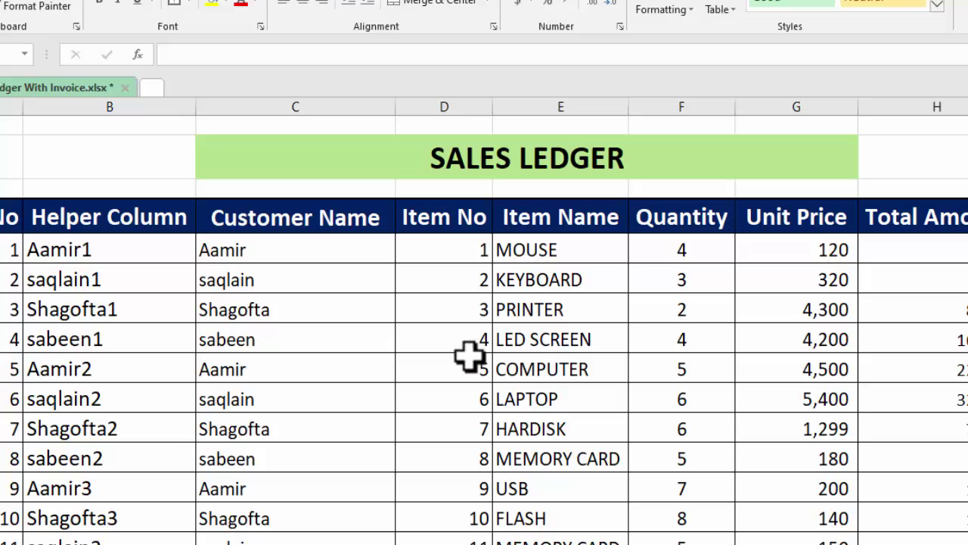
key("ctrl+Page_Down")
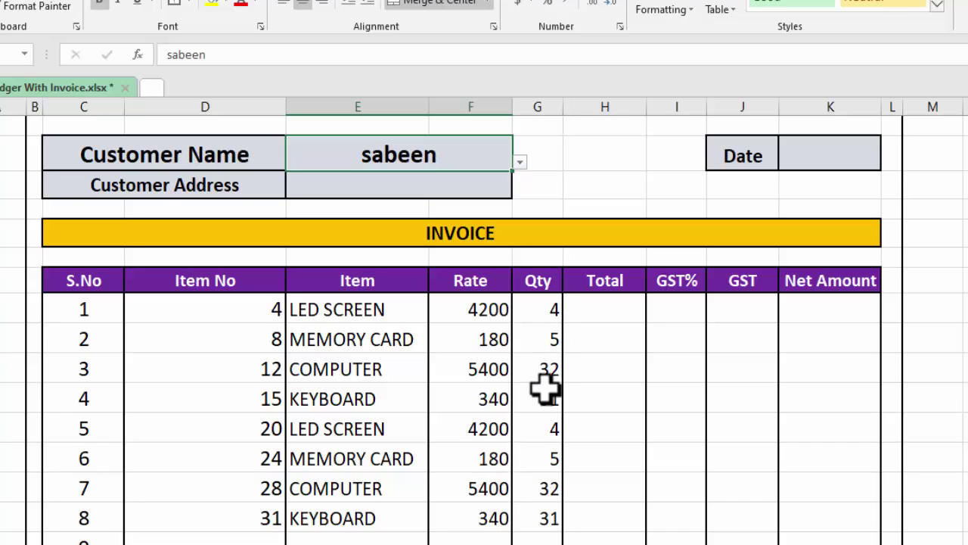
Choose Aamir from the Customer Name dropdown so the invoice lists Aamir's items
left_click(520, 162)
key("Escape")
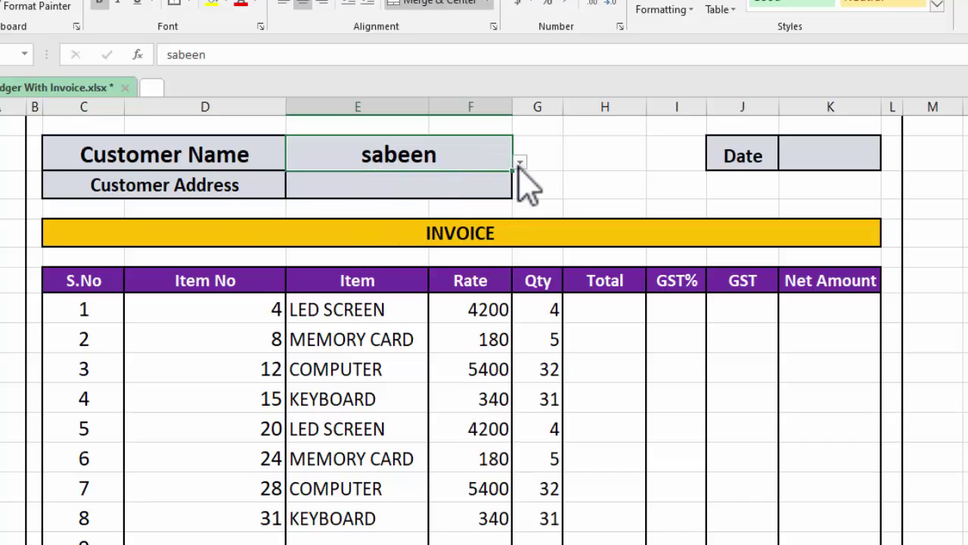
left_click(520, 162)
left_click(402, 178)
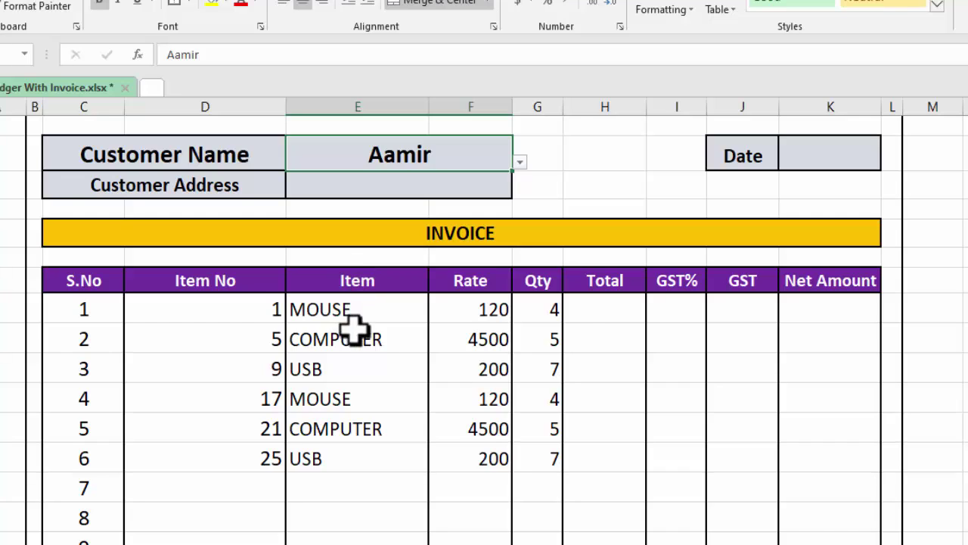
left_click(605, 308)
Enter =F9*G9 in Total cell H9 (480), copy it down, and reopen it for editing
type("=")
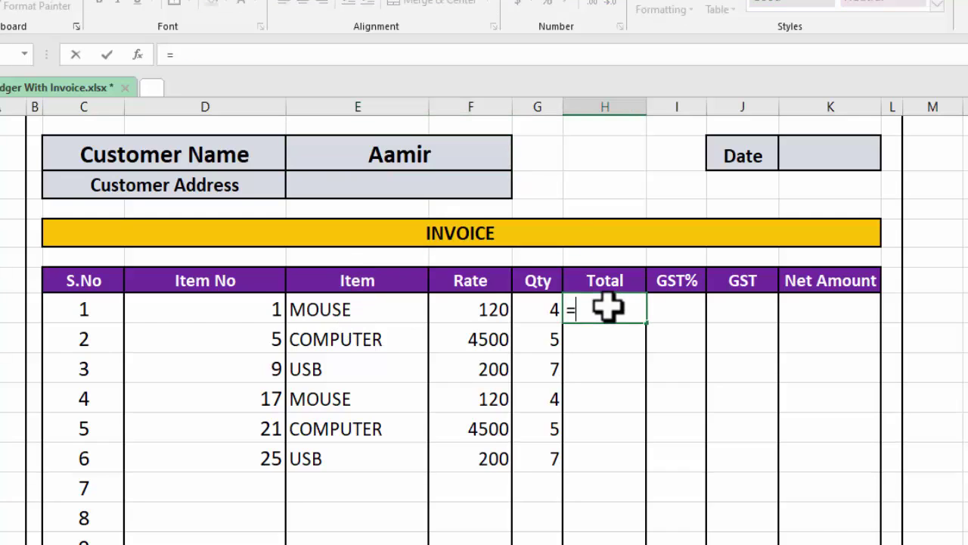
left_click(481, 298)
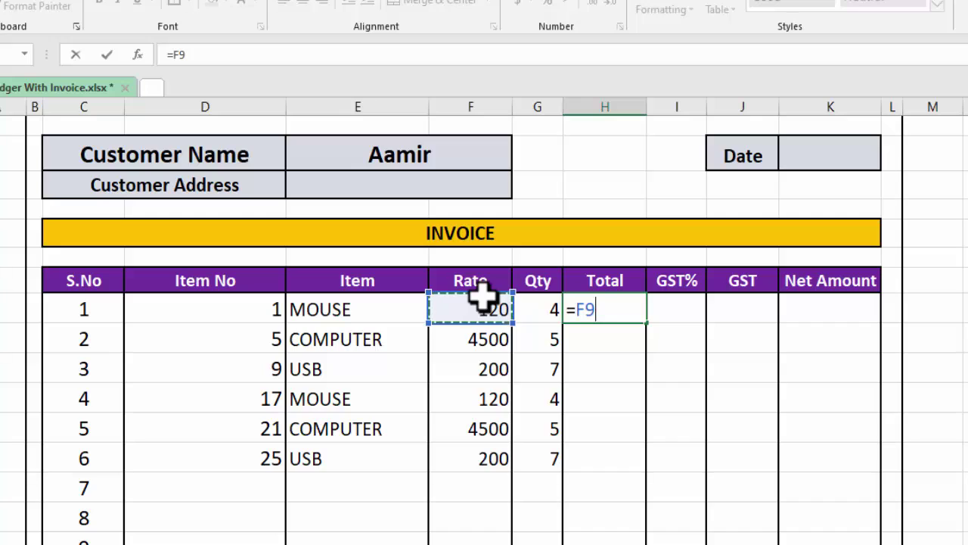
type("*")
left_click(525, 303)
key("Return")
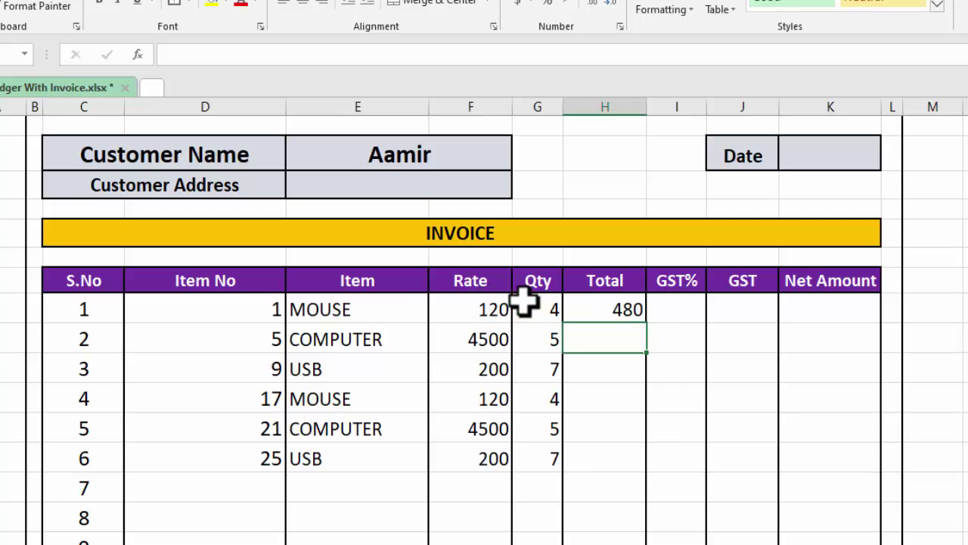
left_click(623, 308)
left_click_drag(644, 324, 645, 330)
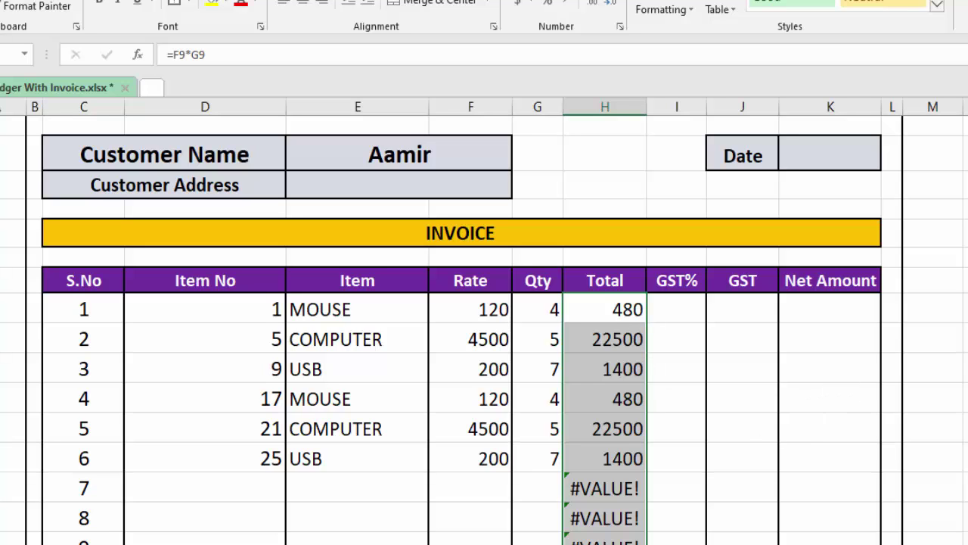
scroll(484, 332, "down", 2)
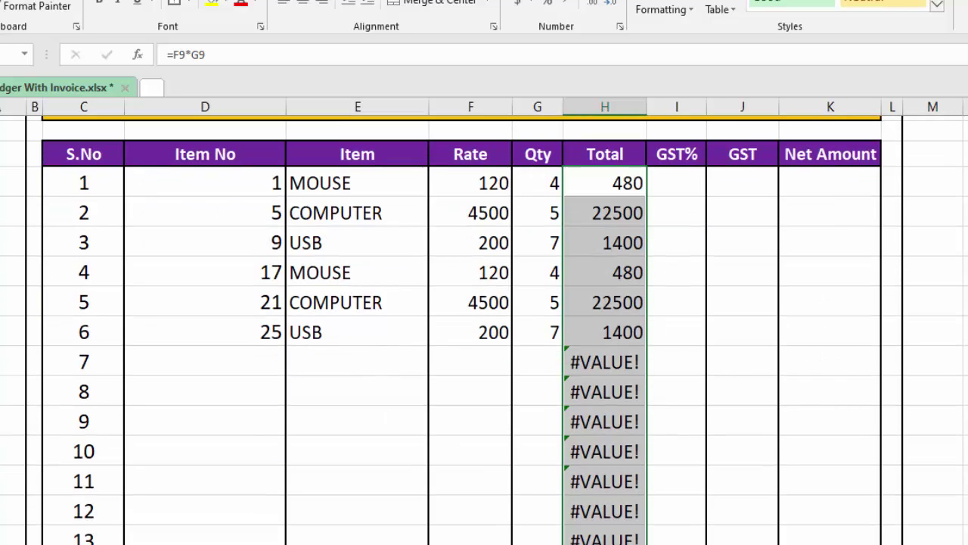
double_click(610, 255)
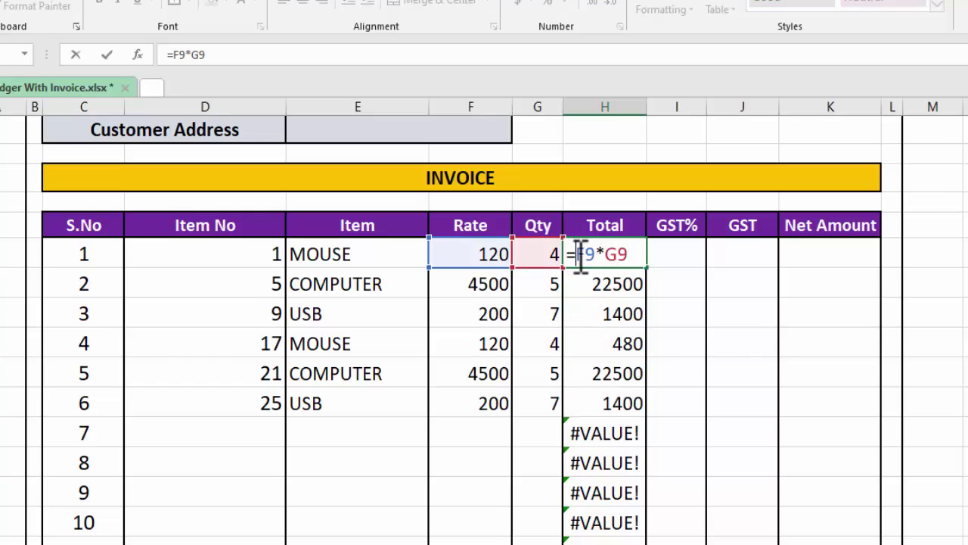
Wrap H9 as =IFERROR(F9*G9,"") and fill it down the Total column
left_click(578, 255)
type("IFERR")
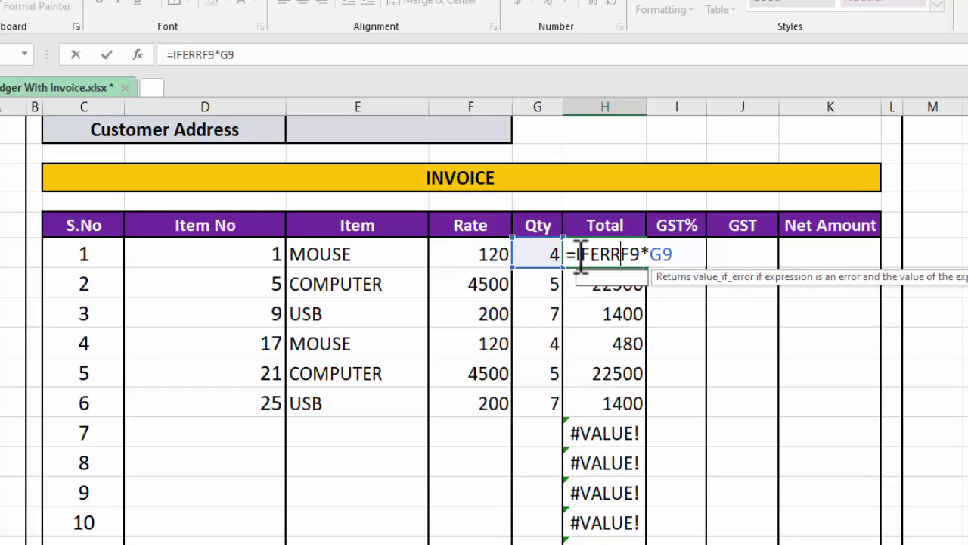
type("OR(")
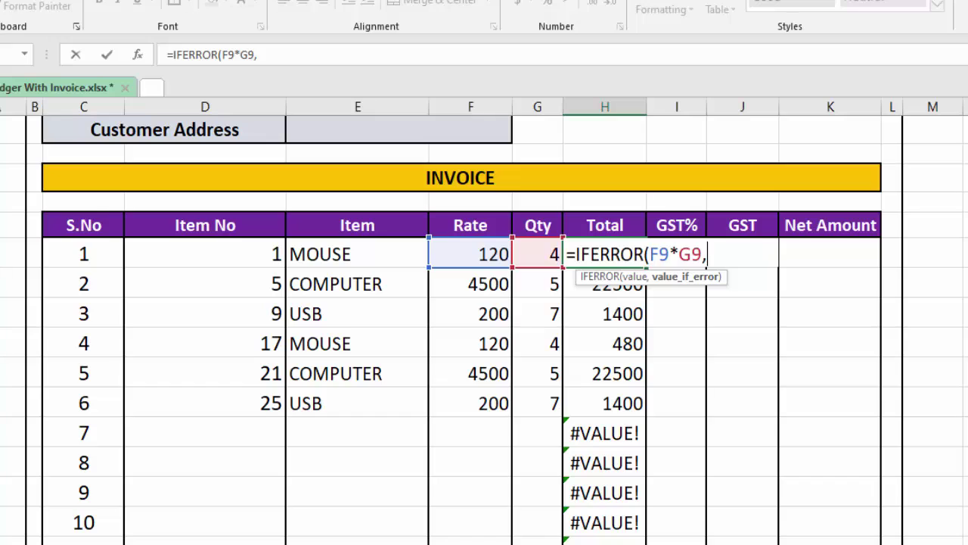
type(")")
key("Return")
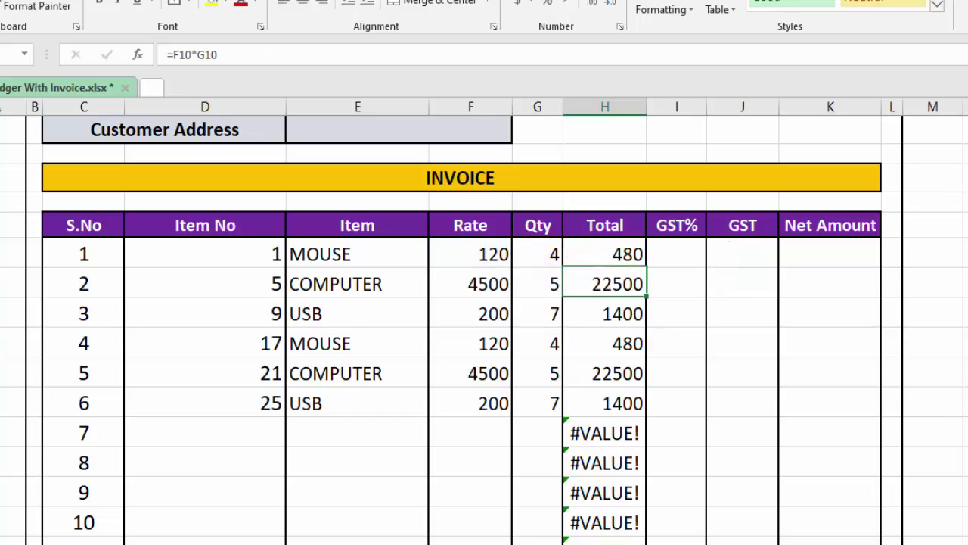
left_click(600, 258)
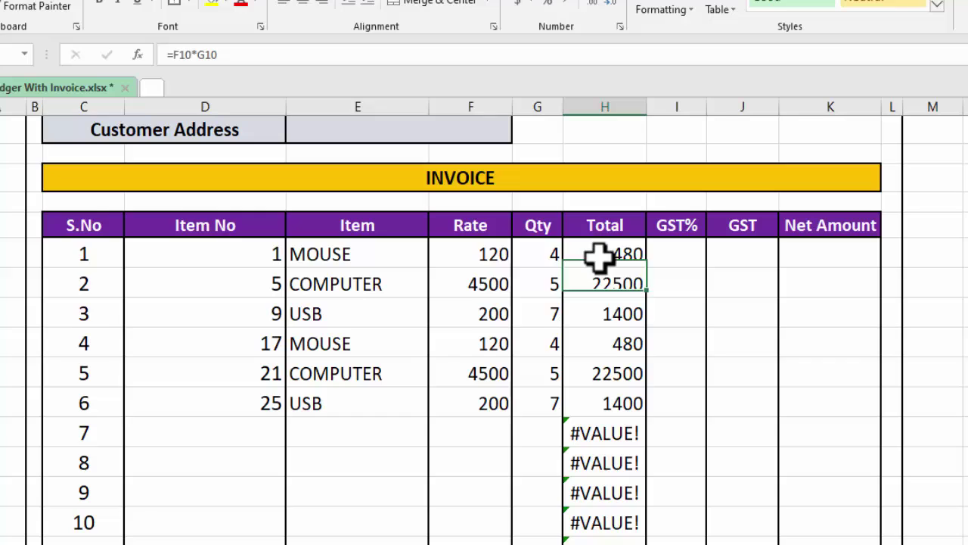
double_click(646, 269)
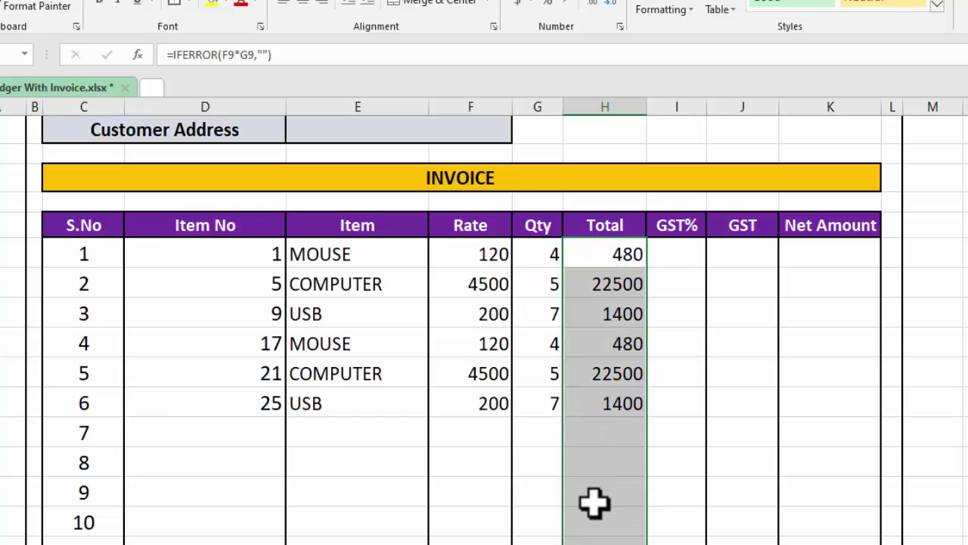
left_click(670, 258)
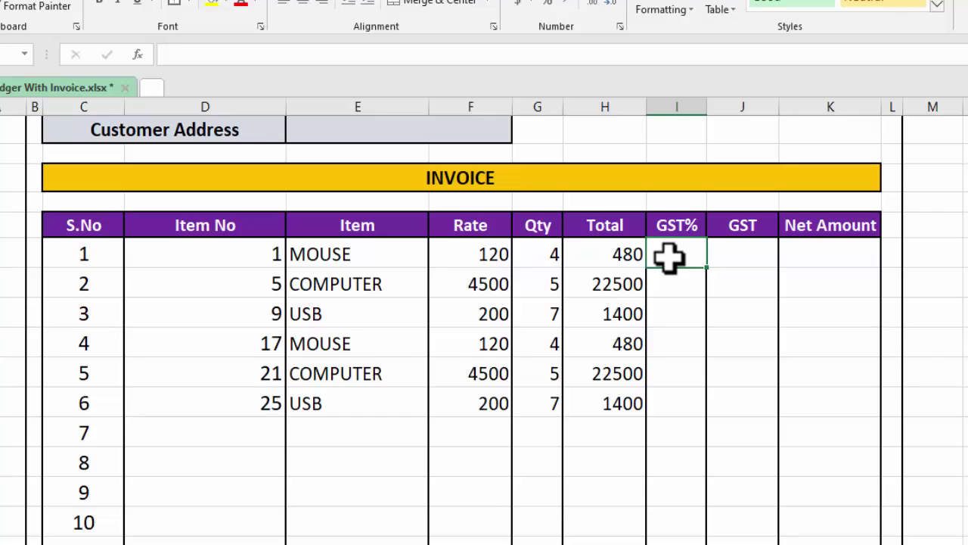
Type 6%, 4%, 3%, 7%, 2%, 5% and 3% into the GST% cells starting at I9
type("6%")
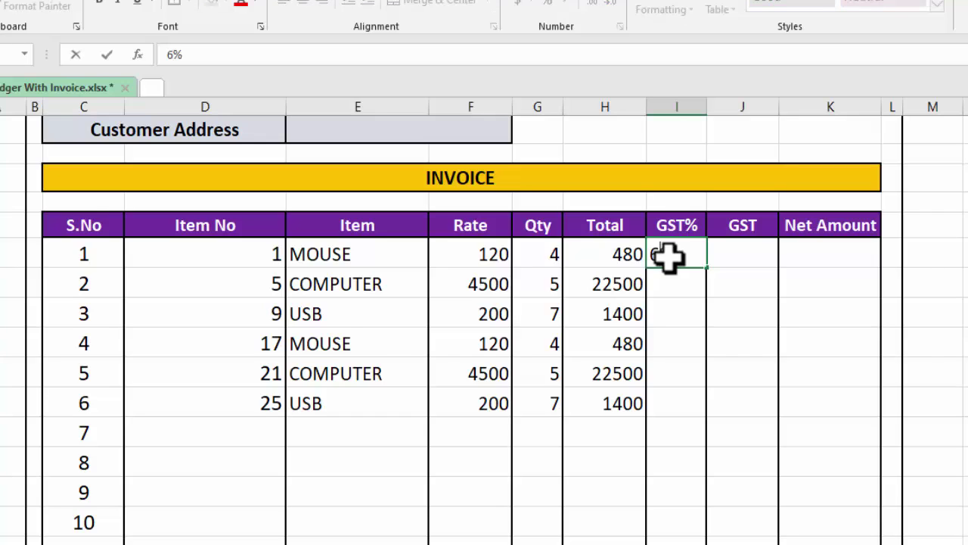
key("Return")
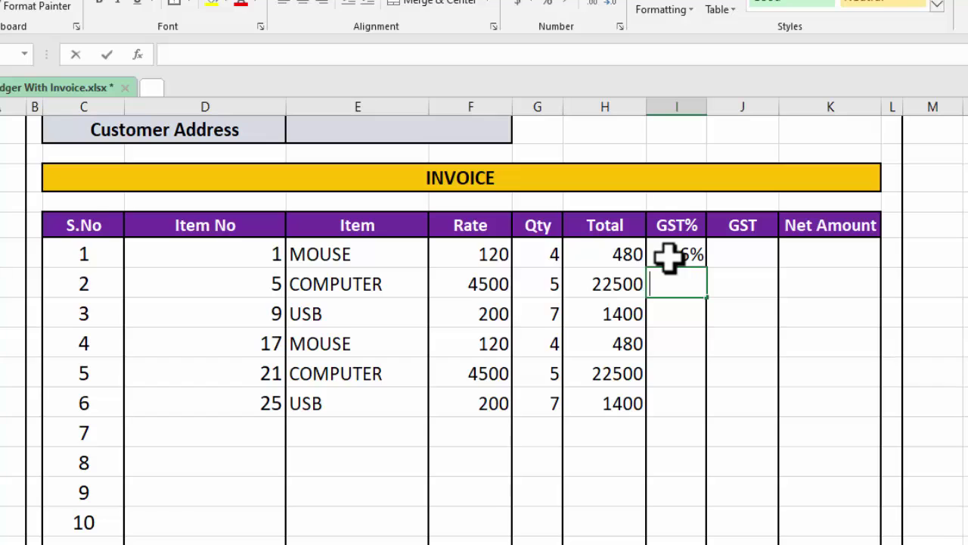
type("4%")
key("Return")
type("3%")
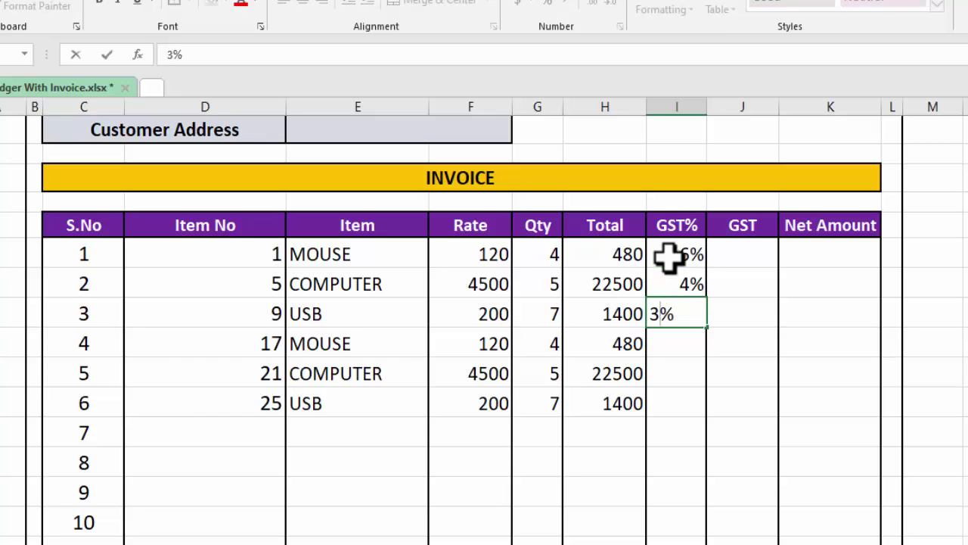
key("Return")
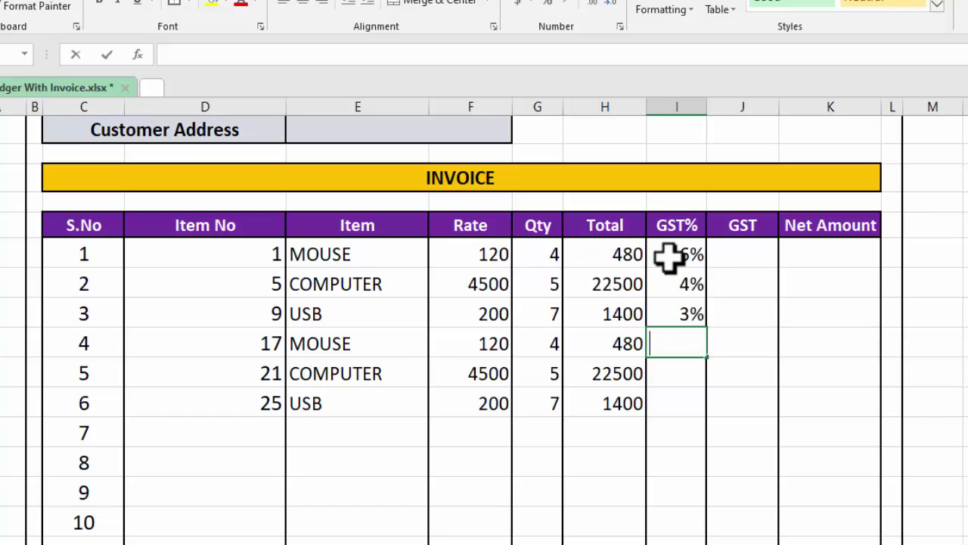
type("7%")
key("Return")
type("2%")
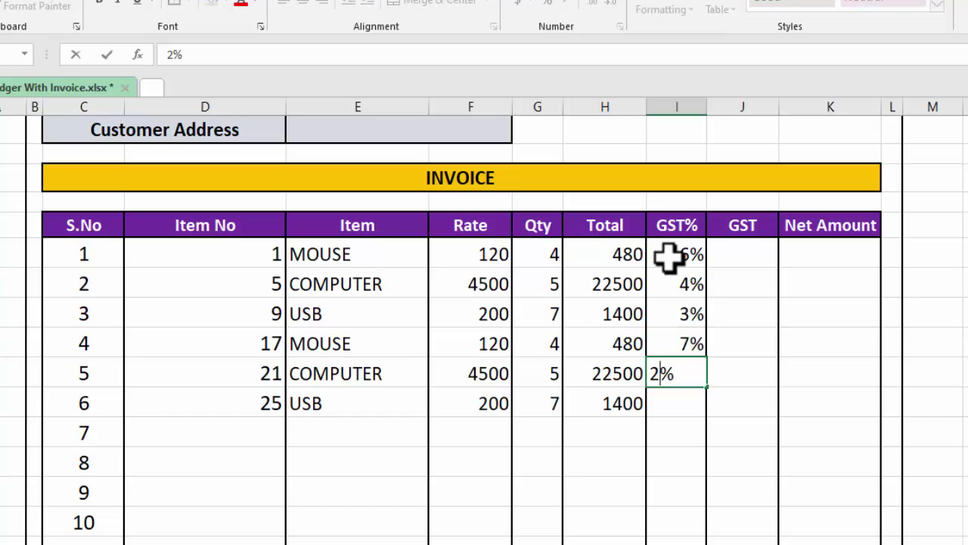
key("Return")
type("5%")
key("Return")
type("3%")
key("Return")
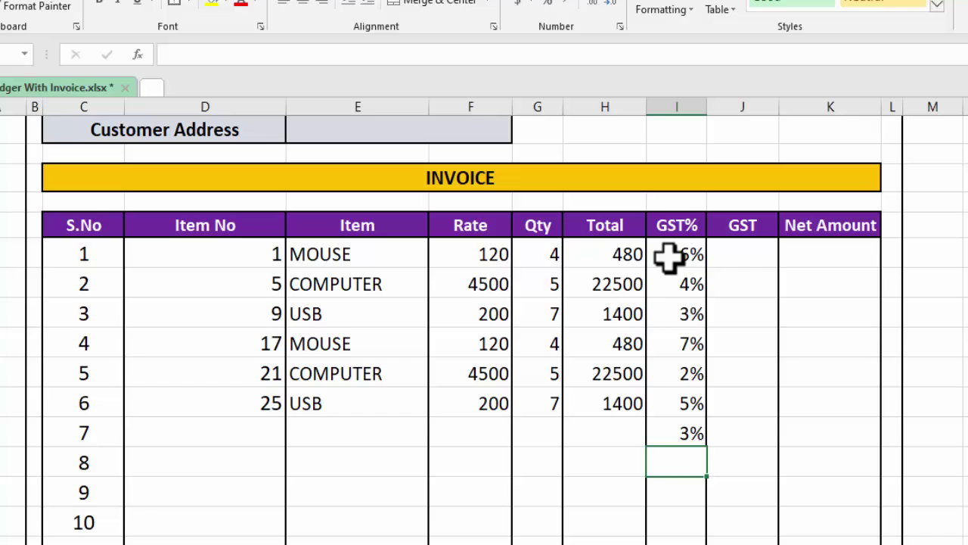
left_click(677, 435)
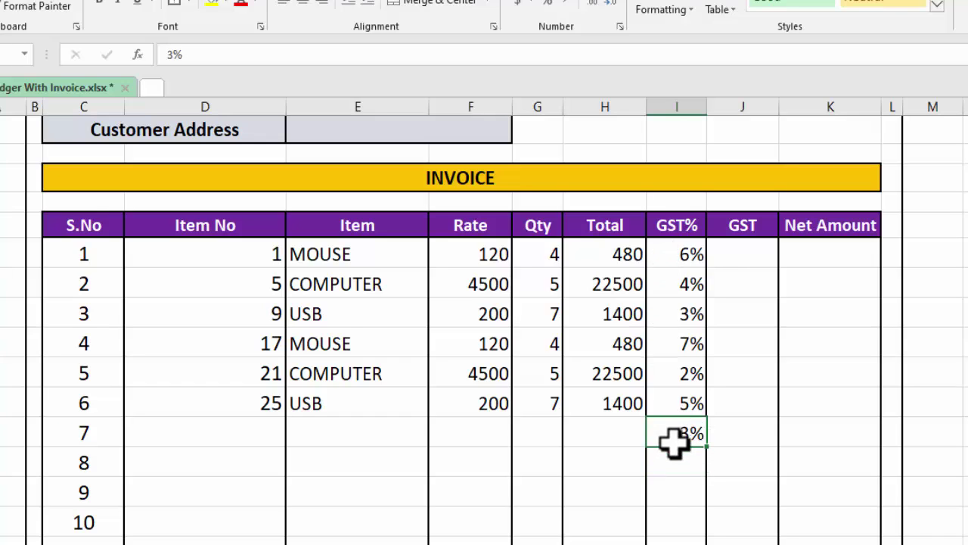
left_click(718, 258)
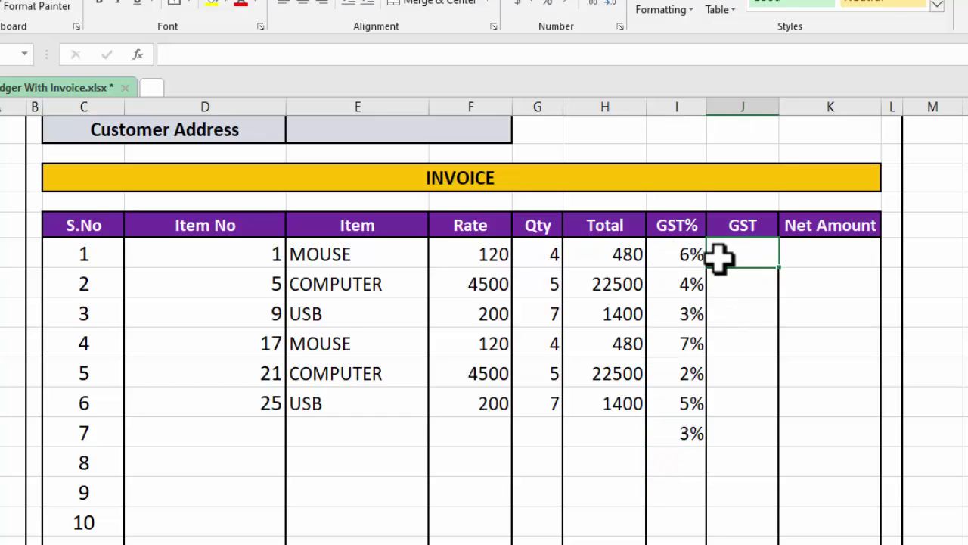
Enter =H9*I9 in GST cell J9 and fill it down the column
type("=")
left_click(632, 252)
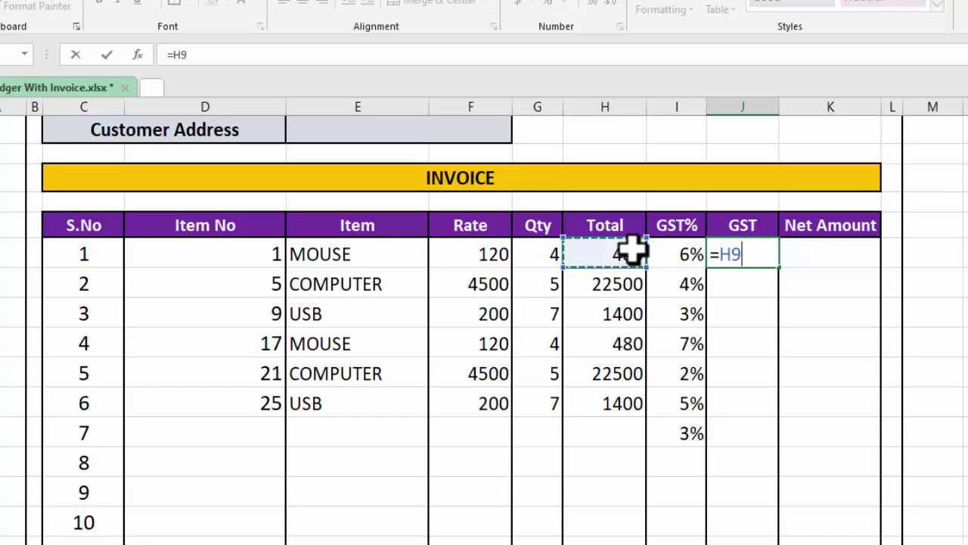
left_click(696, 249)
key("Return")
left_click(764, 254)
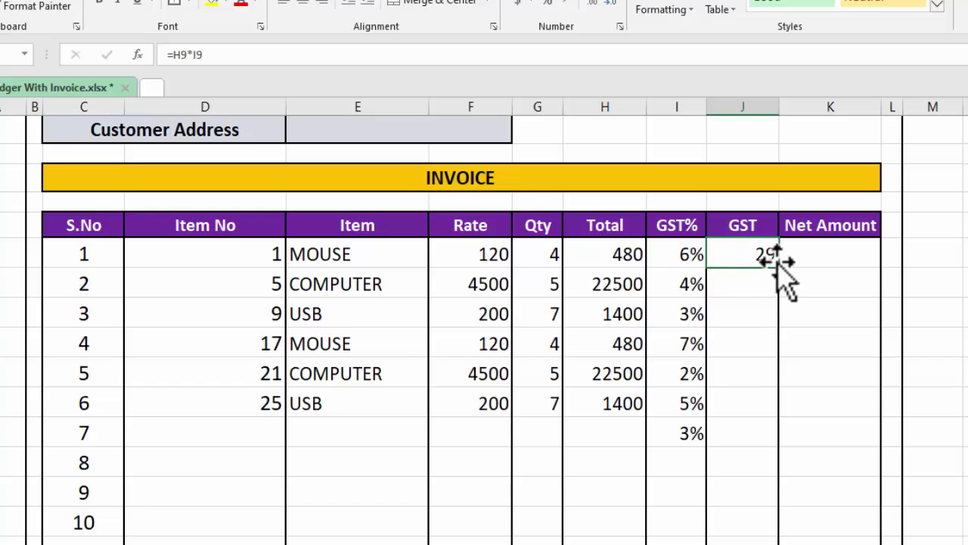
double_click(780, 268)
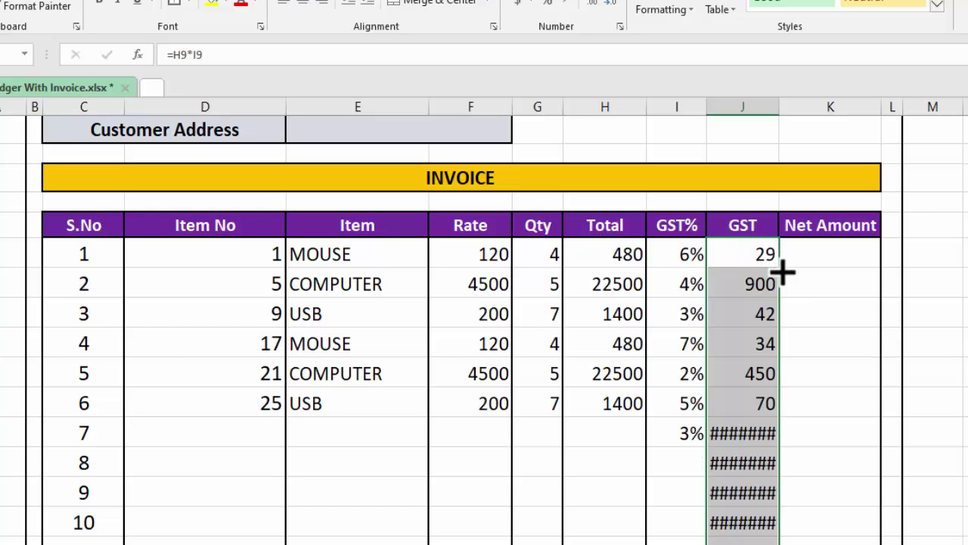
Rewrite J9 as =IFERROR(H9*I9,"") and fill it down so empty rows stay blank
double_click(728, 254)
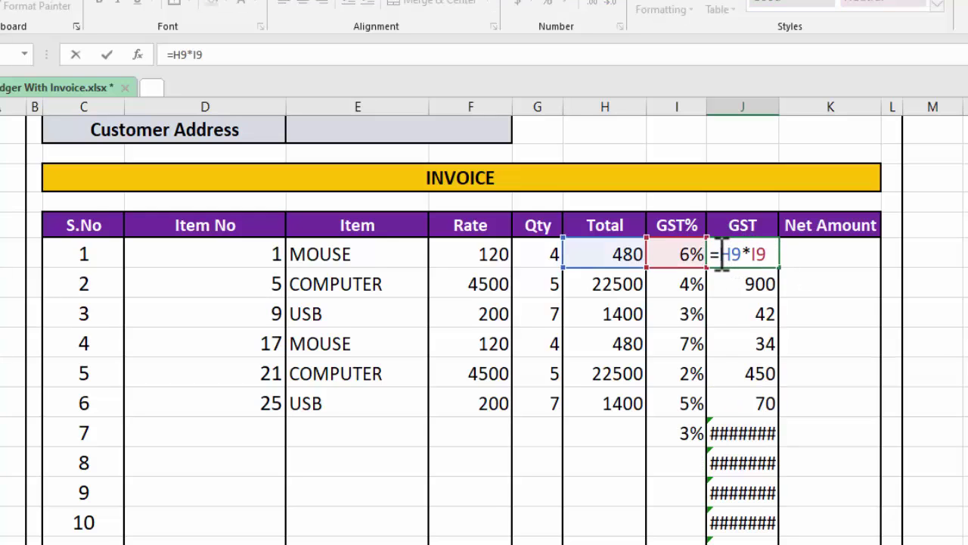
type("=")
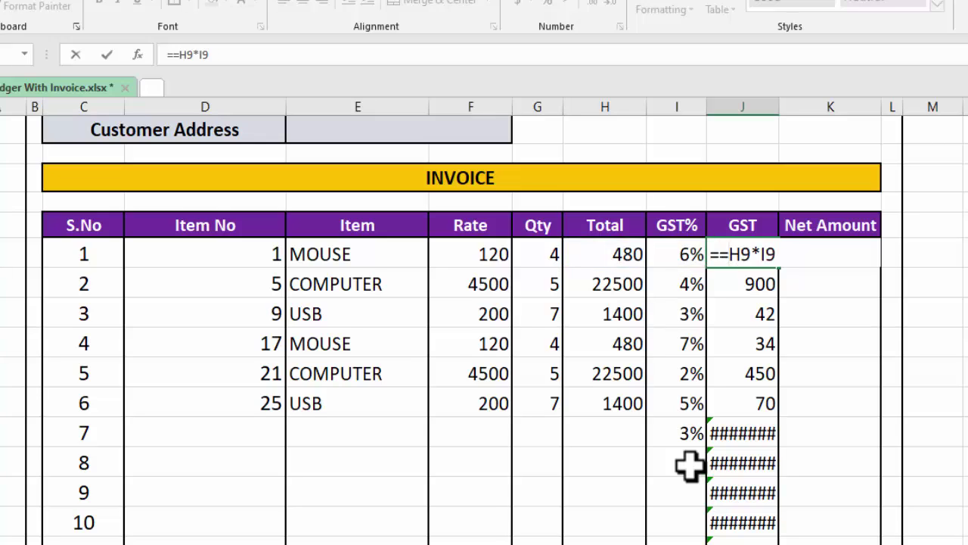
key("BackSpace")
type("IFERROR")
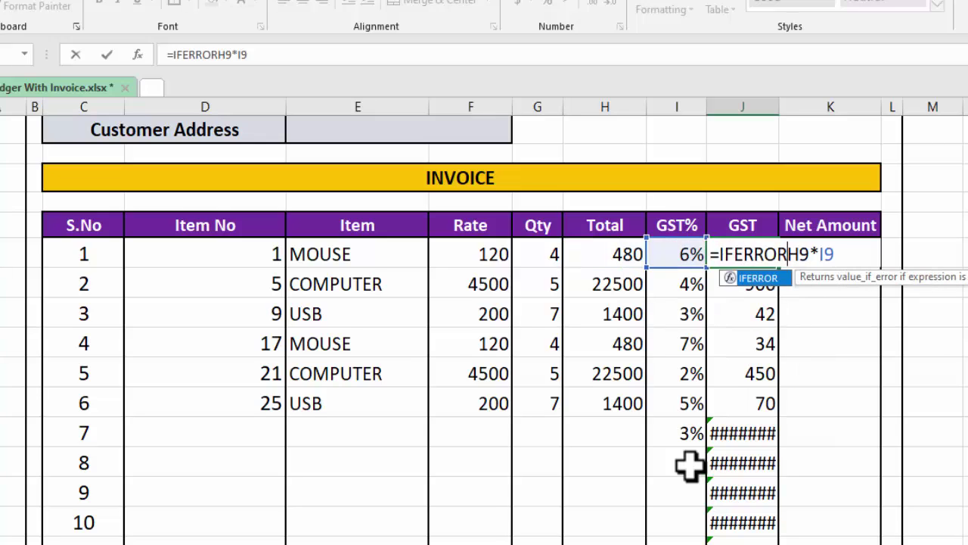
type("(")
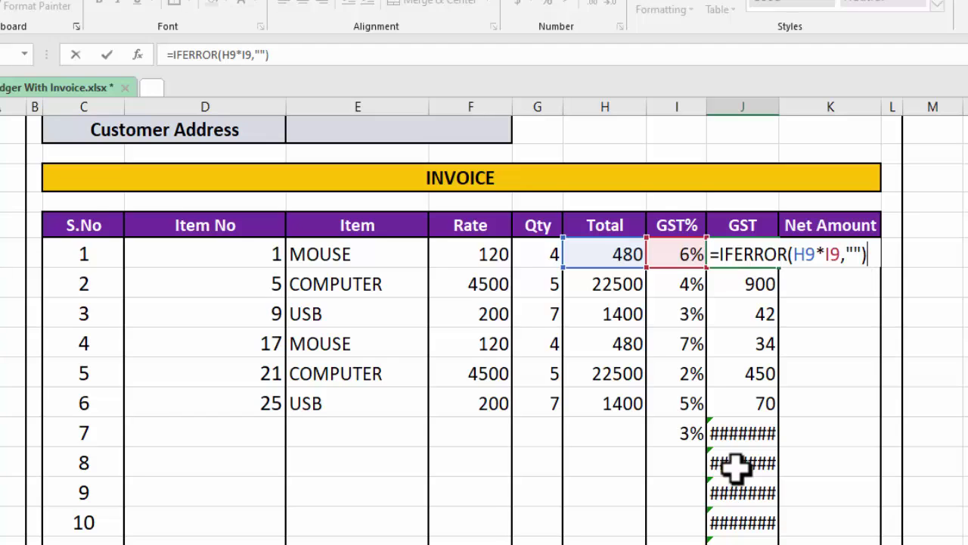
key("Return")
left_click(752, 249)
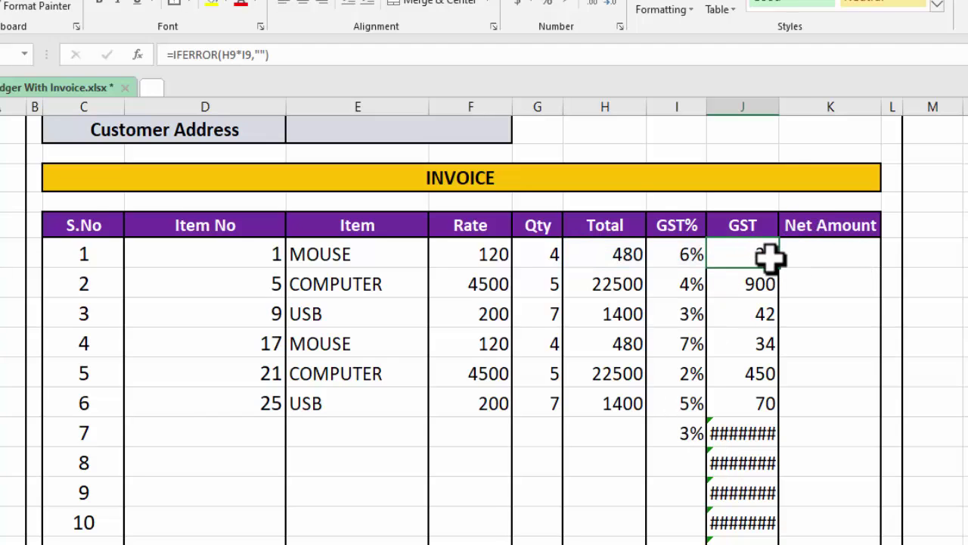
double_click(781, 267)
Enter =H9+J9 in Net Amount cell K9 and fill it down the column
left_click(813, 257)
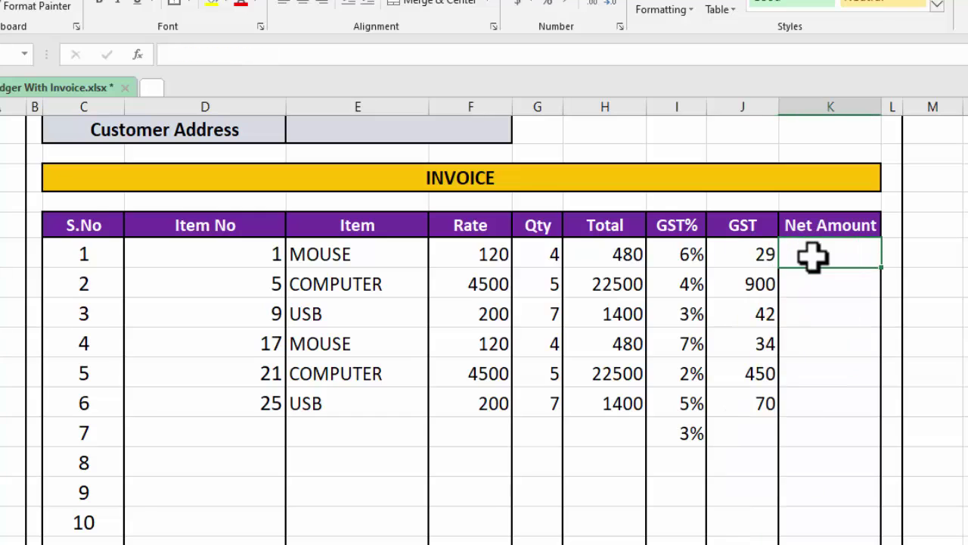
type("=")
left_click(606, 250)
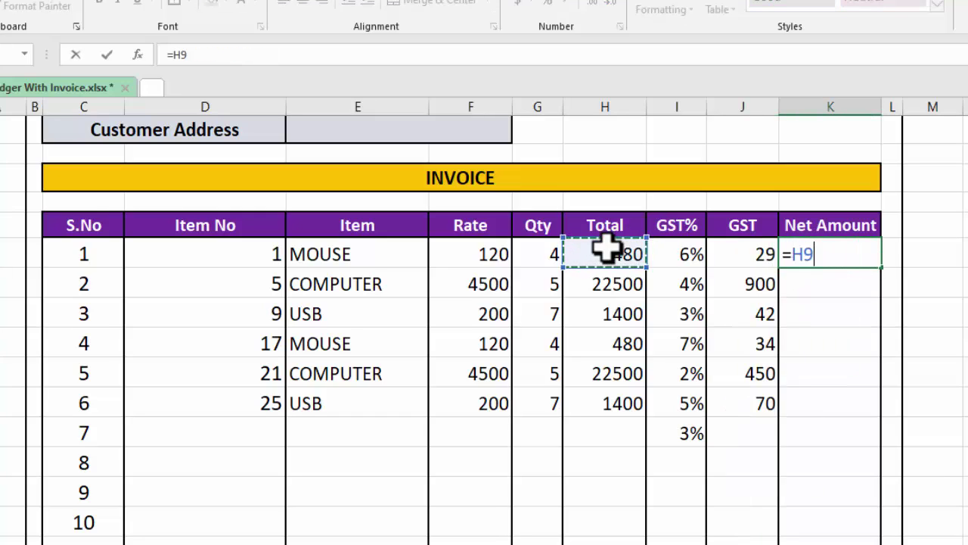
left_click(737, 252)
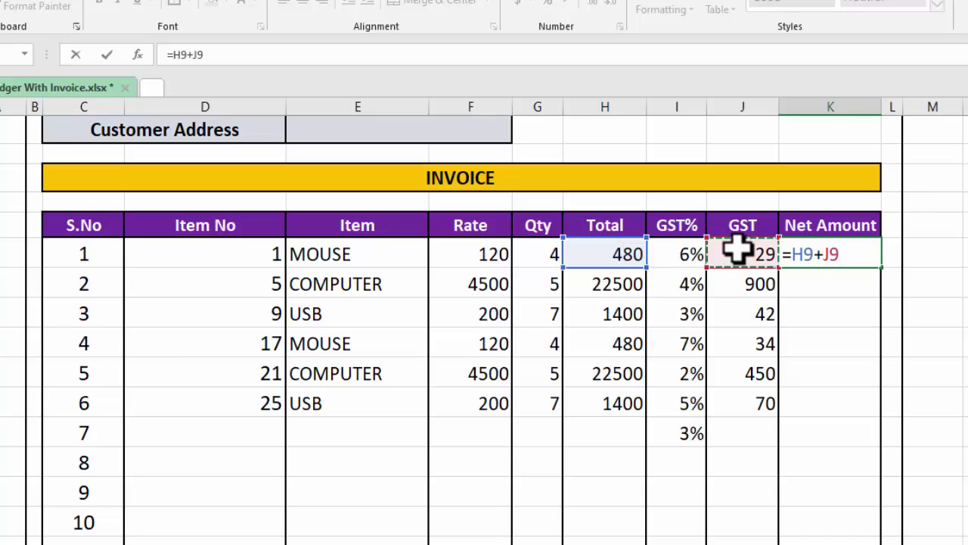
key("Return")
left_click(845, 254)
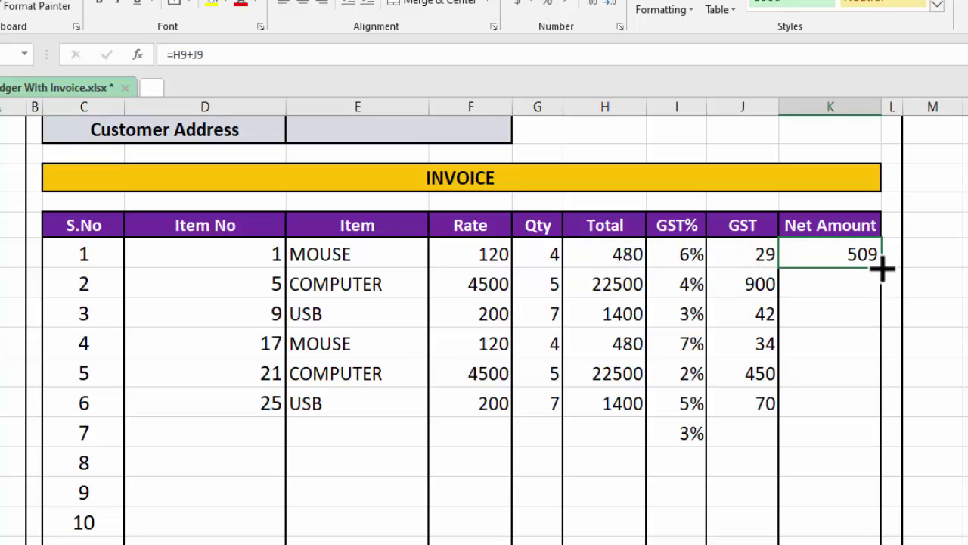
double_click(882, 268)
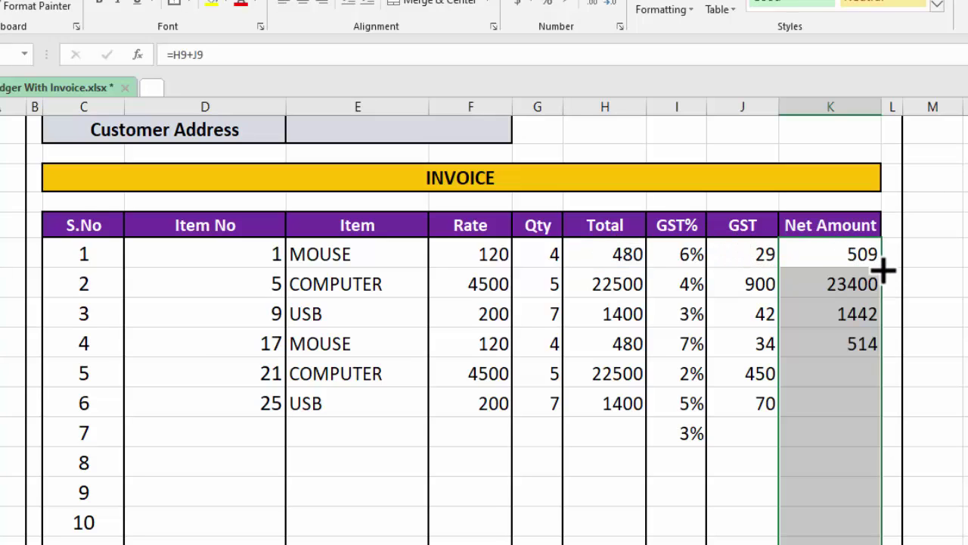
Rewrite K9 as =IFERROR(H9+J9,"") and fill it down the Net Amount column
double_click(795, 257)
type("=I")
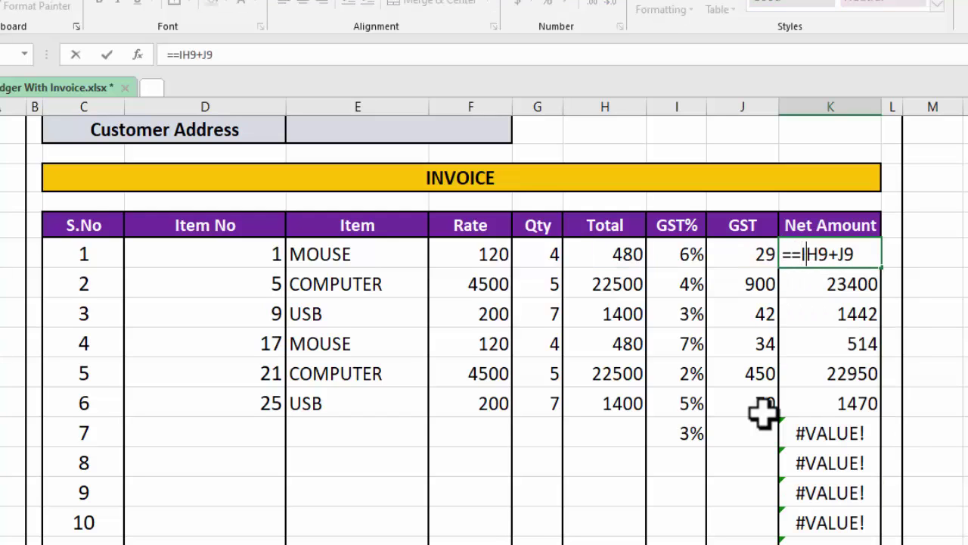
key("BackSpace")
type("I")
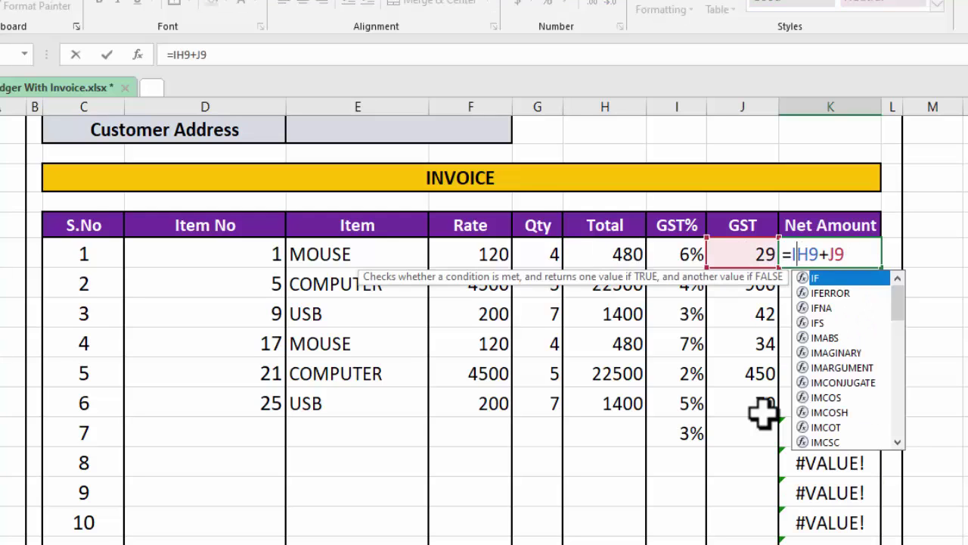
type("ER")
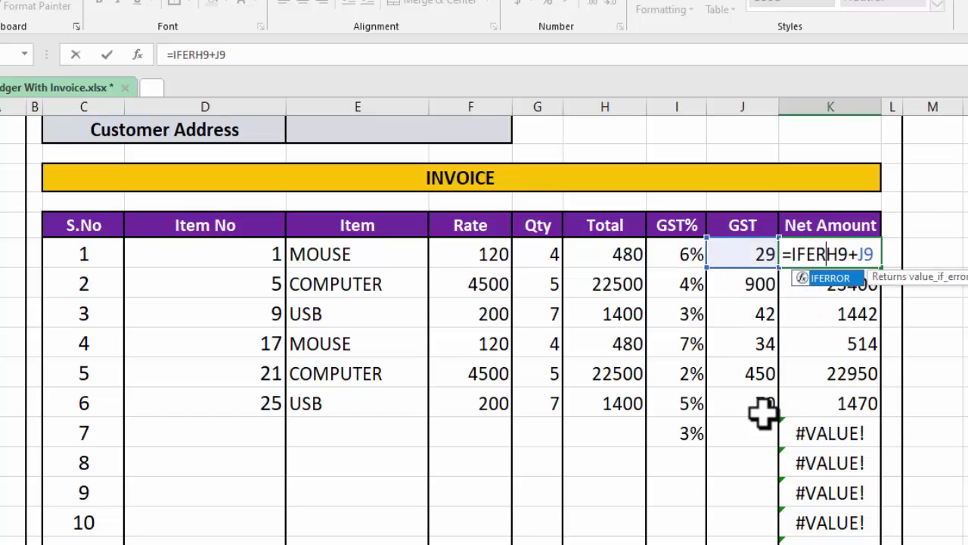
type("ROR(")
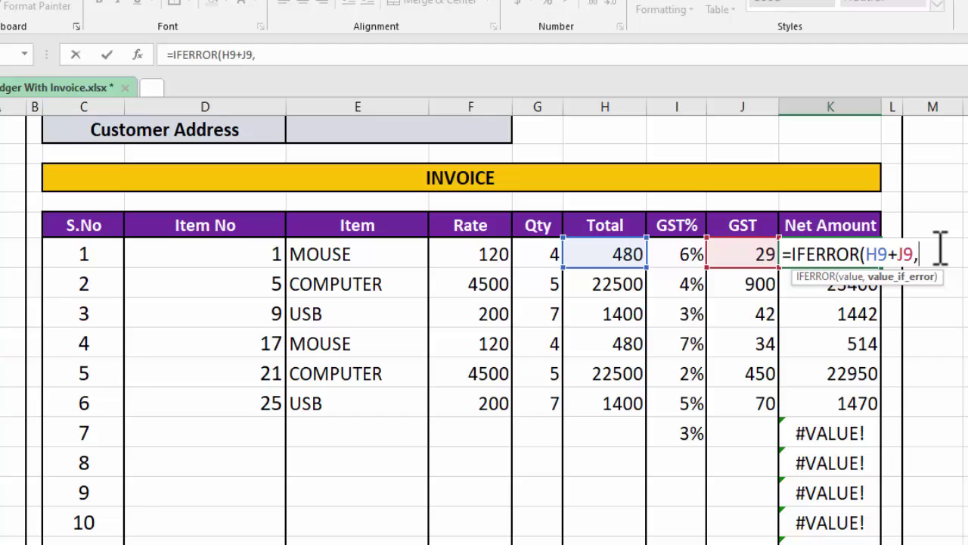
type(")")
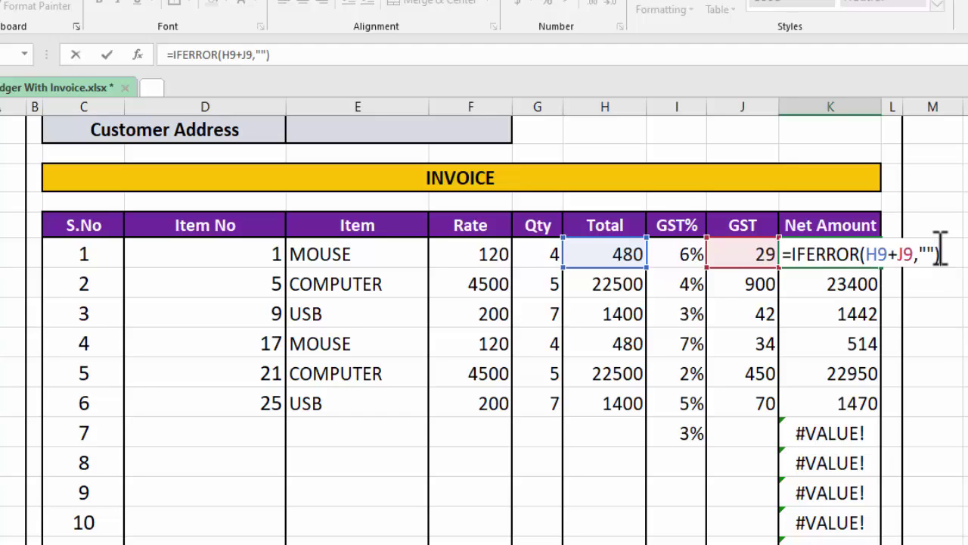
key("Return")
left_click(804, 255)
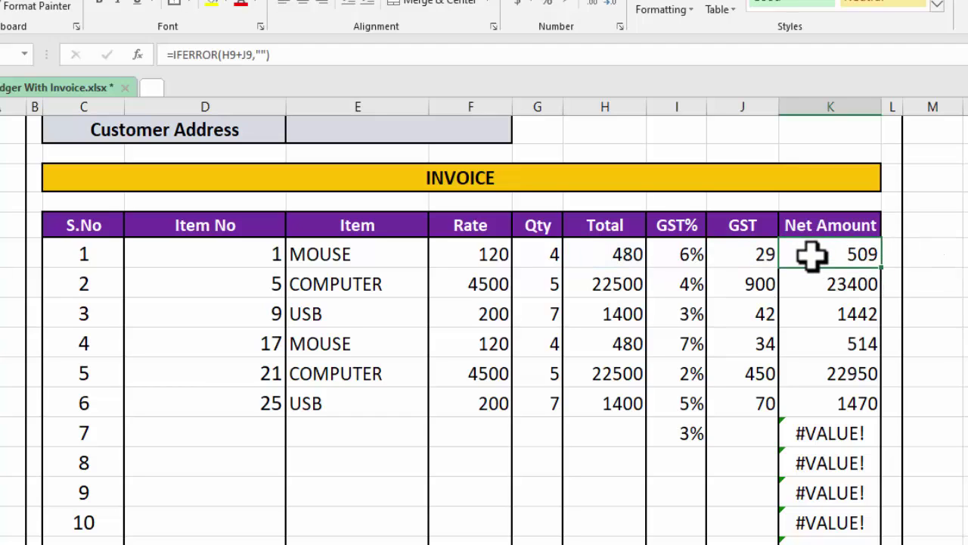
double_click(885, 268)
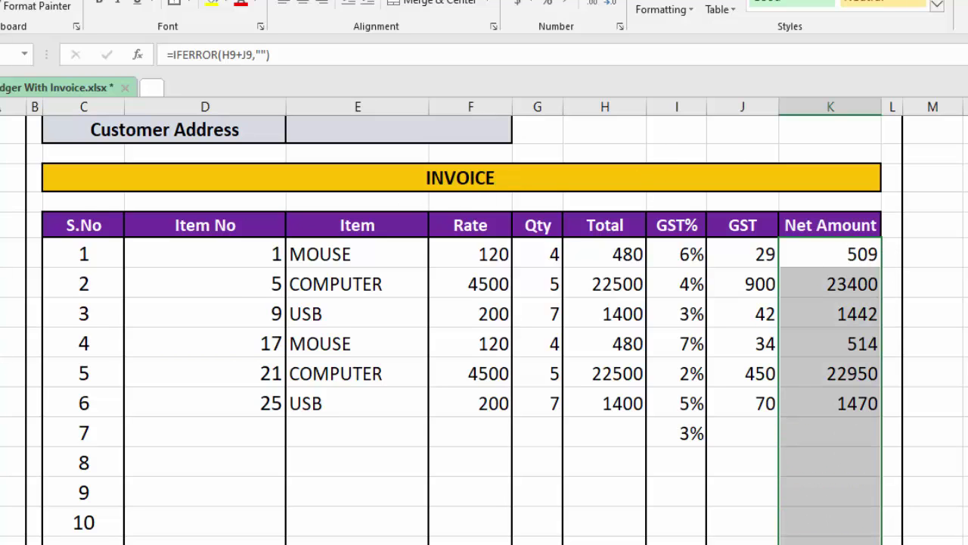
Pick a different customer from the dropdown and auto-fit the Item No column width
scroll(416, 179, "up", 1)
left_click(415, 179)
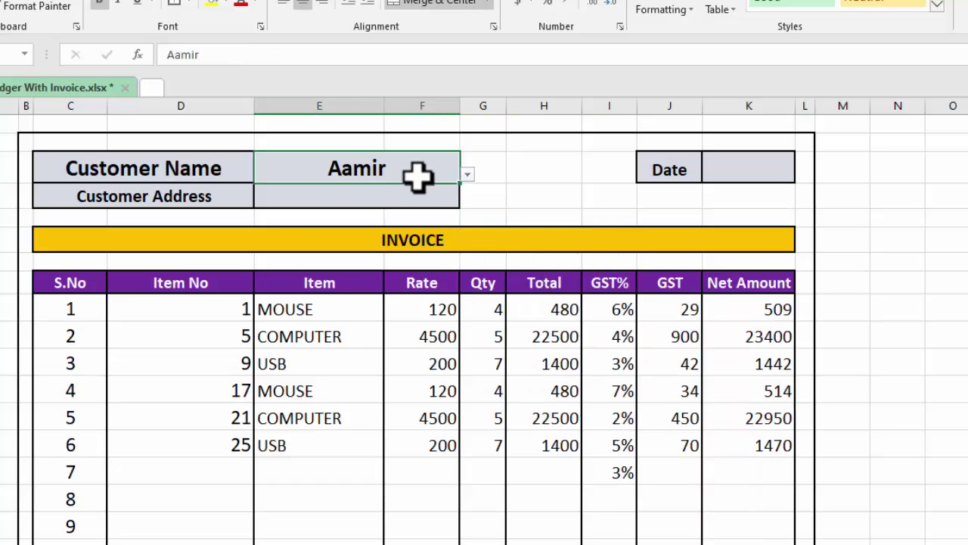
left_click(468, 176)
left_click(344, 200)
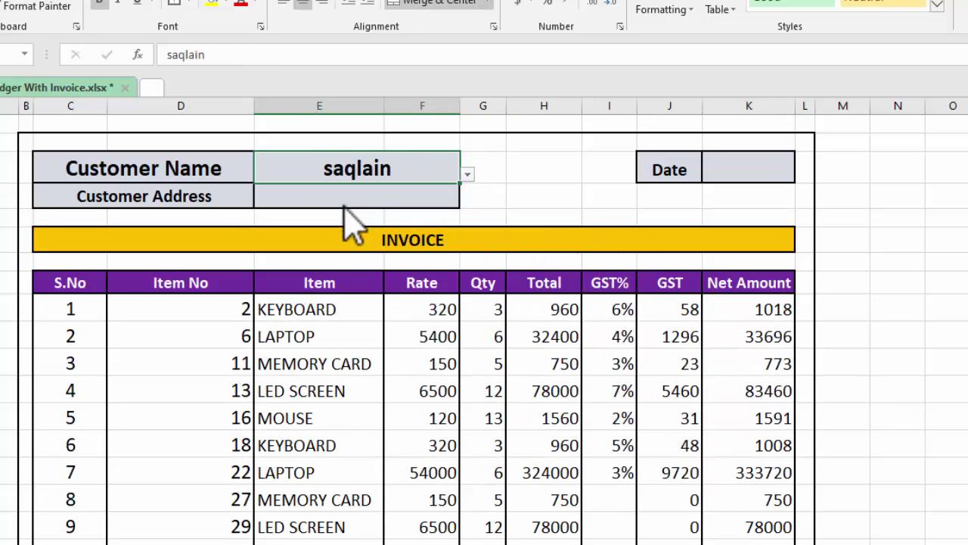
double_click(250, 110)
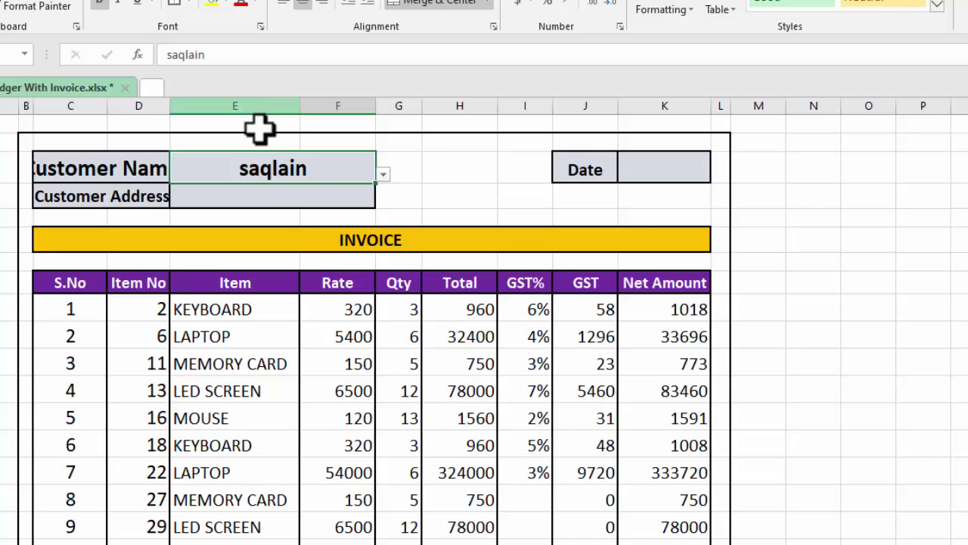
Try several customers from the E3 dropdown to confirm every invoice row refills
left_click(383, 174)
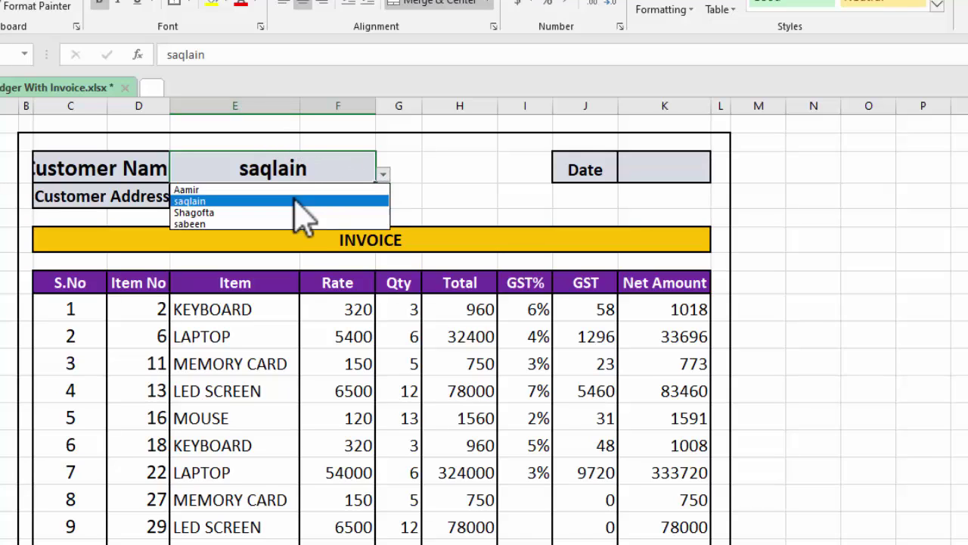
left_click(297, 213)
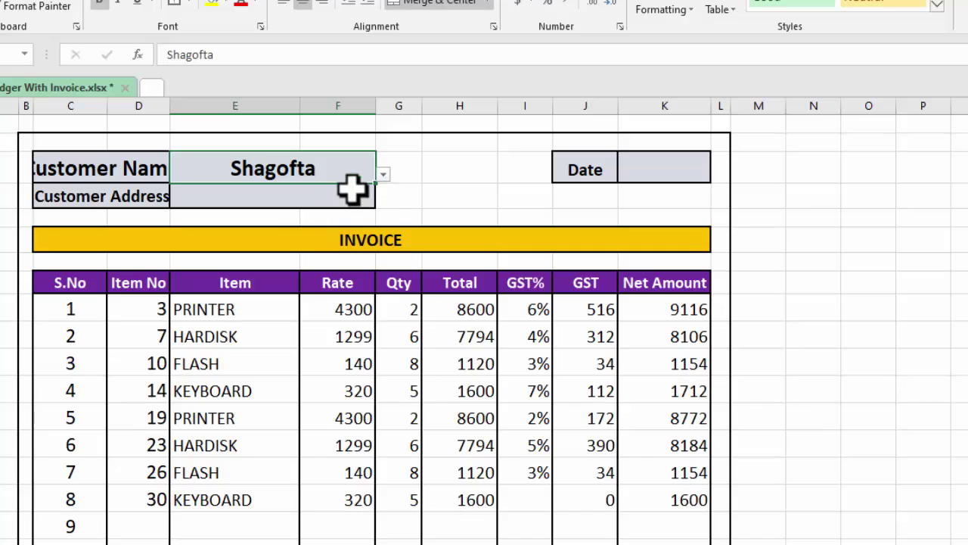
left_click(383, 175)
left_click(382, 221)
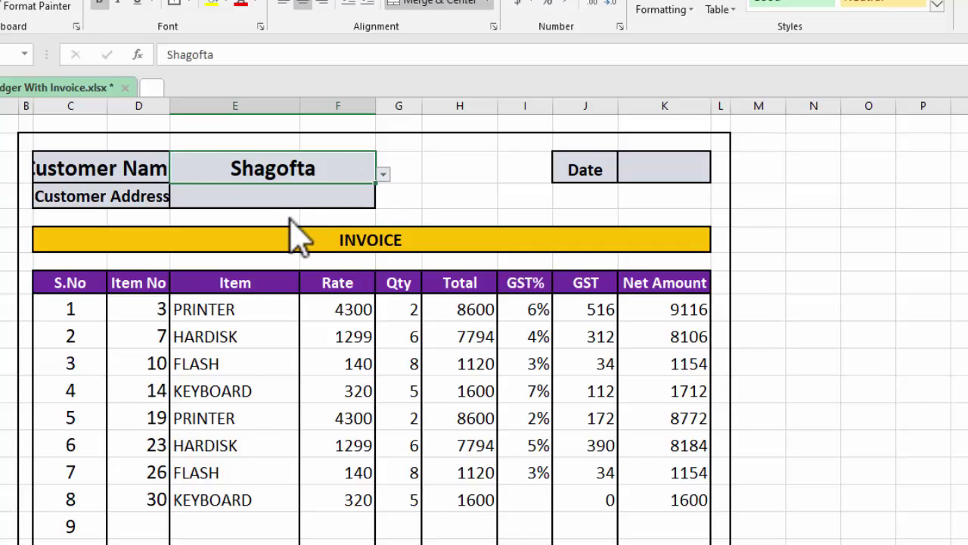
left_click(383, 174)
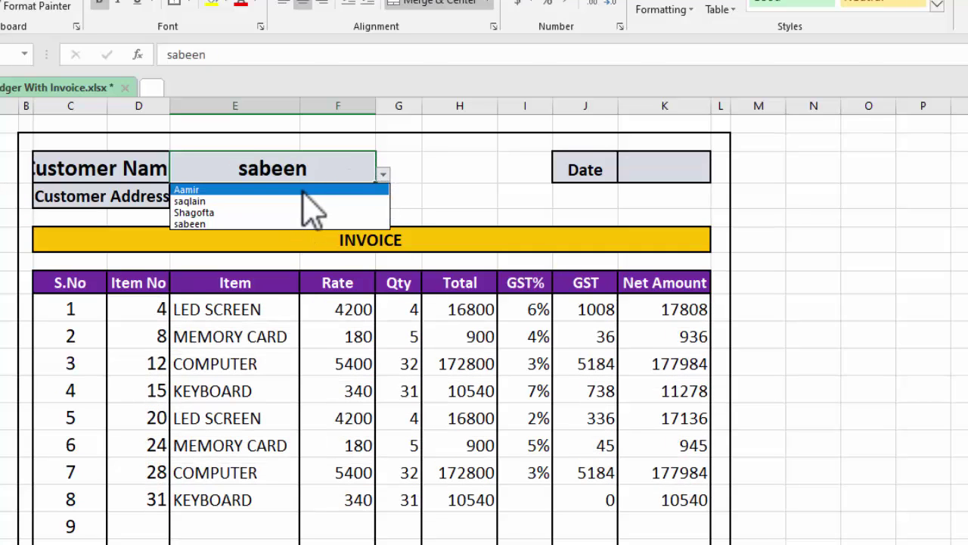
left_click(307, 220)
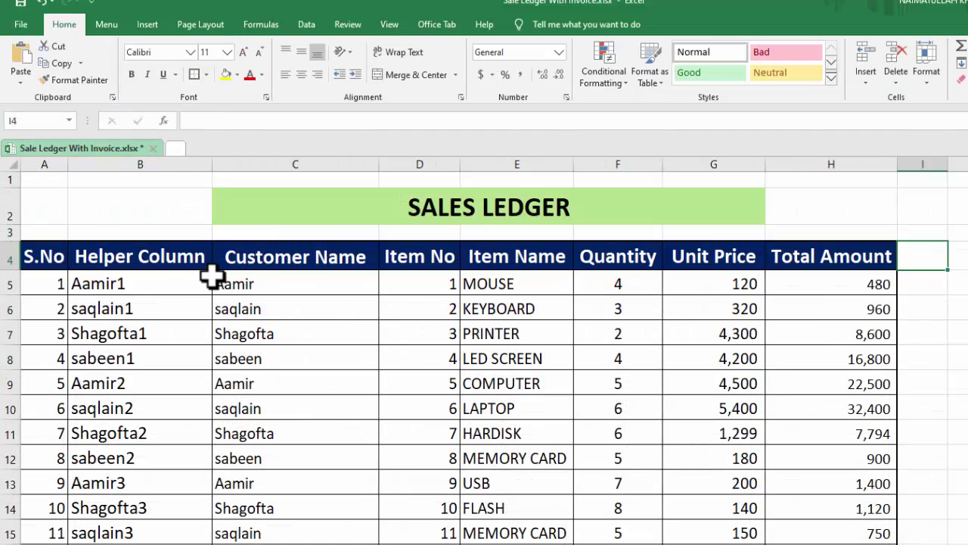
Hide Sale Ledger column B (Helper Column), save the workbook, and go back to the Invoice at I5
right_click(163, 158)
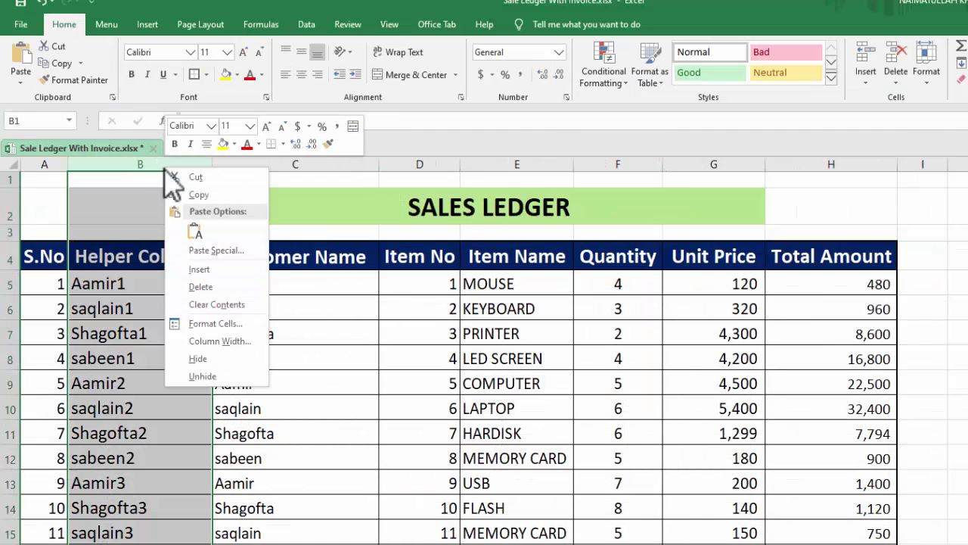
left_click(199, 359)
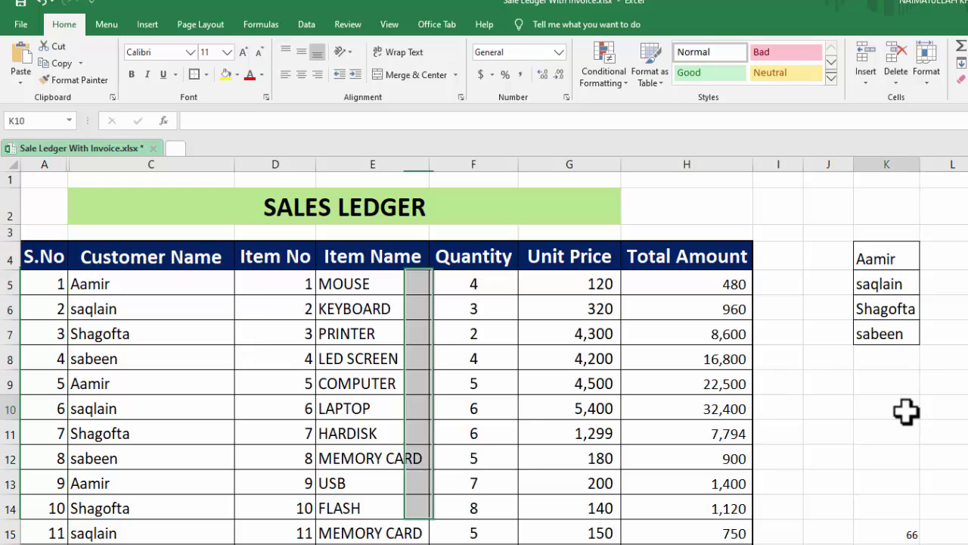
key("ctrl+s")
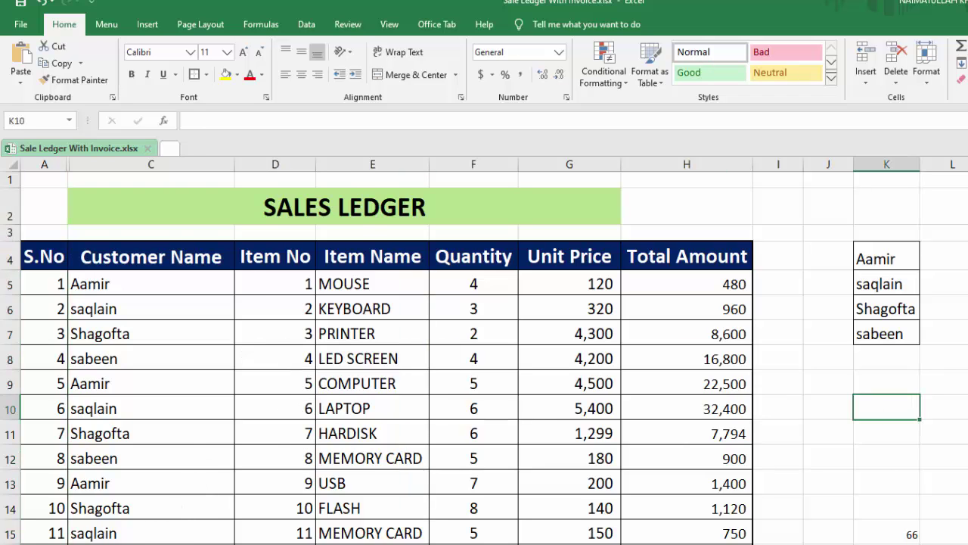
key("ctrl+Page_Down")
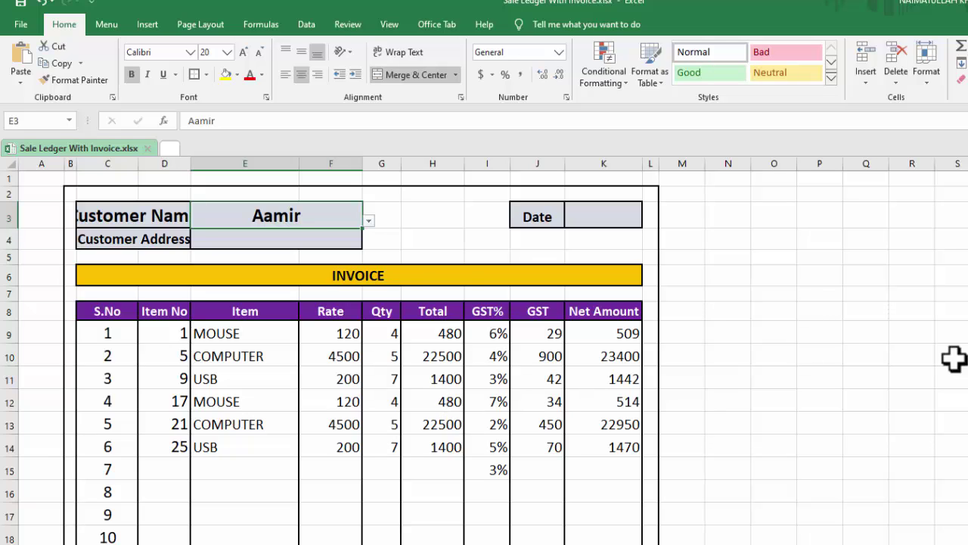
left_click(471, 255)
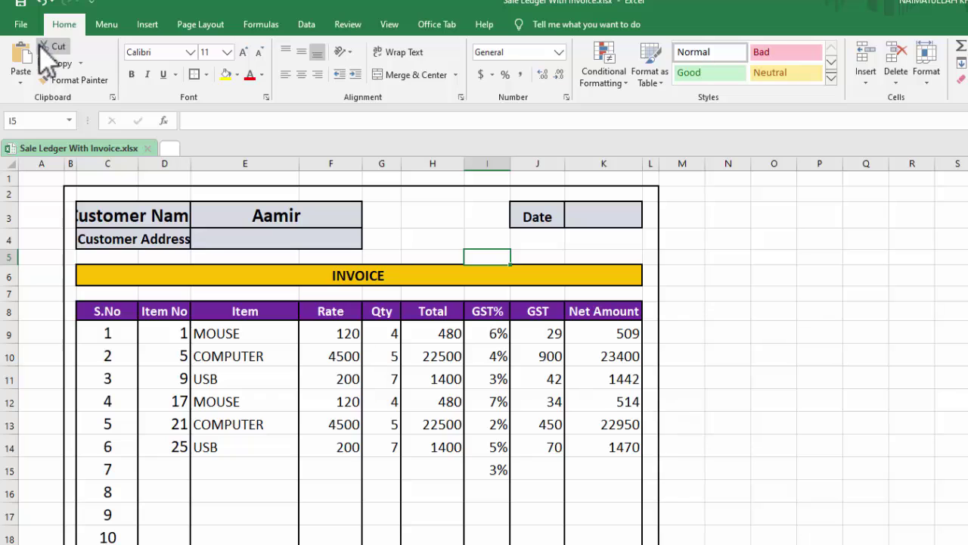
Check the invoice's print preview, which cuts off after Total, then return to the Invoice sheet
left_click(21, 25)
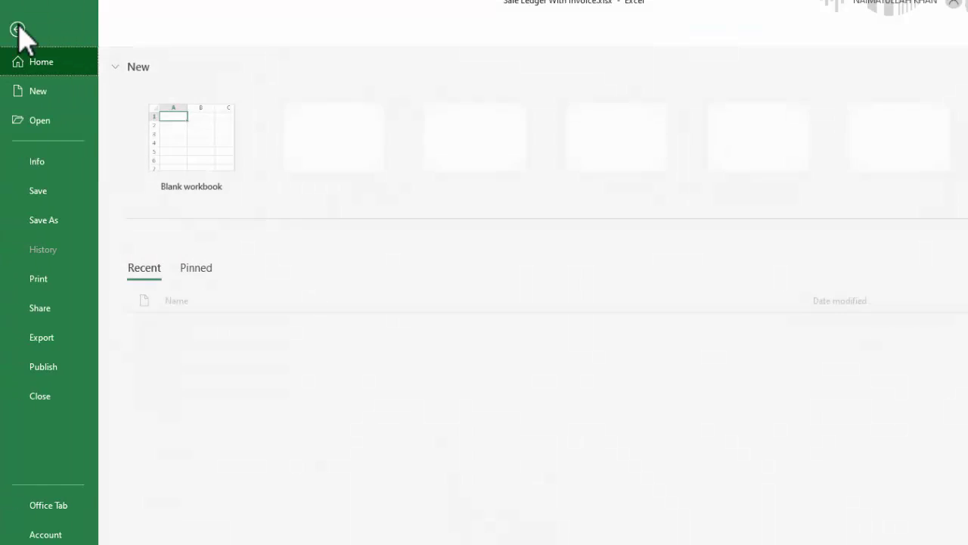
left_click(43, 287)
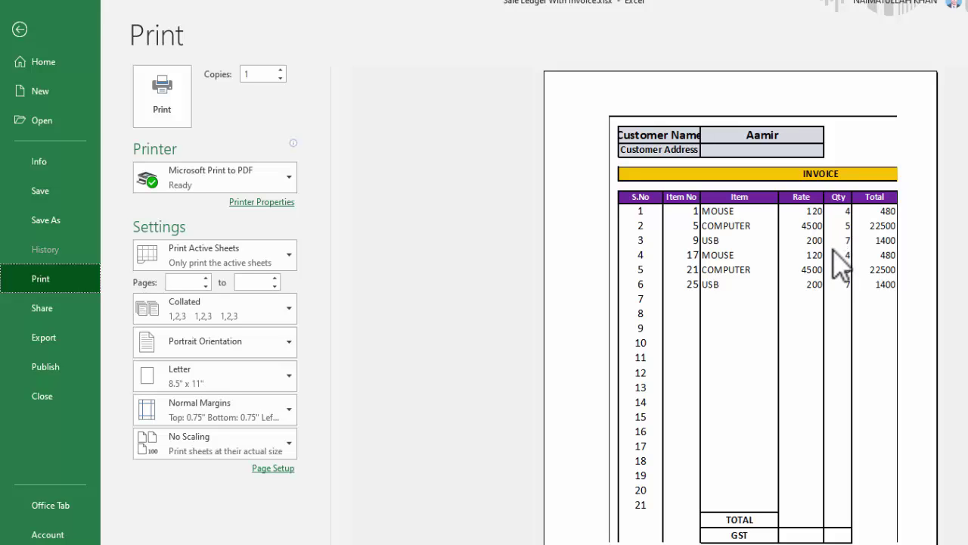
key("Escape")
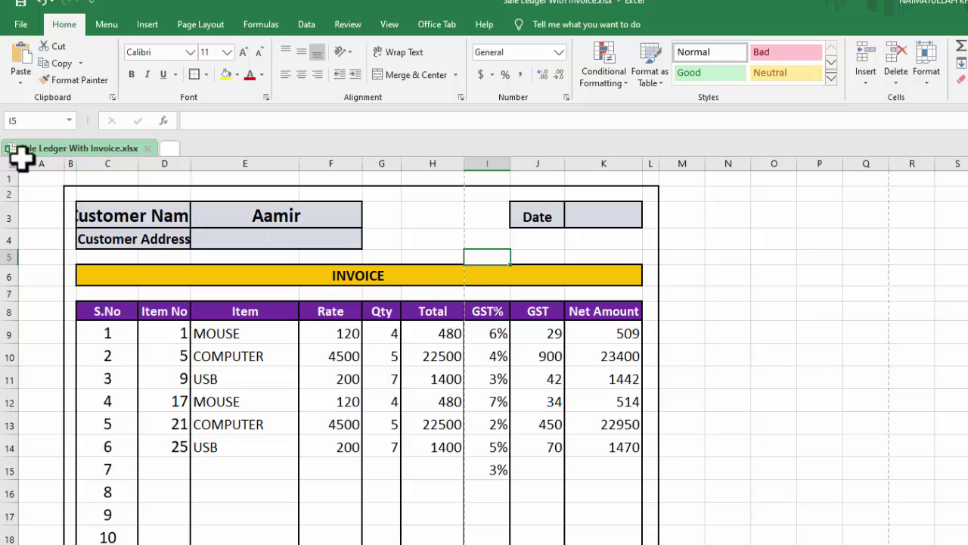
Narrow column A and move the vertical page break to column L, just past Net Amount
left_click_drag(61, 162, 28, 161)
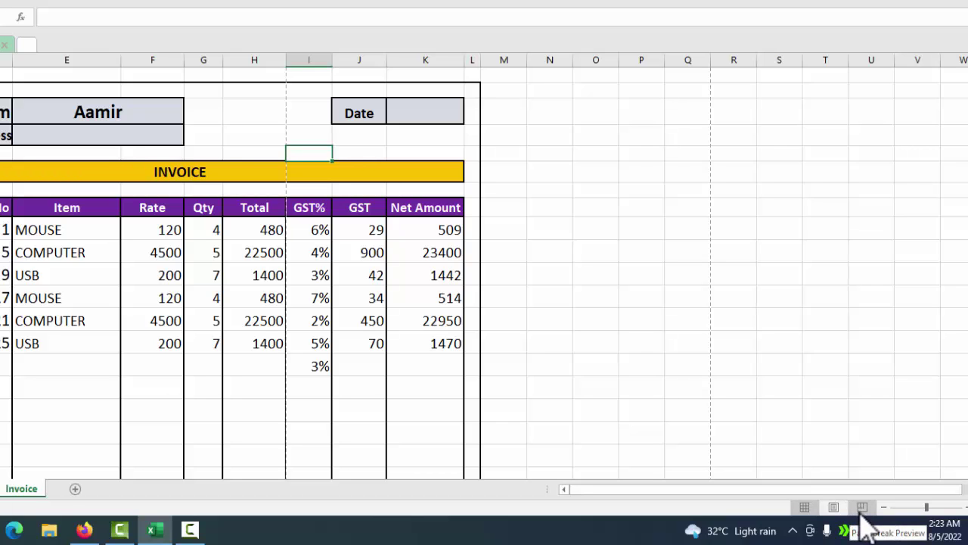
left_click(862, 507)
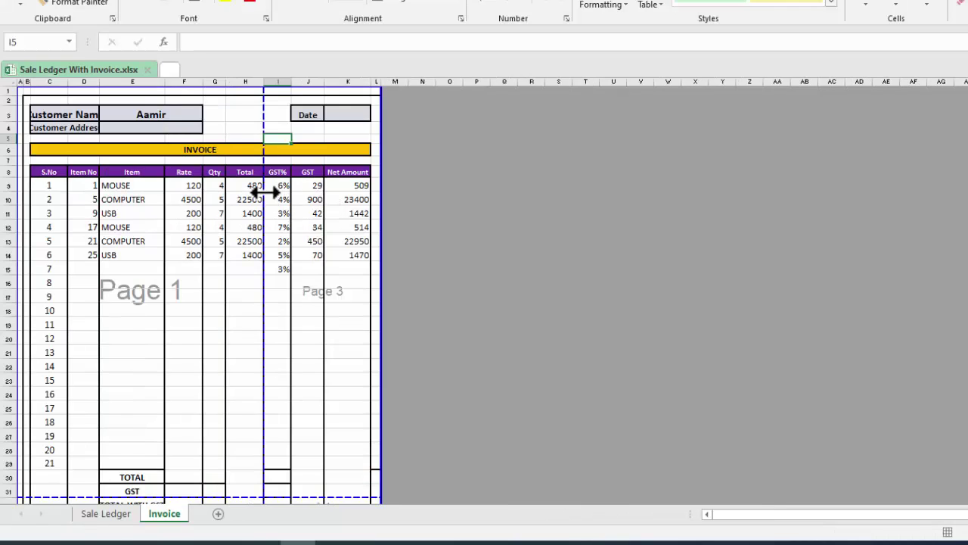
left_click_drag(265, 192, 378, 207)
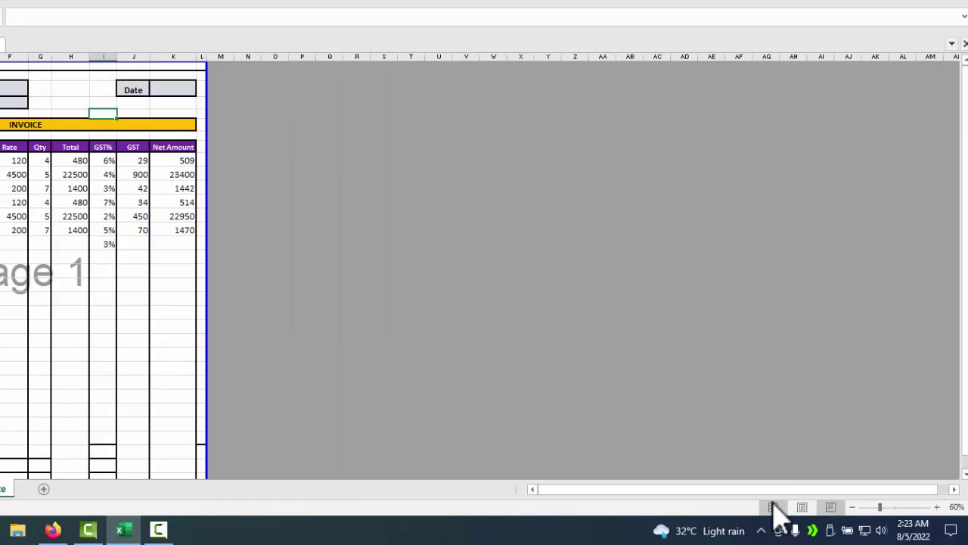
left_click(774, 507)
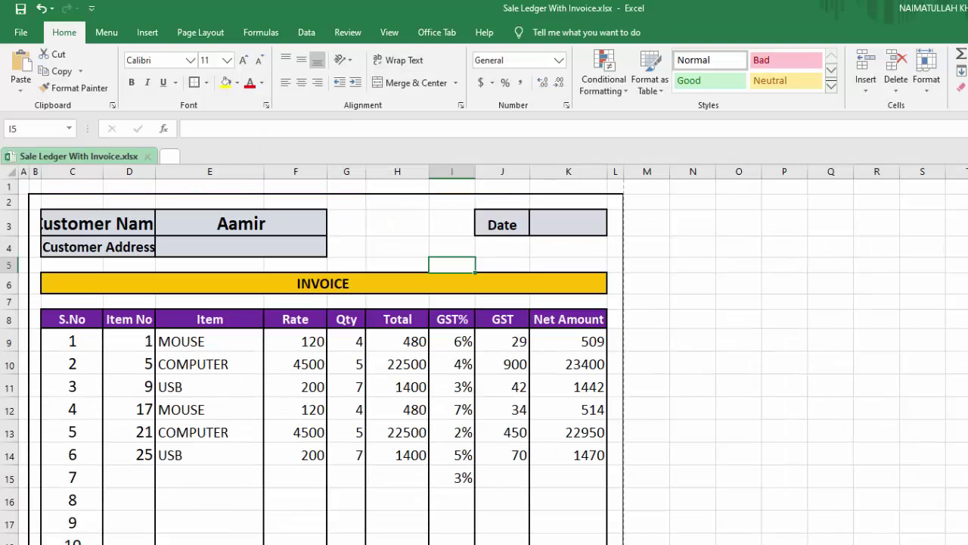
Sum the Rate column in F30 over rows 9–29 and fill it right through Qty and Total (9640, 32, 48760)
scroll(485, 361, "down", 2)
scroll(484, 361, "down", 1)
scroll(484, 361, "down", 1)
scroll(484, 361, "down", 2)
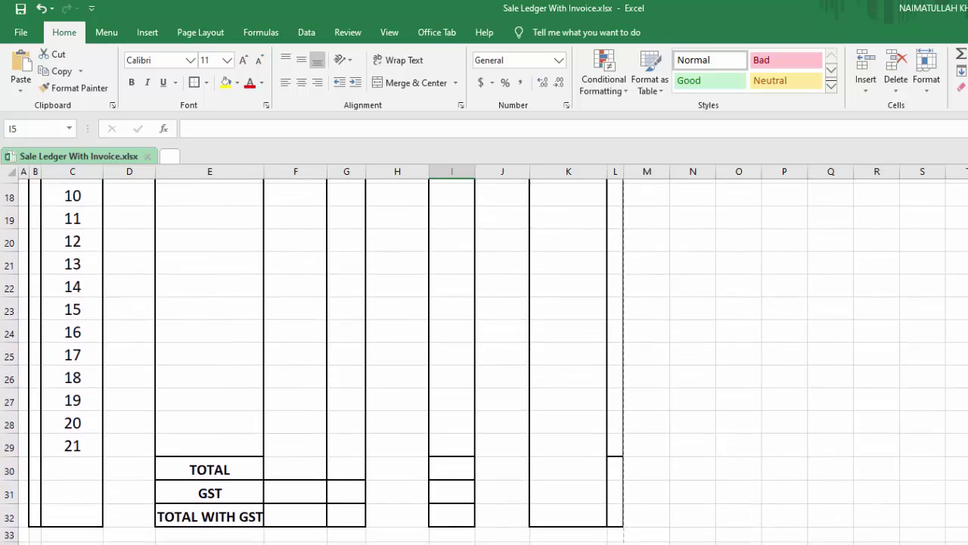
left_click(286, 468)
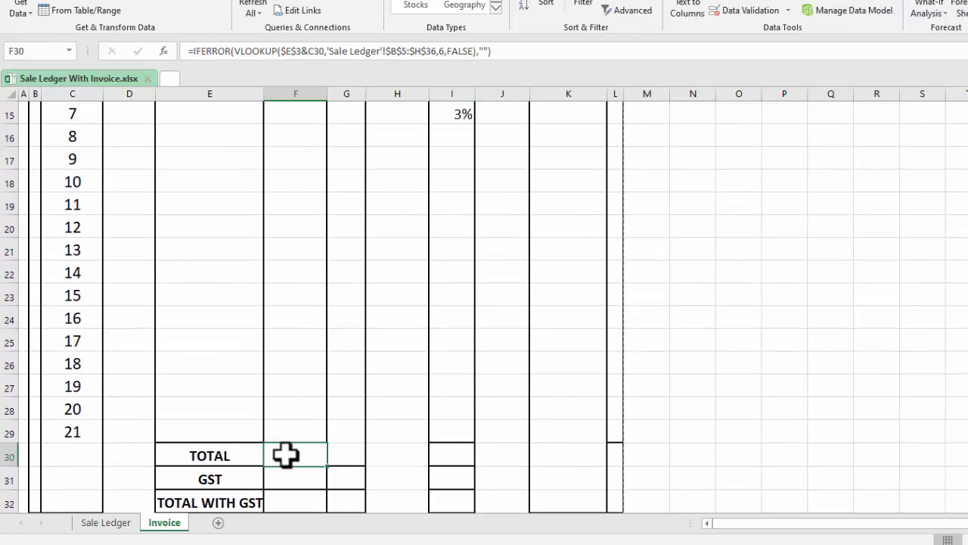
key("alt+equal")
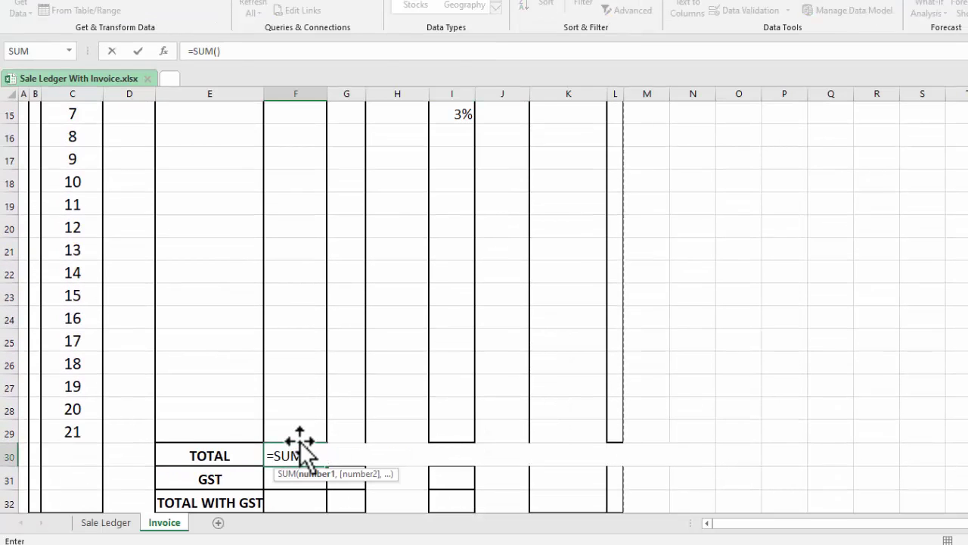
left_click_drag(302, 428, 280, 86)
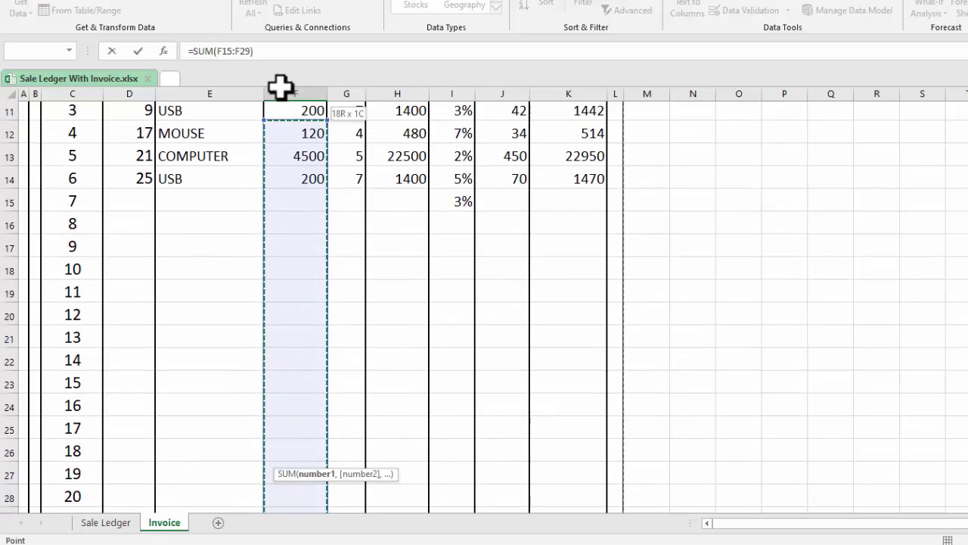
left_click_drag(280, 86, 281, 140)
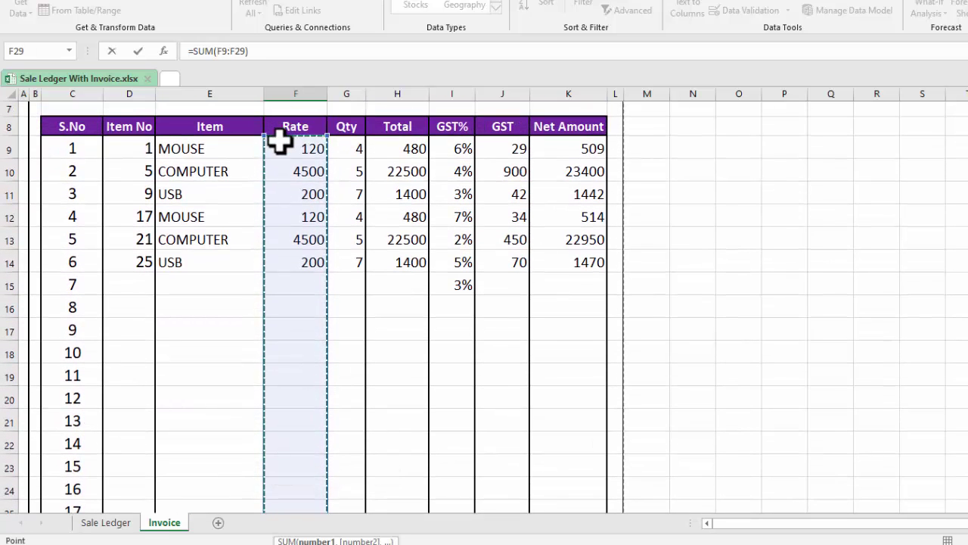
key("Return")
left_click(308, 469)
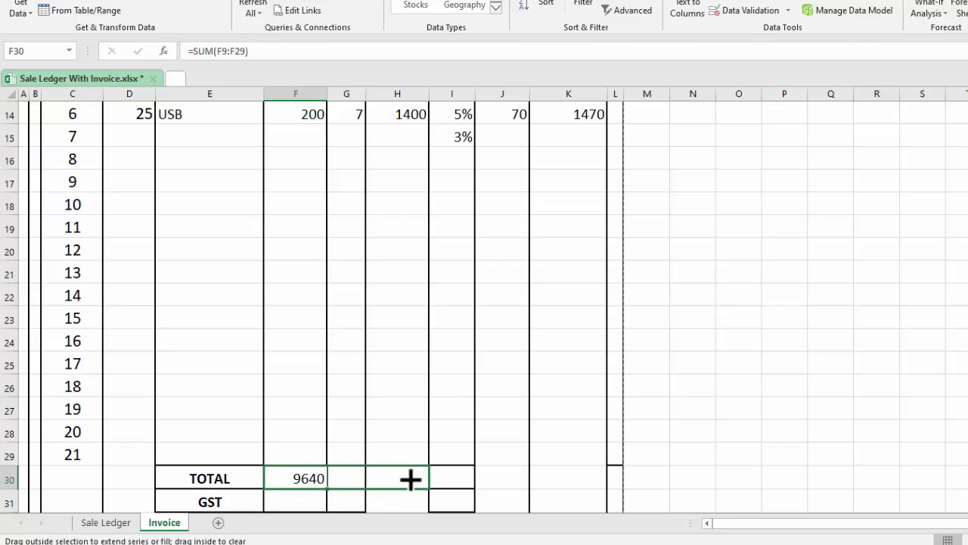
left_click_drag(327, 490, 408, 477)
AutoSum the GST and Net Amount columns in J30 and K30 (1524 and 50284)
left_click(500, 479)
key("alt+equal")
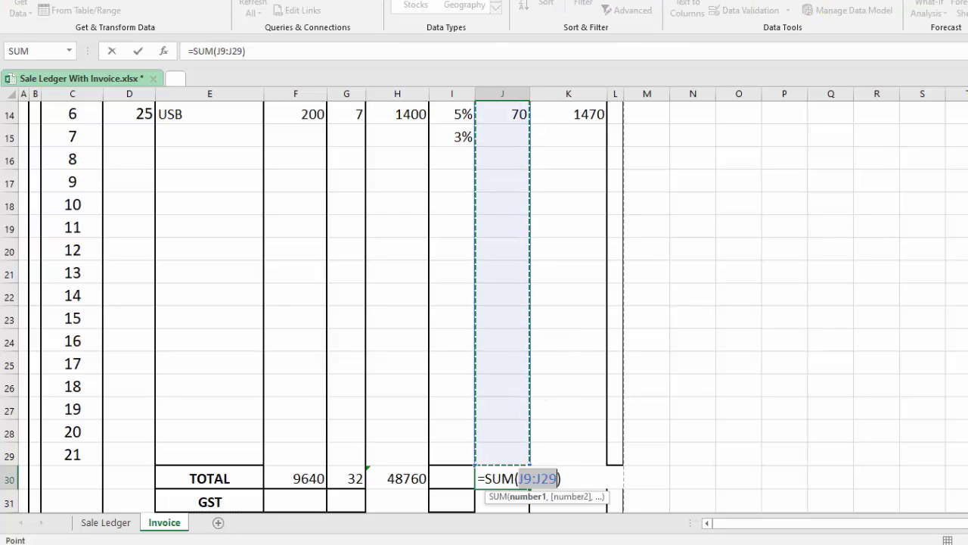
scroll(485, 303, "up", 5)
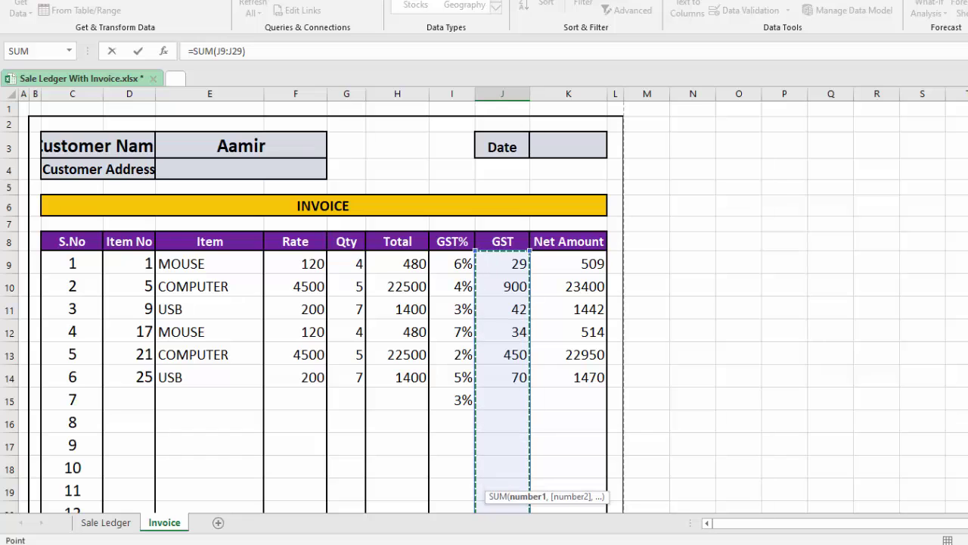
scroll(484, 303, "down", 5)
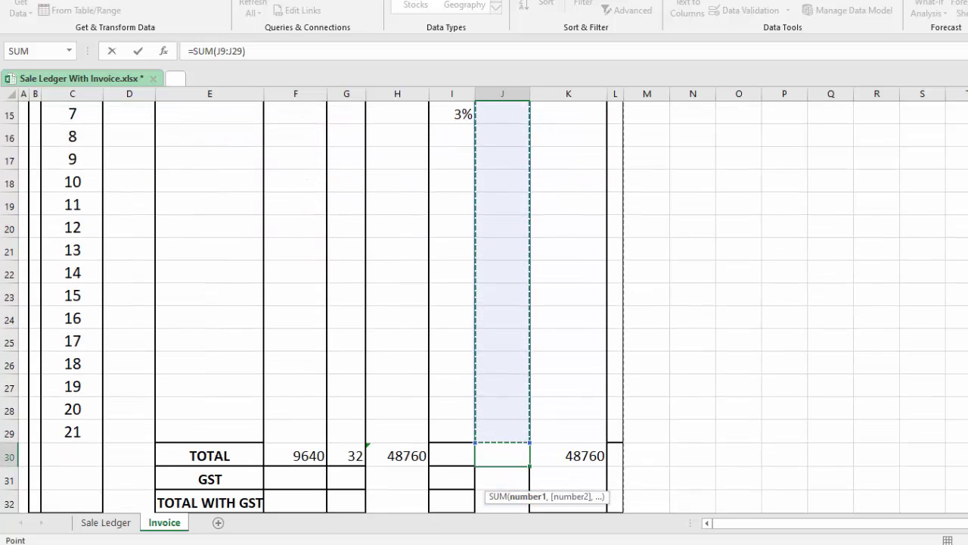
key("Return")
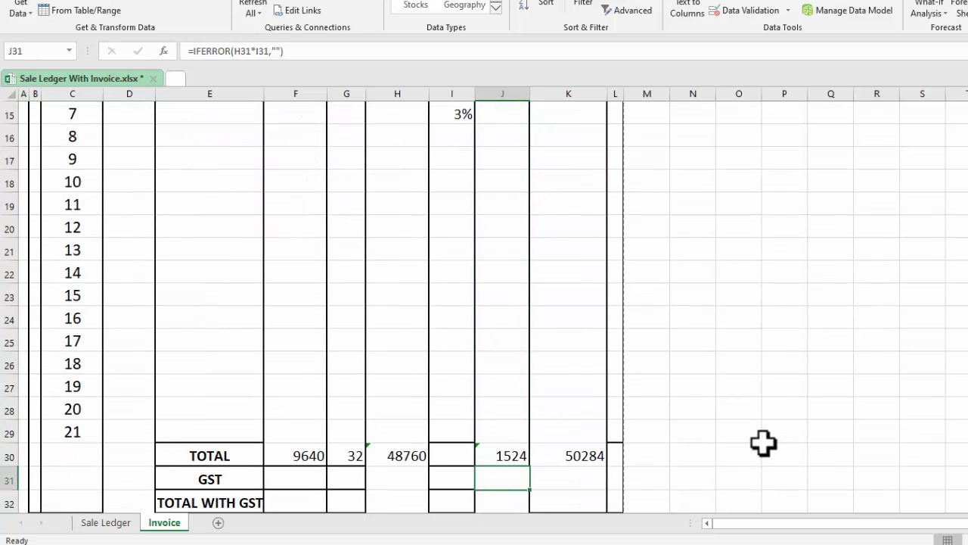
left_click(566, 452)
key("alt+equal")
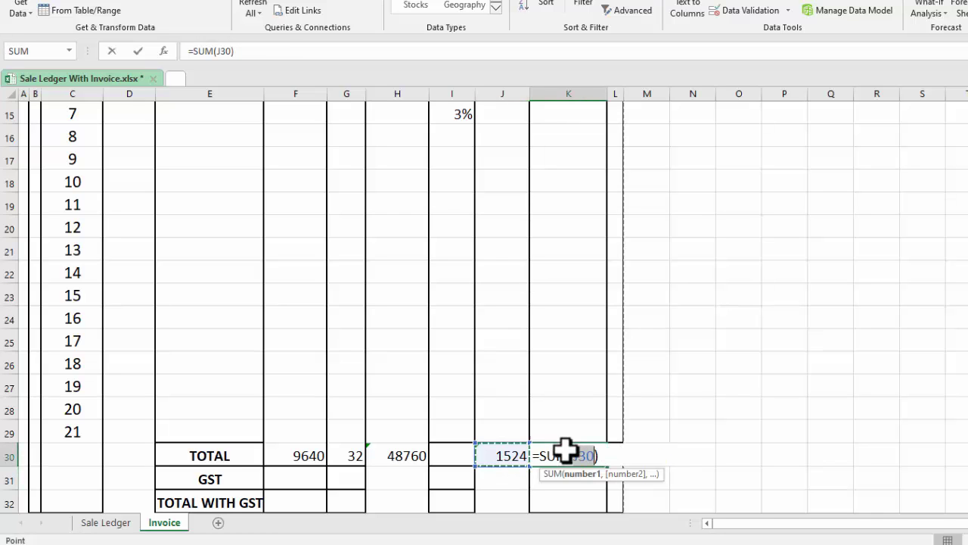
mouse_move(586, 430)
left_mouse_down()
mouse_move(561, 156)
mouse_move(575, 182)
left_mouse_up()
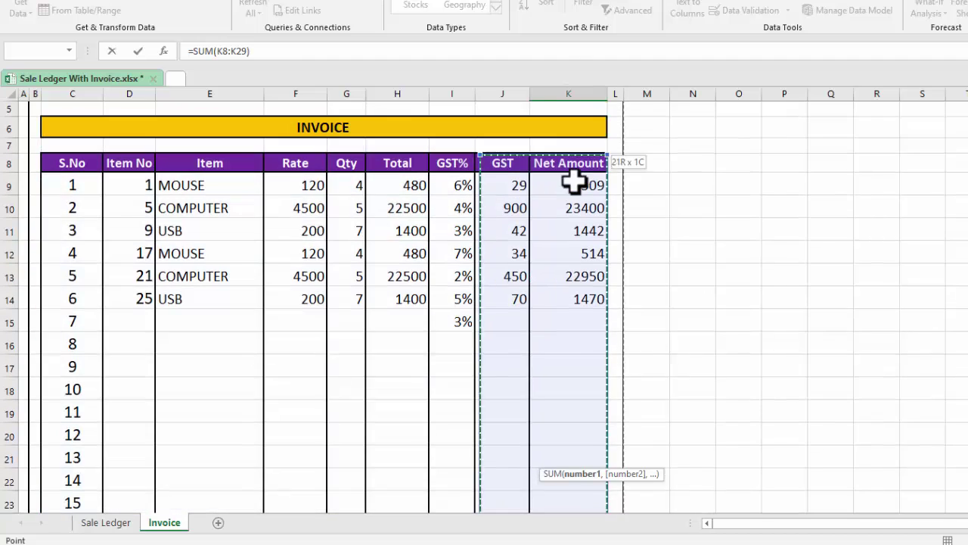
key("Return")
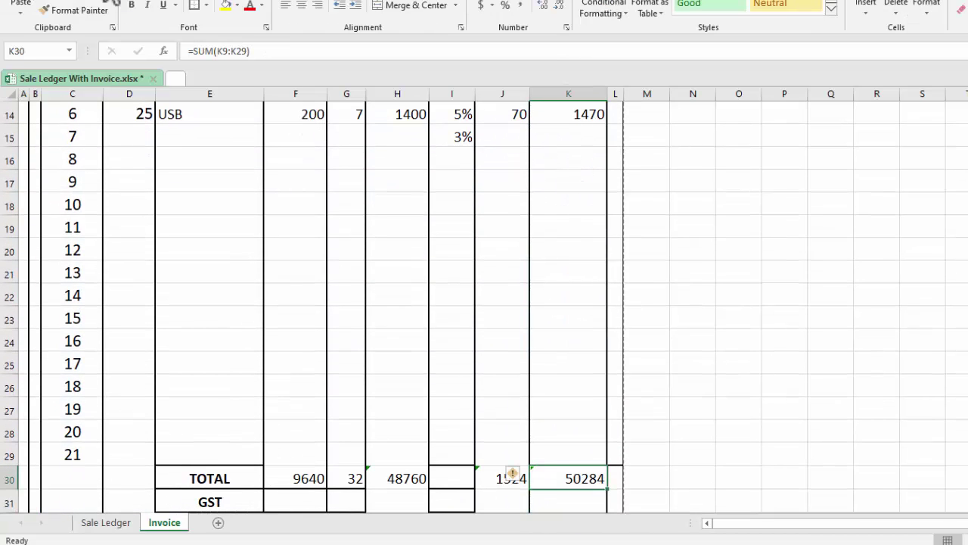
left_click(270, 473)
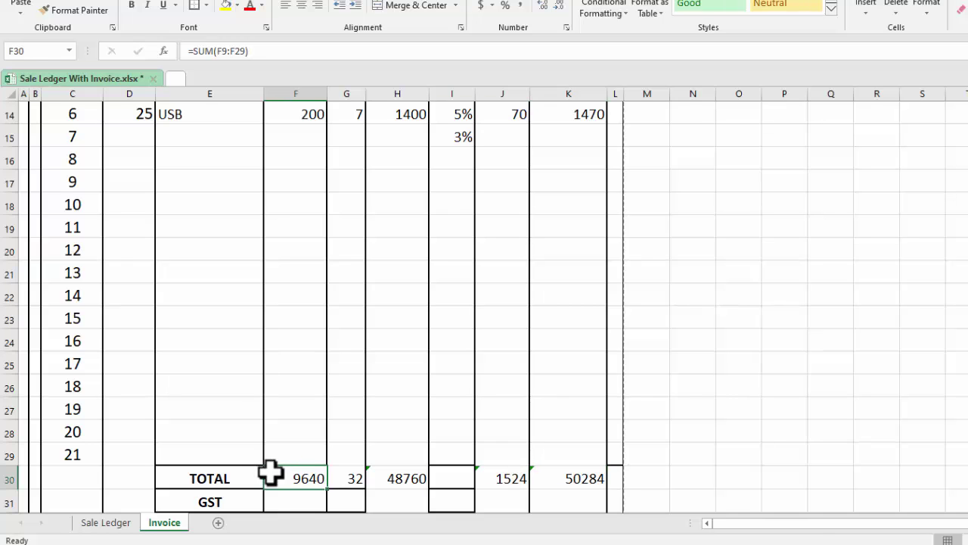
Give the TOTAL row F30:K30 All Borders plus a Thick Outside Border
left_click_drag(270, 473, 610, 476)
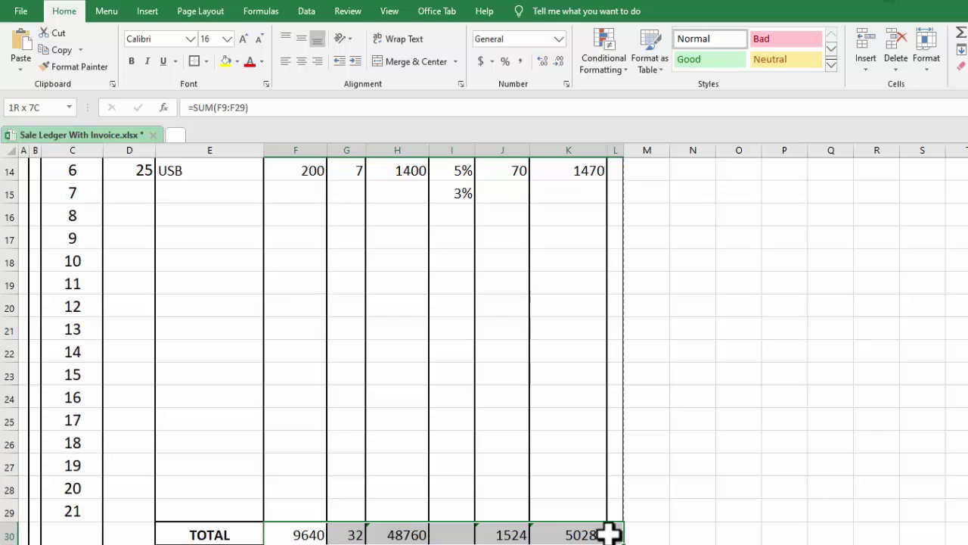
left_click(207, 61)
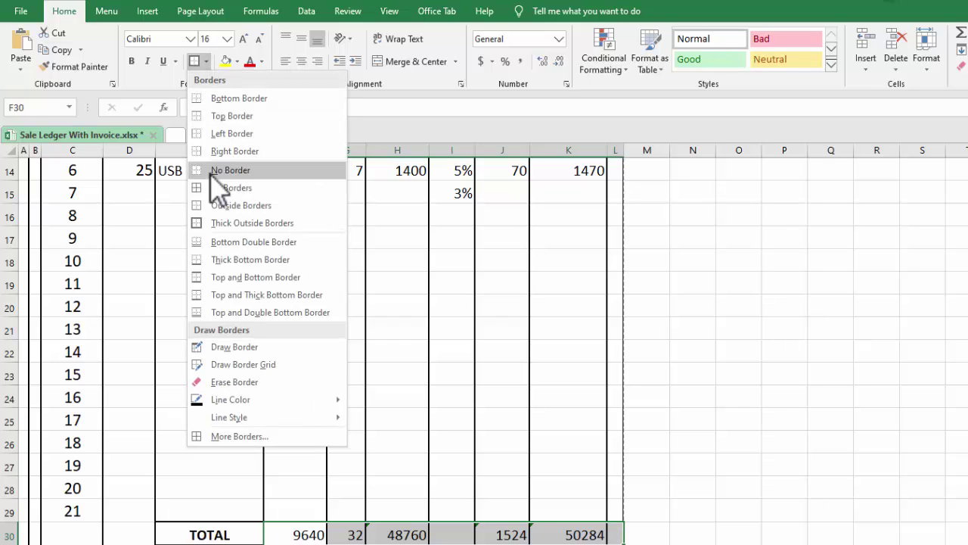
left_click(212, 186)
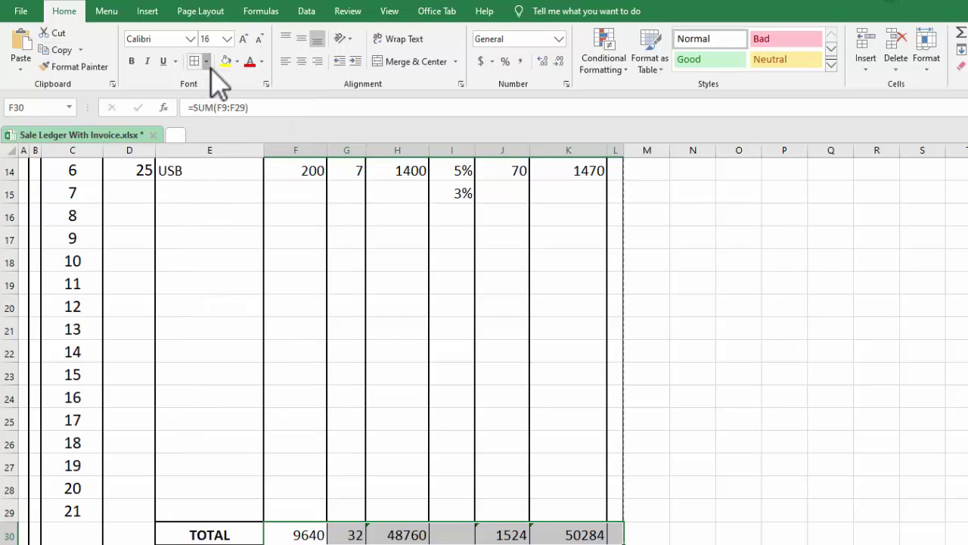
left_click(206, 61)
left_click(218, 225)
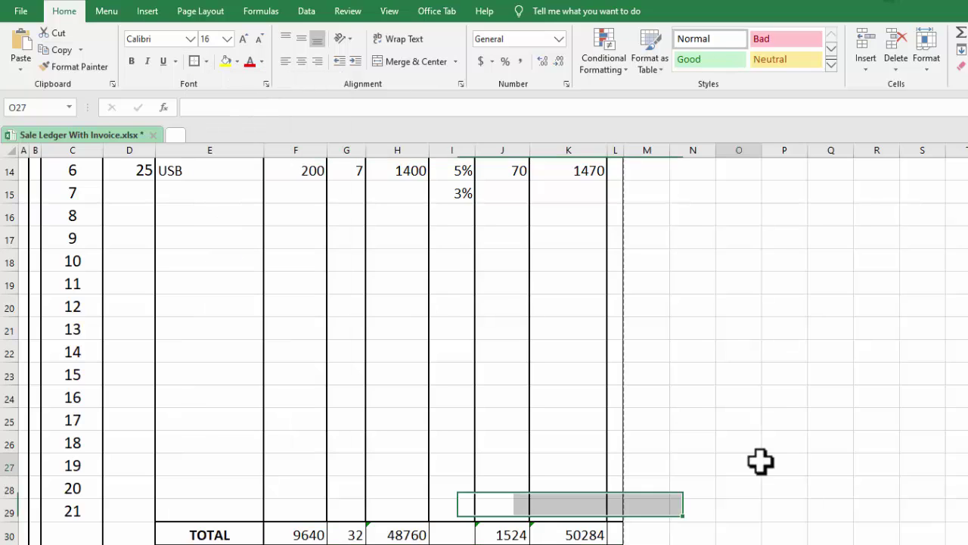
left_click(760, 462)
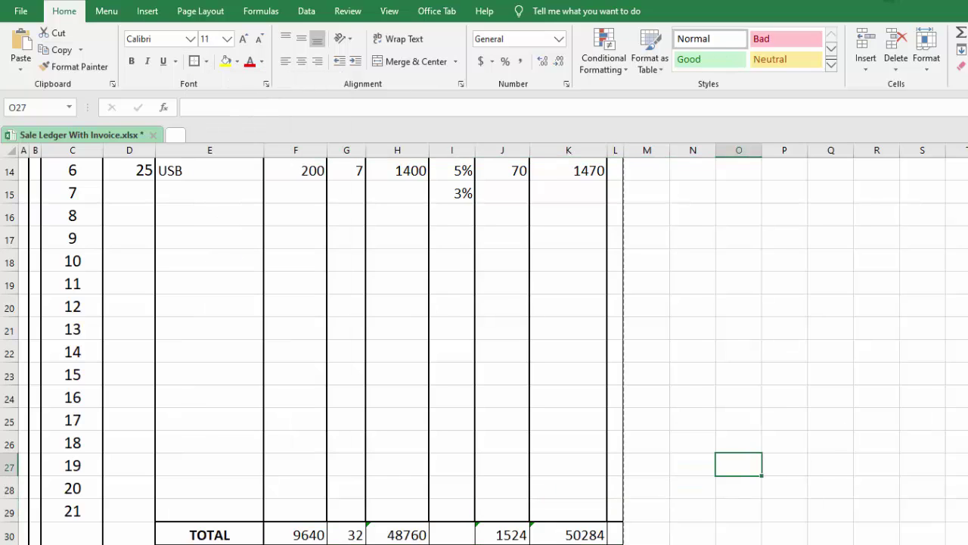
Set Total With GST in K32 to =K30 so it shows 50,284
scroll(562, 438, "down", 2)
left_click(562, 439)
type("=")
left_click(571, 395)
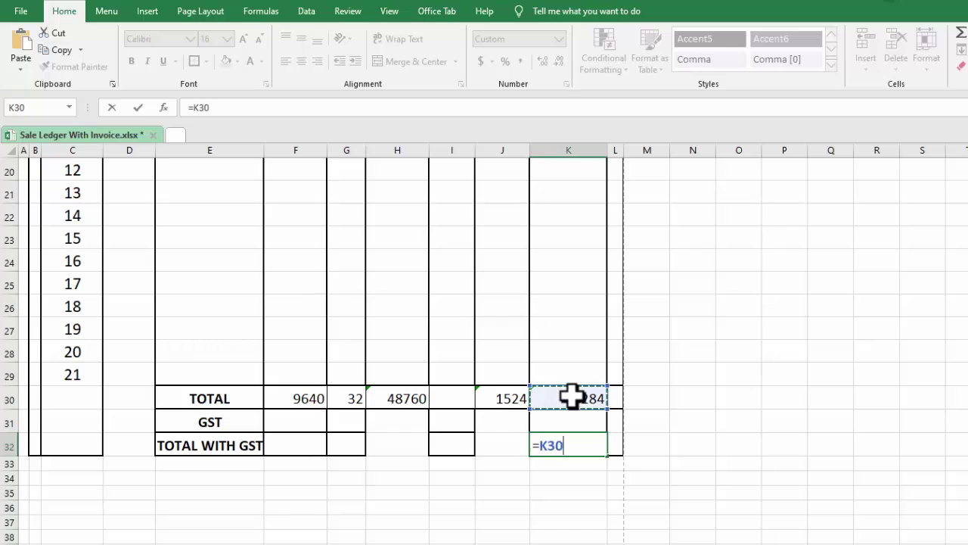
key("Return")
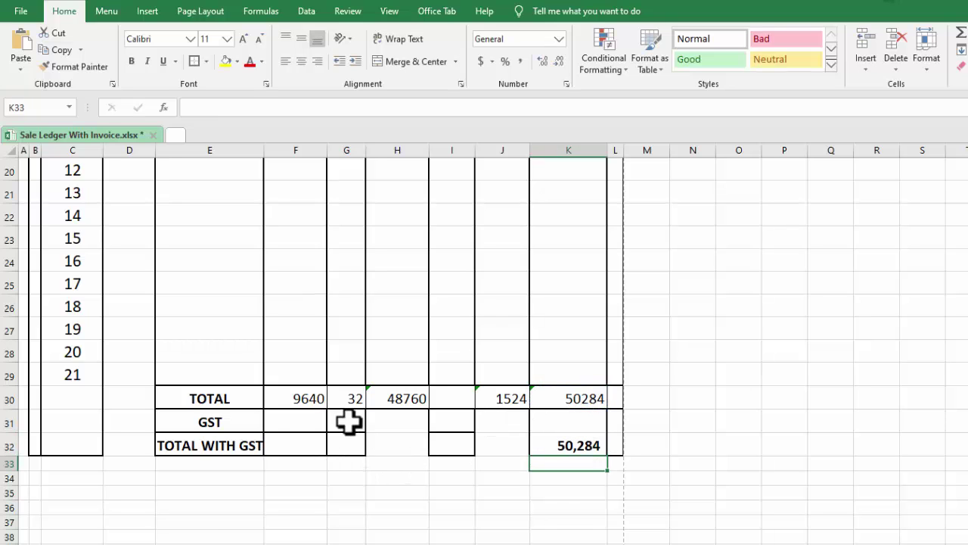
left_click_drag(248, 415, 562, 442)
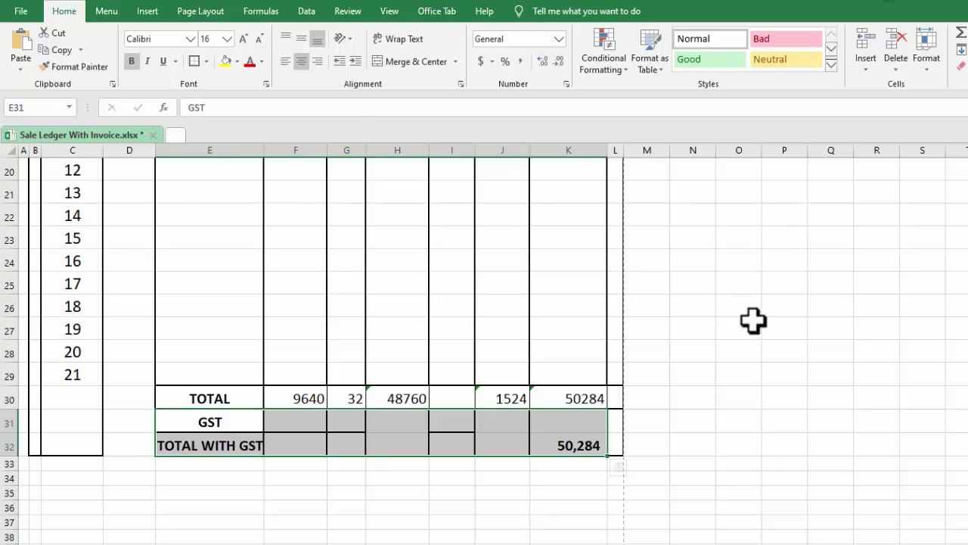
left_click(791, 344)
key("alt+w")
In Page Layout and print preview, confirm the whole invoice through TOTAL WITH GST fits one page
key("p")
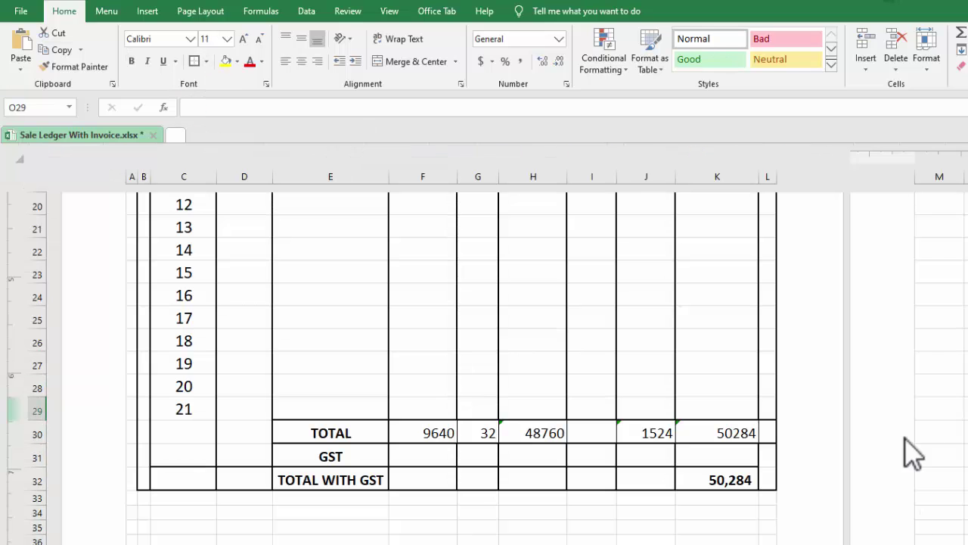
scroll(454, 340, "up", 8)
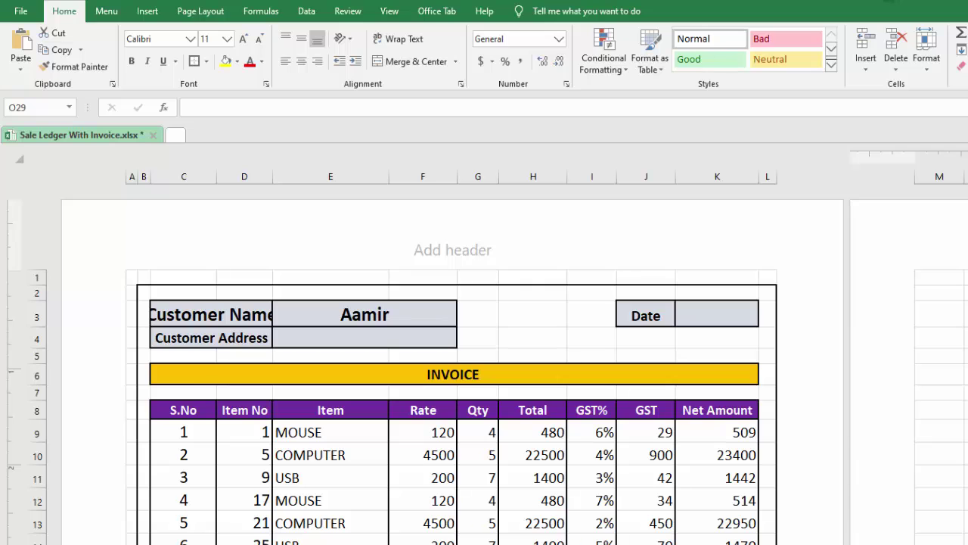
scroll(454, 371, "down", 15)
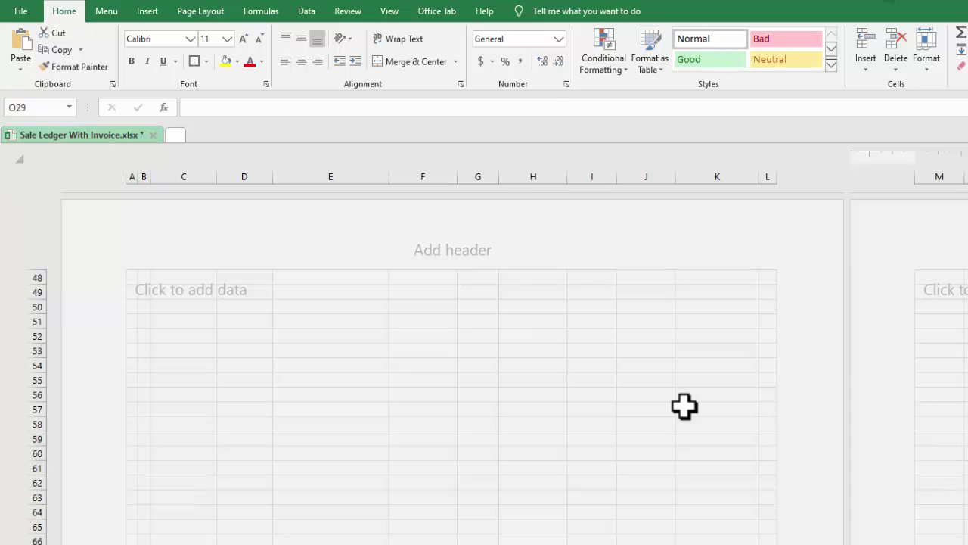
key("ctrl+p")
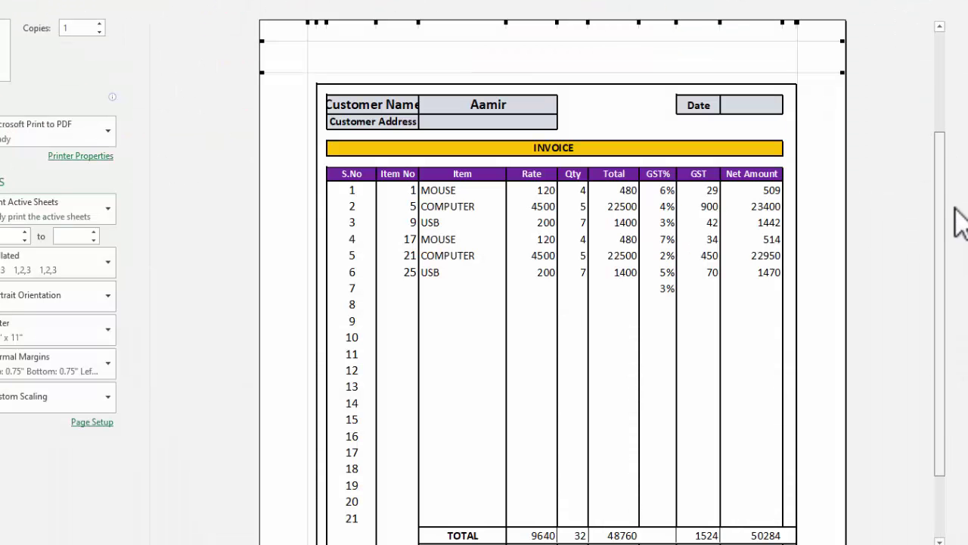
scroll(950, 265, "down", 3)
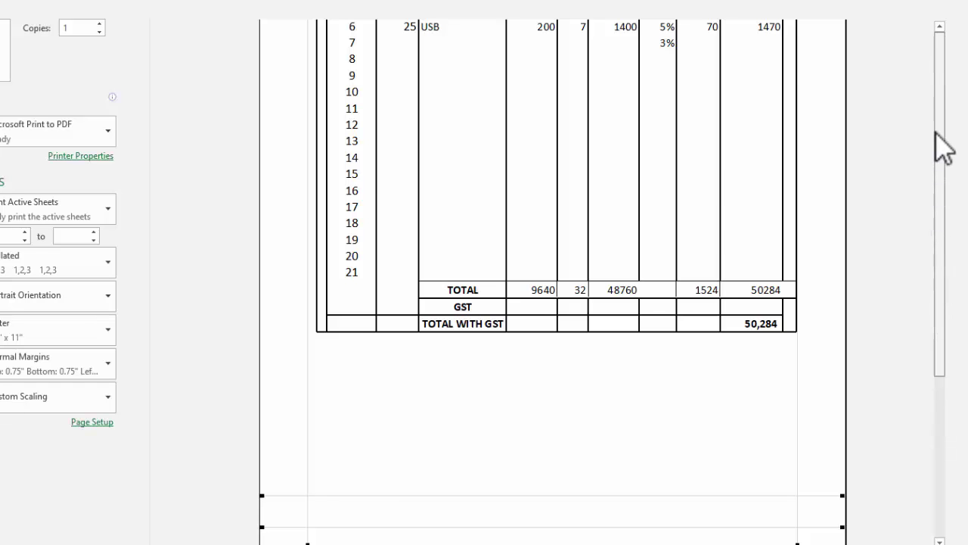
scroll(943, 147, "up", 3)
key("Escape")
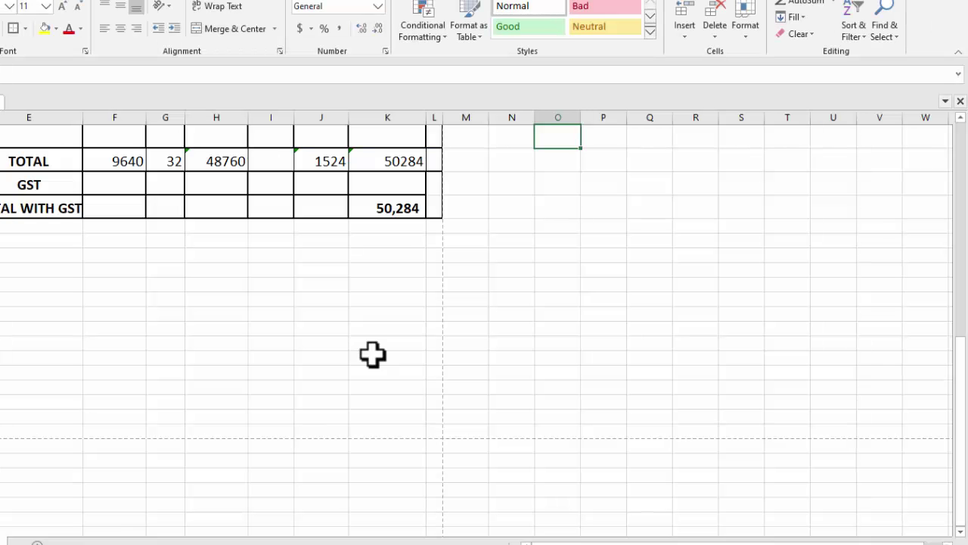
left_click(959, 180)
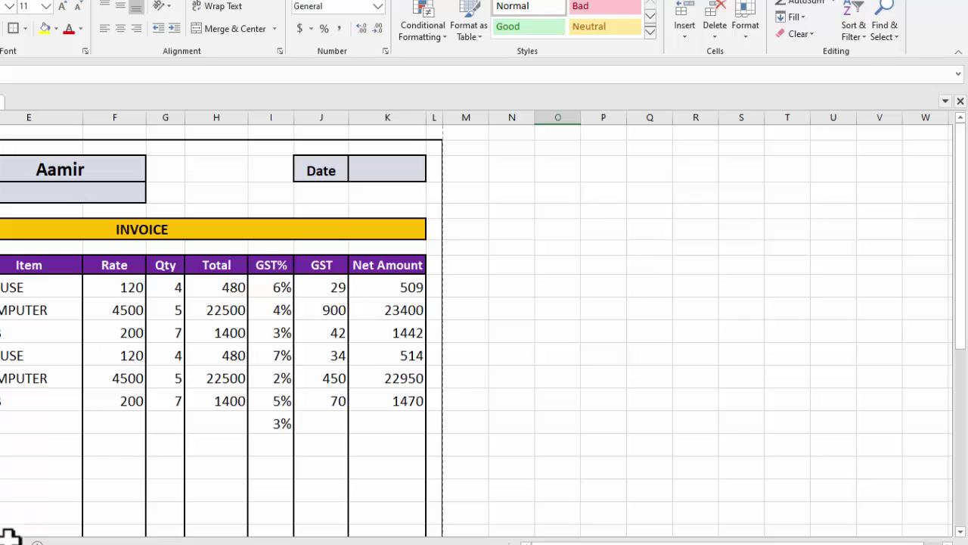